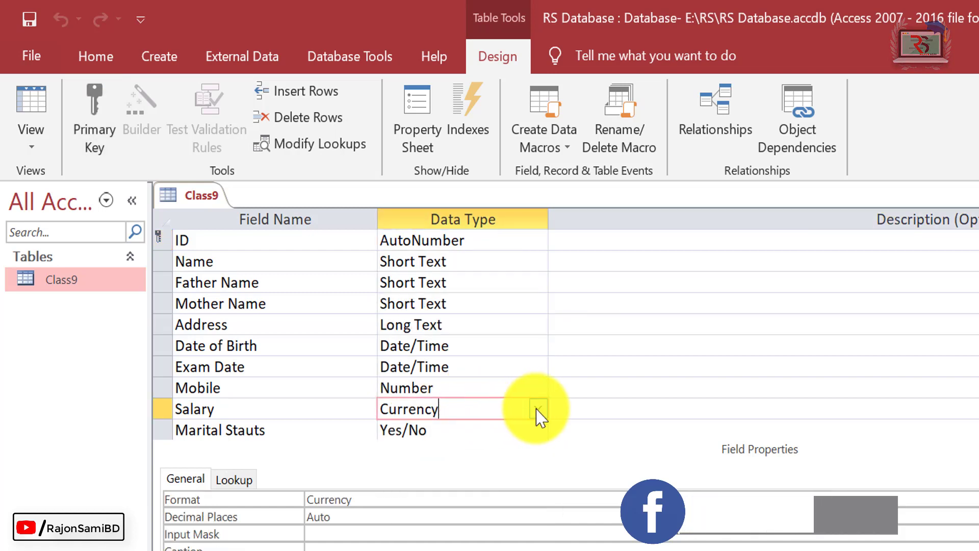
Step: Examine the available data types for the Class9 table's Salary field and the display formats offered for Currency
{"action": "left_click", "coordinate": [538, 410]}
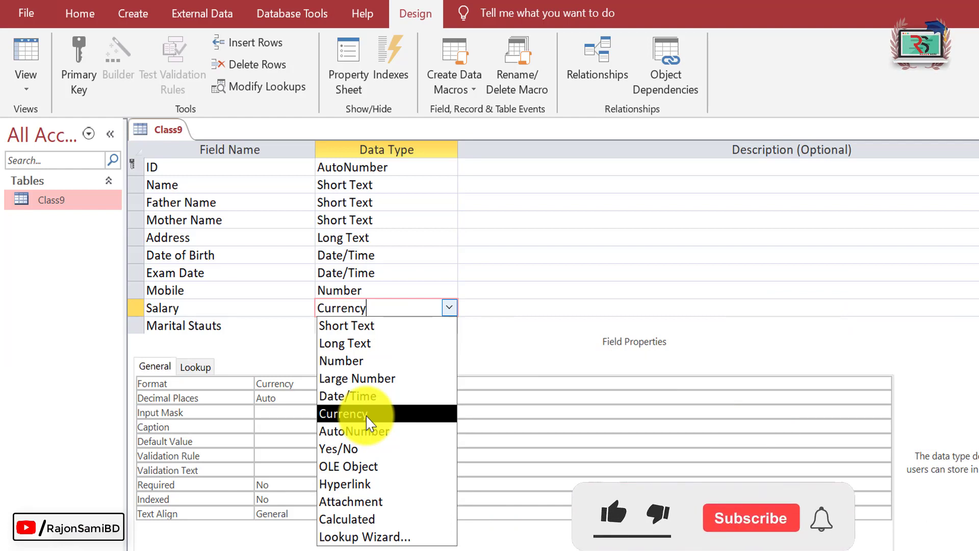
{"action": "left_click", "coordinate": [368, 423]}
{"action": "left_click", "coordinate": [531, 288]}
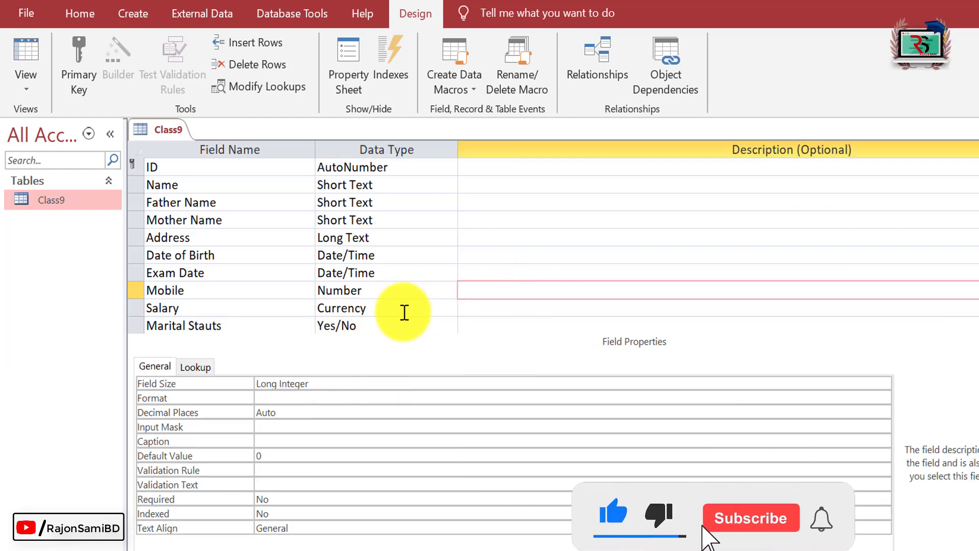
{"action": "left_click", "coordinate": [405, 310]}
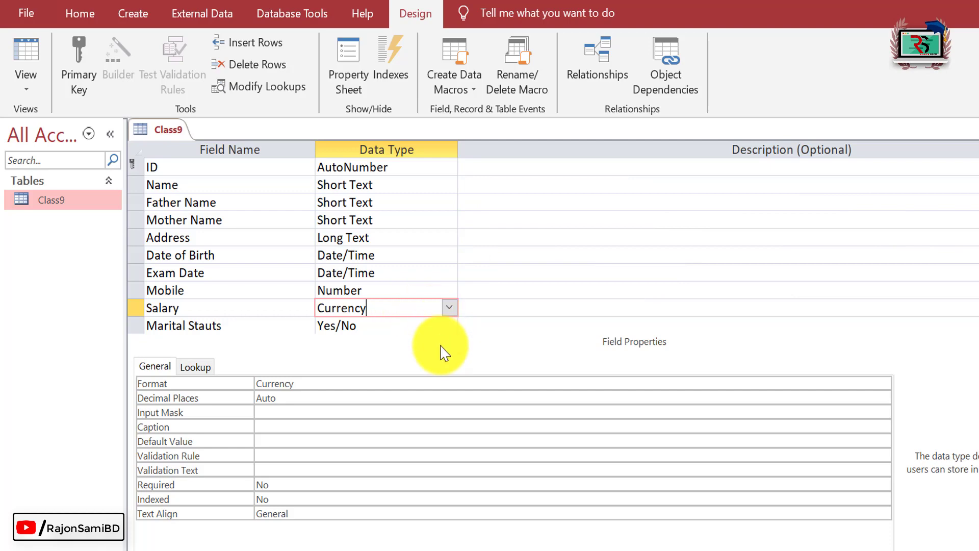
{"action": "left_click", "coordinate": [400, 383]}
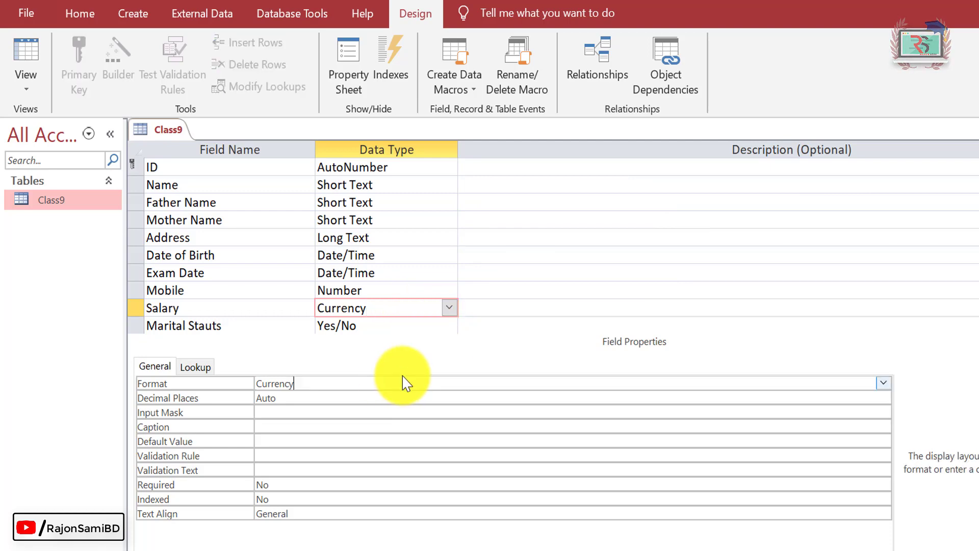
{"action": "left_click", "coordinate": [883, 383]}
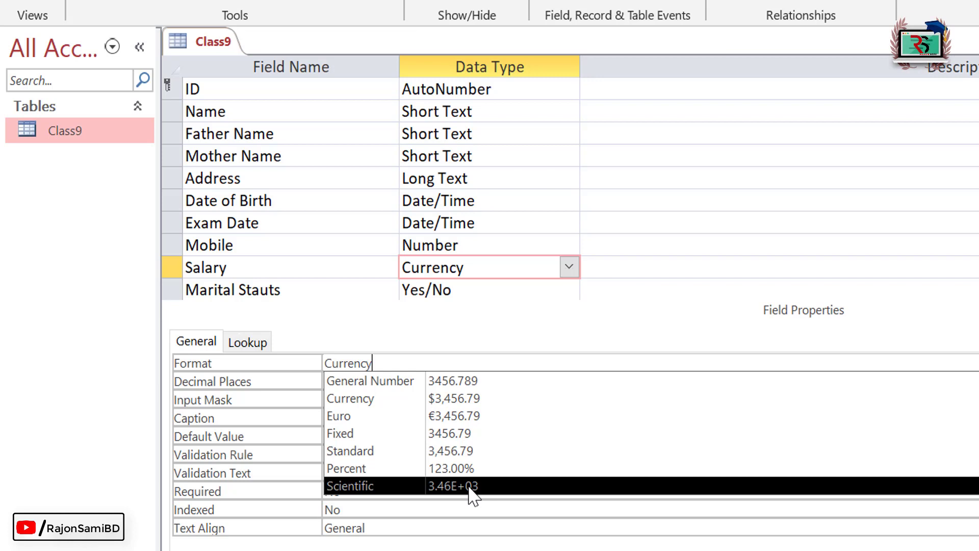
{"action": "left_click", "coordinate": [507, 494]}
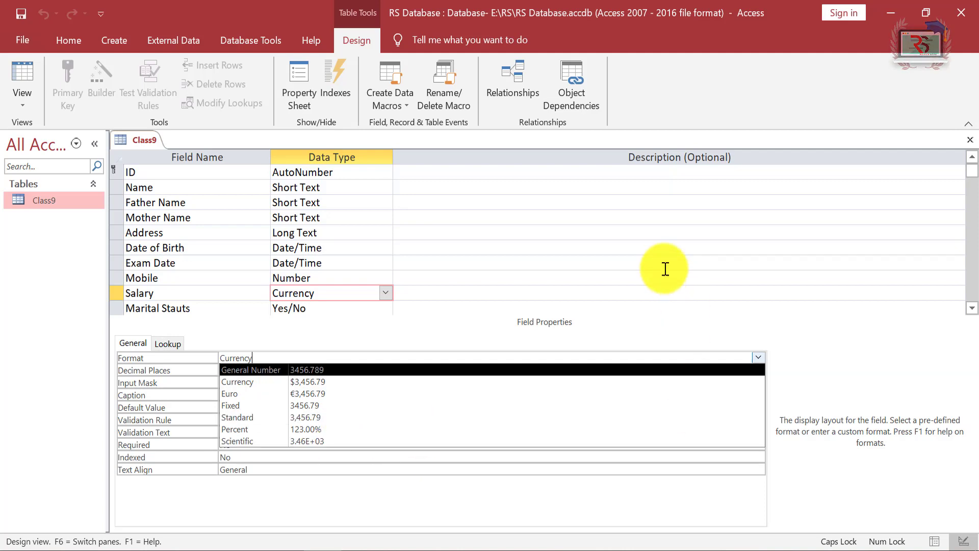
{"action": "left_click", "coordinate": [388, 295]}
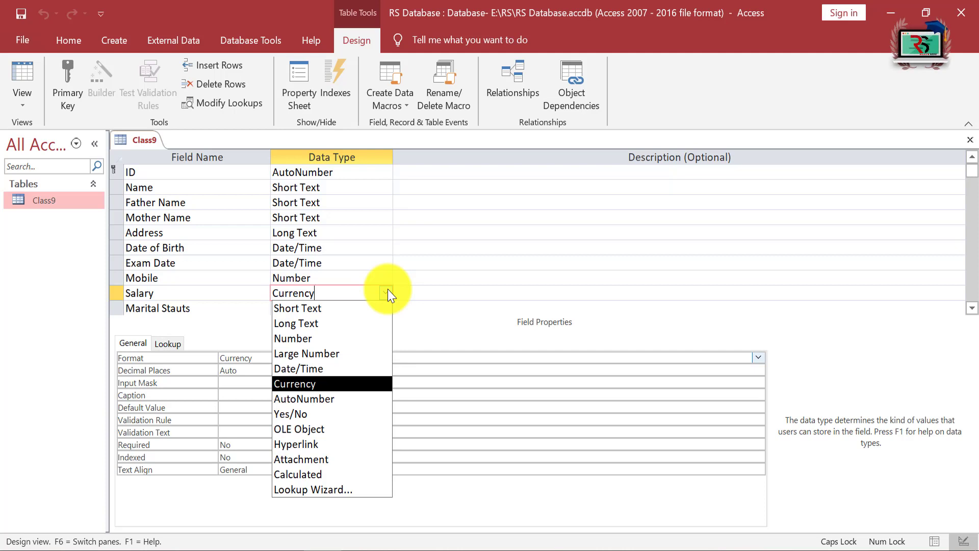
{"action": "left_click", "coordinate": [404, 233]}
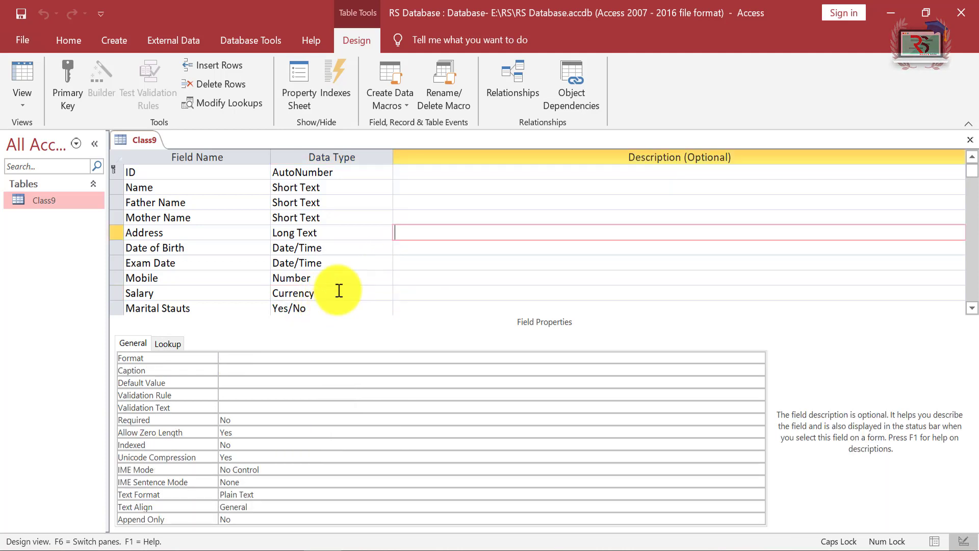
Step: Close the RS Database, restart Access and open the recent database MS Access Currency.accdb
{"action": "left_click", "coordinate": [968, 13]}
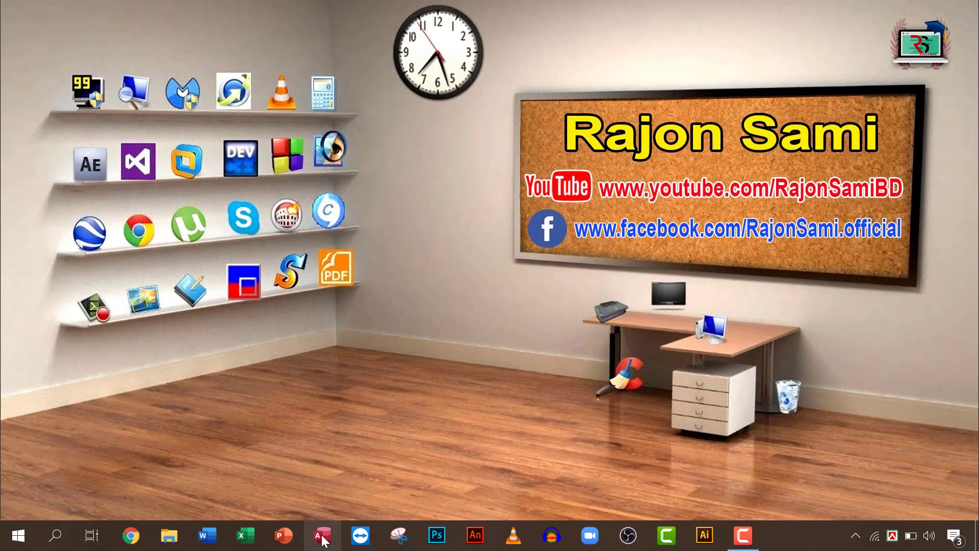
{"action": "left_click", "coordinate": [323, 535]}
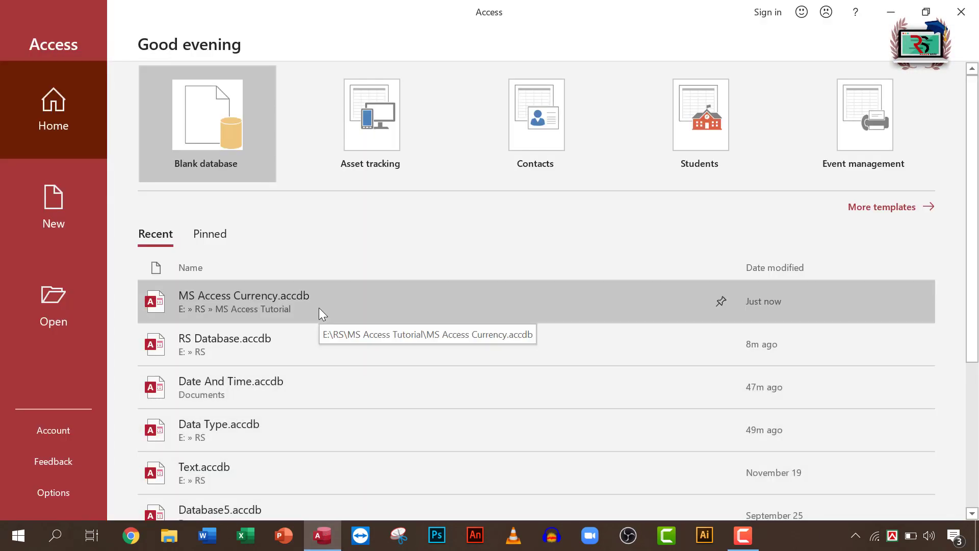
{"action": "left_click", "coordinate": [319, 308]}
Step: Open Table1 in Design View and add a field called Name below ID, accepting the reserved word
{"action": "right_click", "coordinate": [67, 200]}
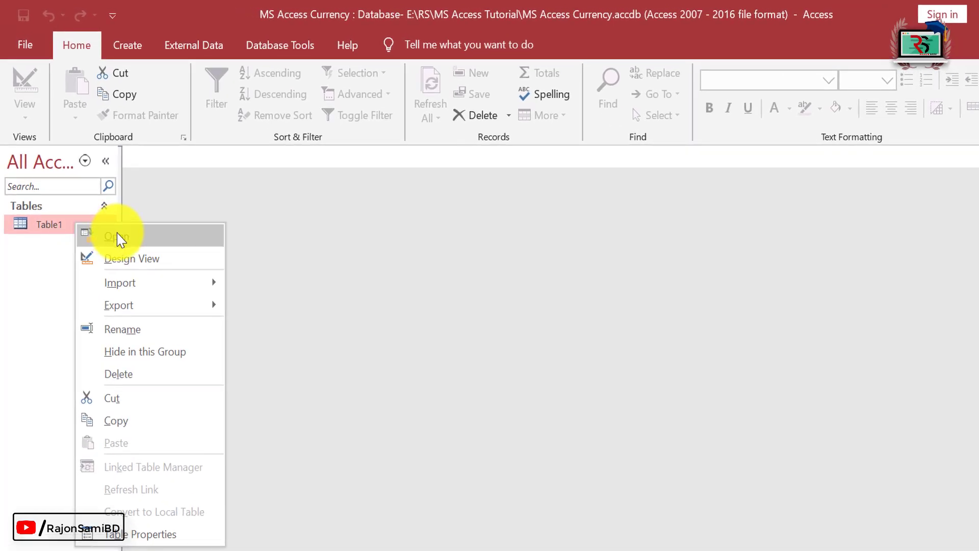
{"action": "left_click", "coordinate": [143, 258]}
{"action": "left_click", "coordinate": [197, 210]}
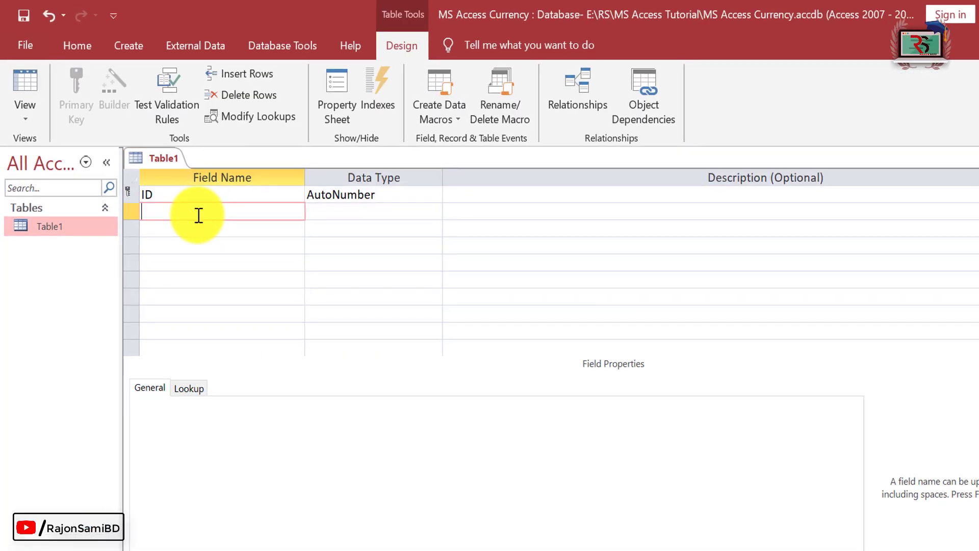
{"action": "type", "text": "Name"}
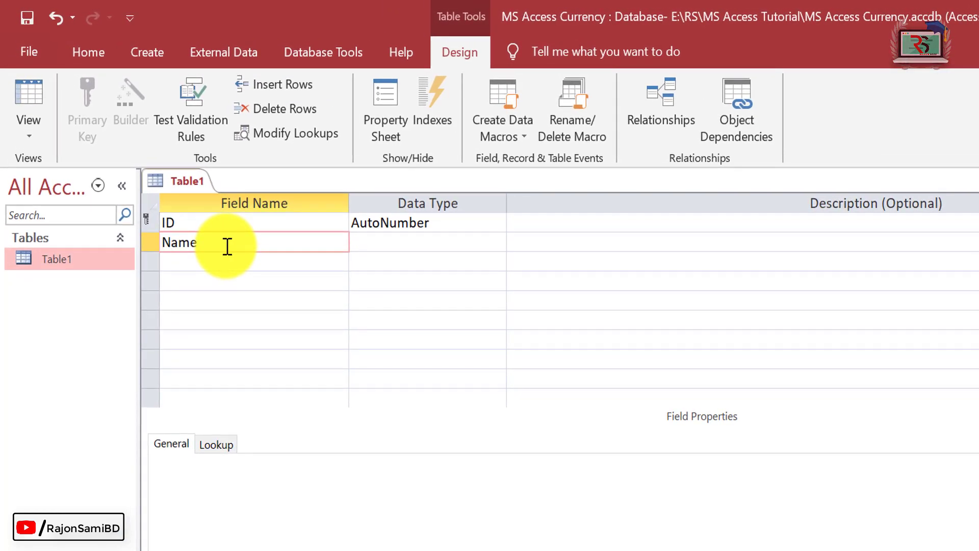
{"action": "key", "text": "Tab"}
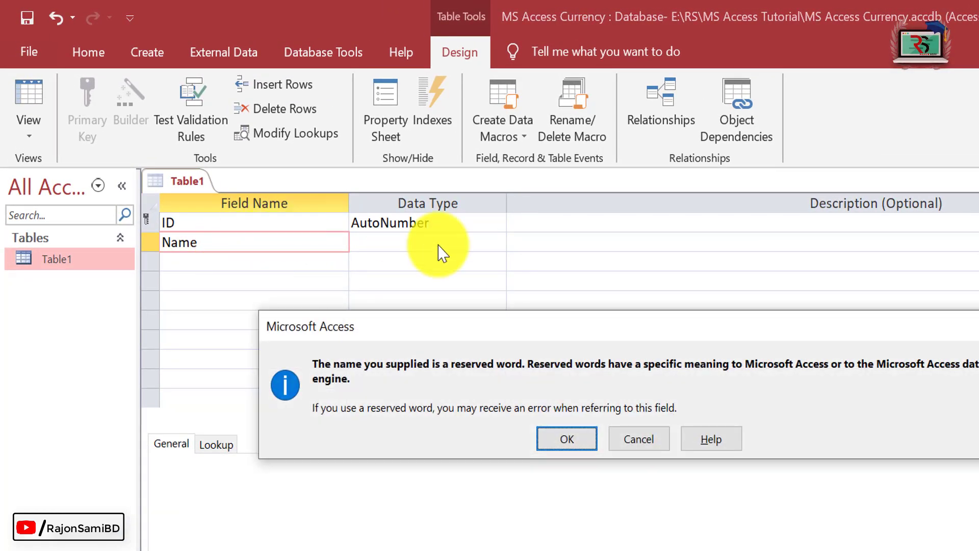
{"action": "key", "text": "Return"}
Step: Add a field called Salay below Name and set its data type to Currency
{"action": "left_click", "coordinate": [223, 261]}
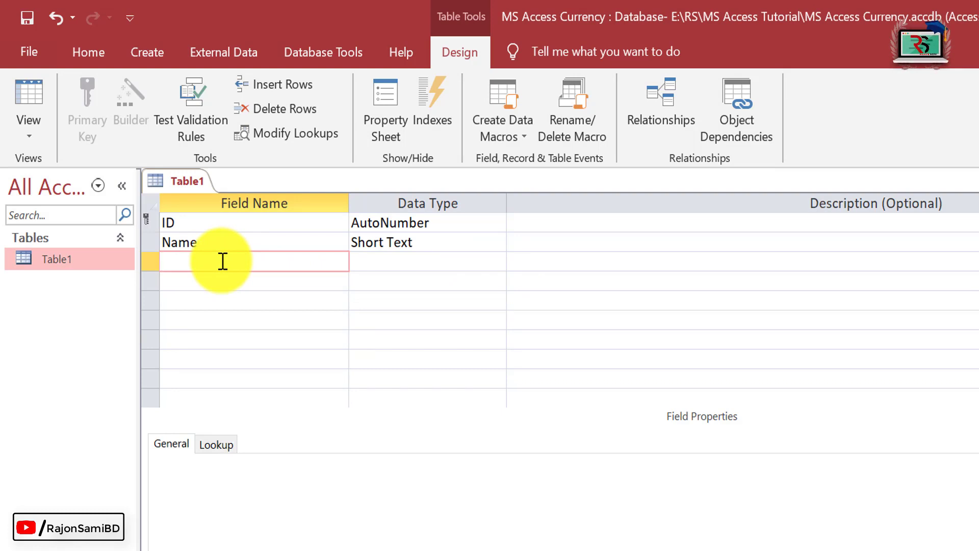
{"action": "type", "text": "Salay"}
{"action": "key", "text": "Tab"}
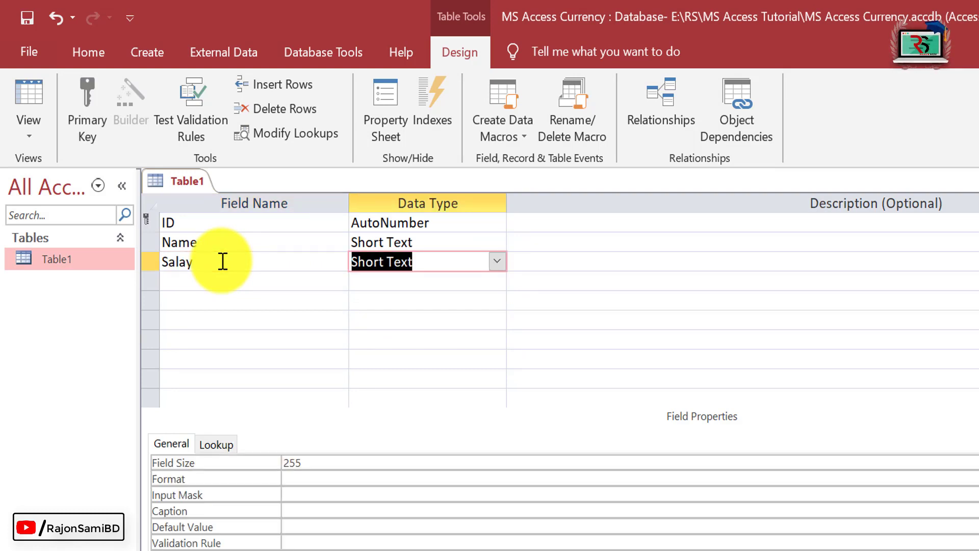
{"action": "left_click", "coordinate": [496, 261]}
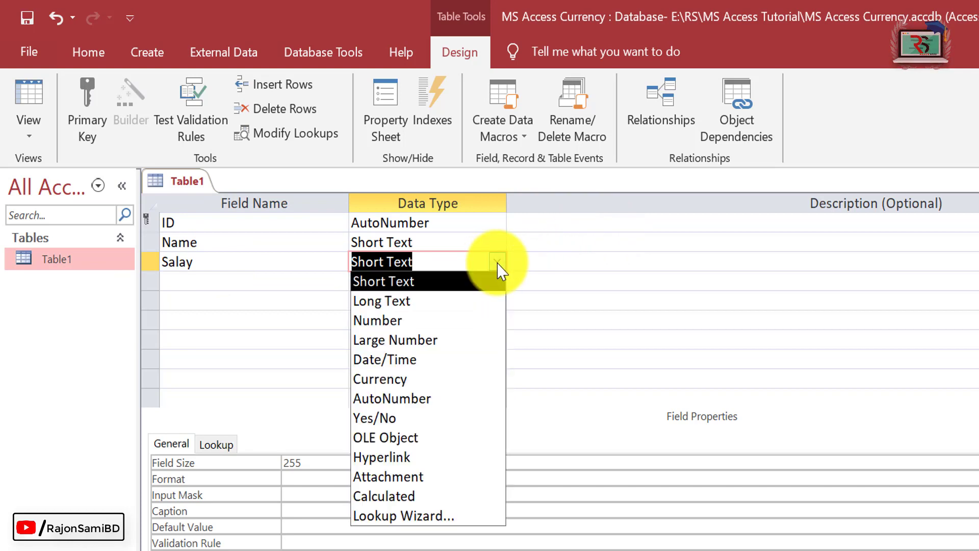
{"action": "left_click", "coordinate": [423, 377]}
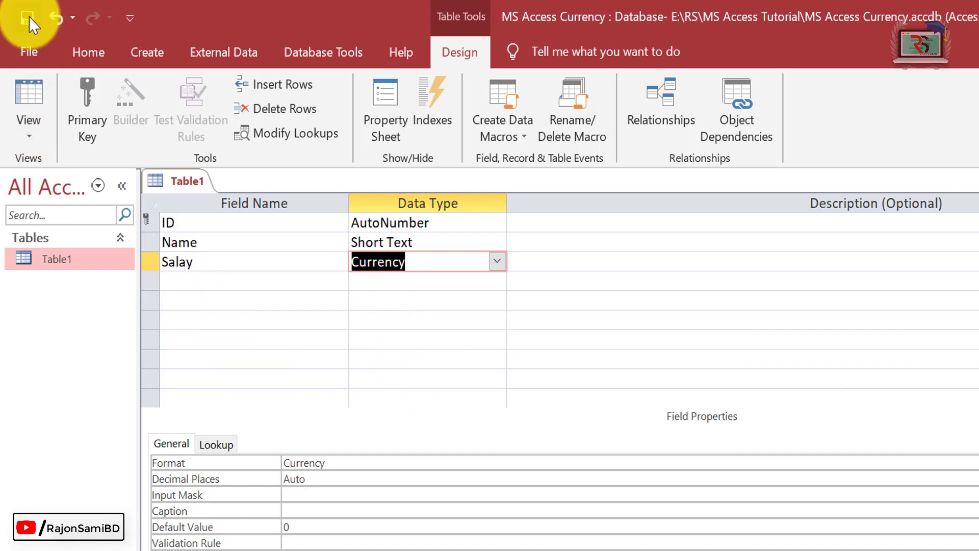
Step: Save the Table1 design and open the table in Datasheet View
{"action": "key", "text": "ctrl+s"}
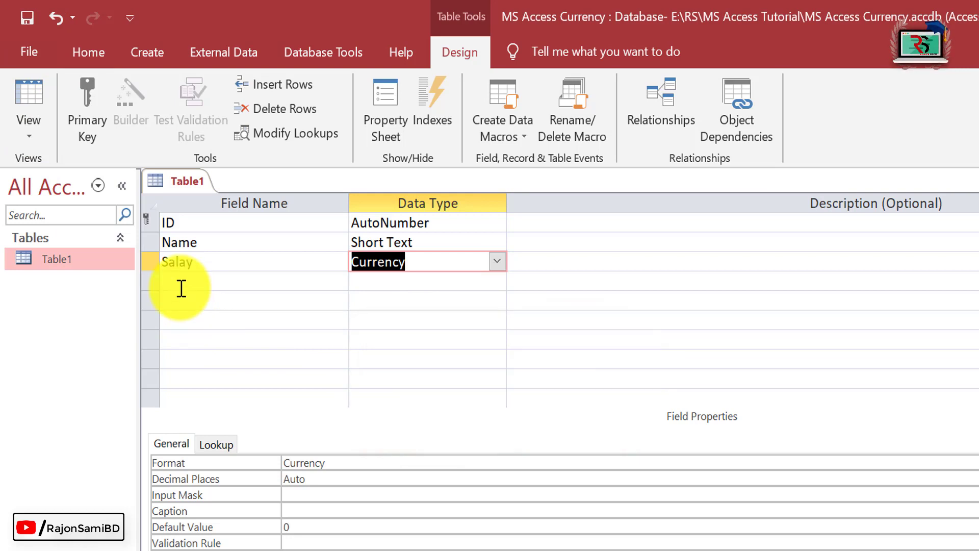
{"action": "right_click", "coordinate": [96, 261]}
{"action": "left_click", "coordinate": [165, 279]}
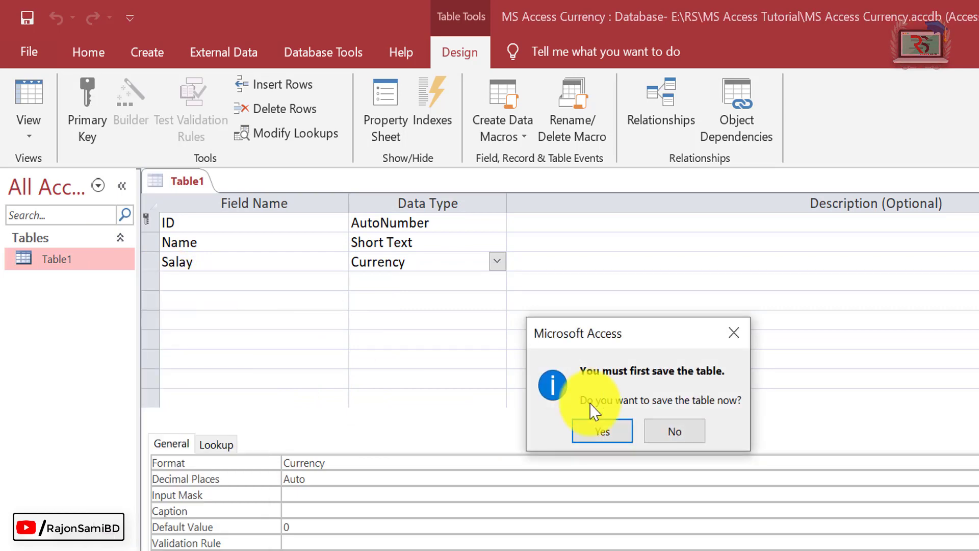
{"action": "left_click", "coordinate": [591, 429]}
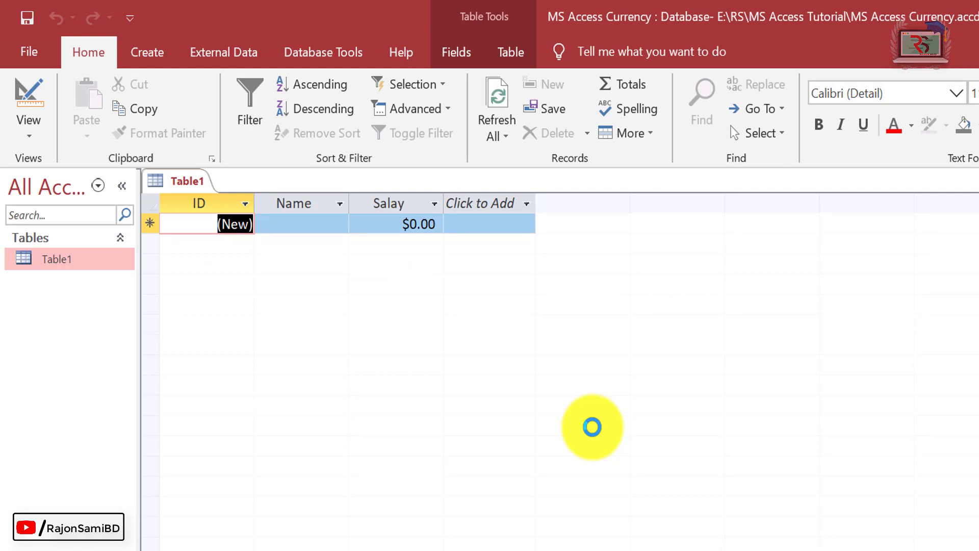
Step: Enter a first record in Table1 with the person's name and a Salay amount of 15000
{"action": "key", "text": "Tab"}
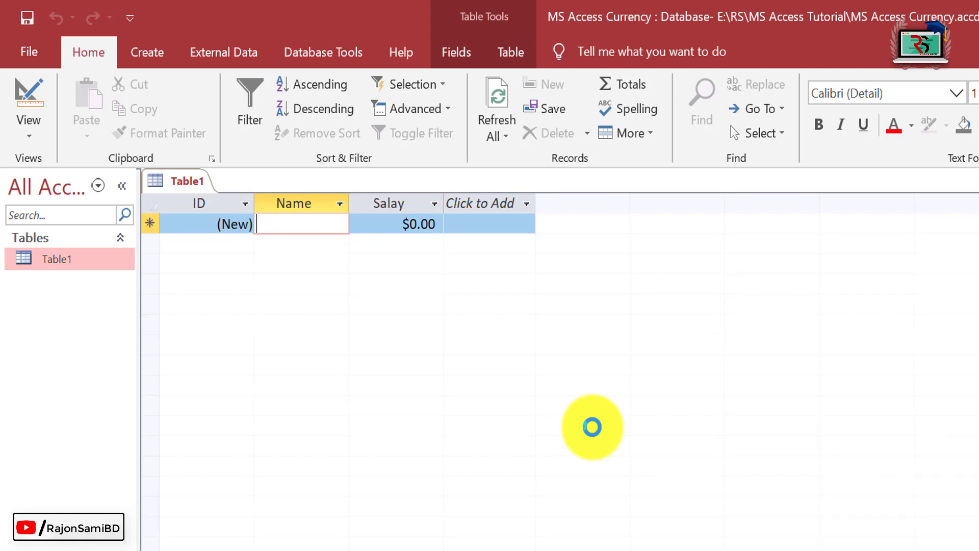
{"action": "type", "text": "Mr. Ja"}
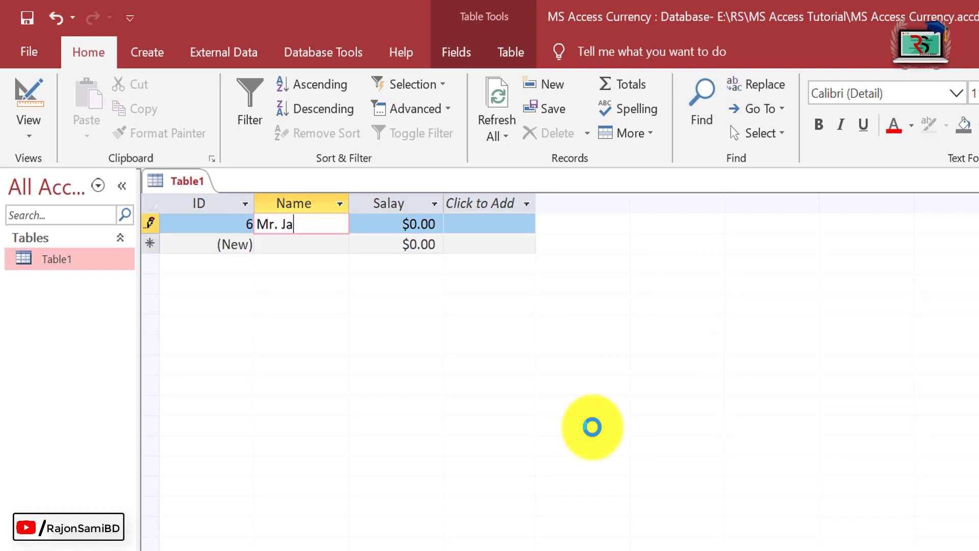
{"action": "type", "text": "bir"}
{"action": "key", "text": "Tab"}
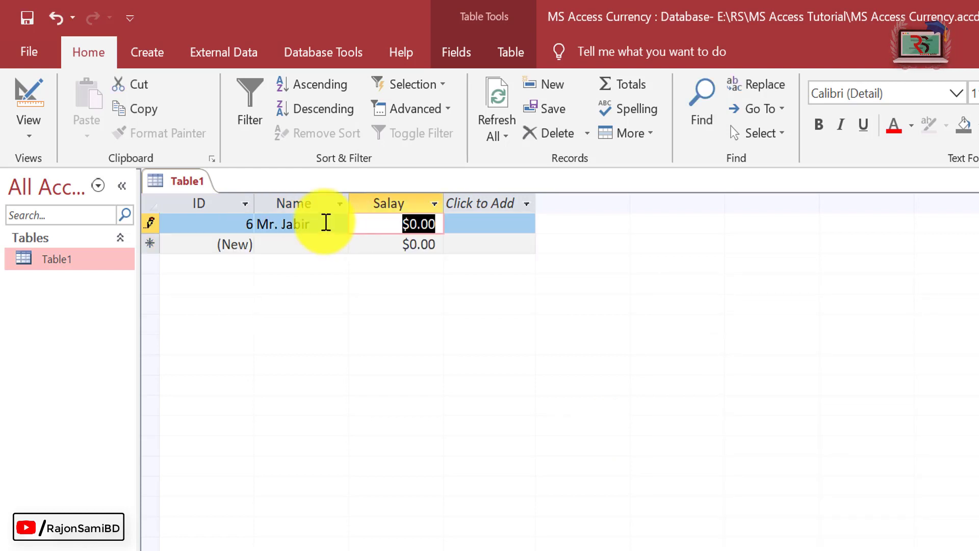
{"action": "type", "text": "15000"}
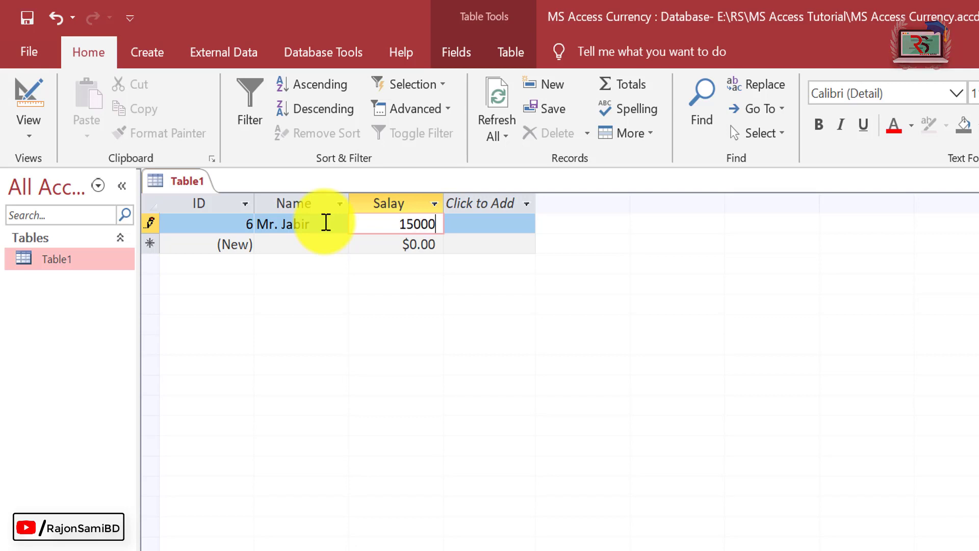
{"action": "key", "text": "Tab"}
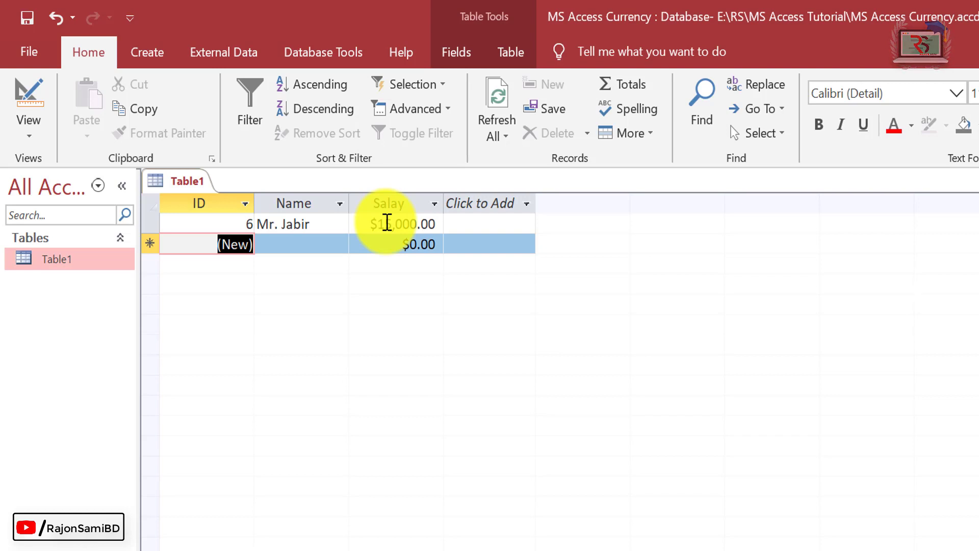
Step: Return Table1 to Design View and set the Salay field's format to Euro
{"action": "left_click", "coordinate": [89, 264]}
{"action": "right_click", "coordinate": [89, 264]}
{"action": "left_click", "coordinate": [192, 306]}
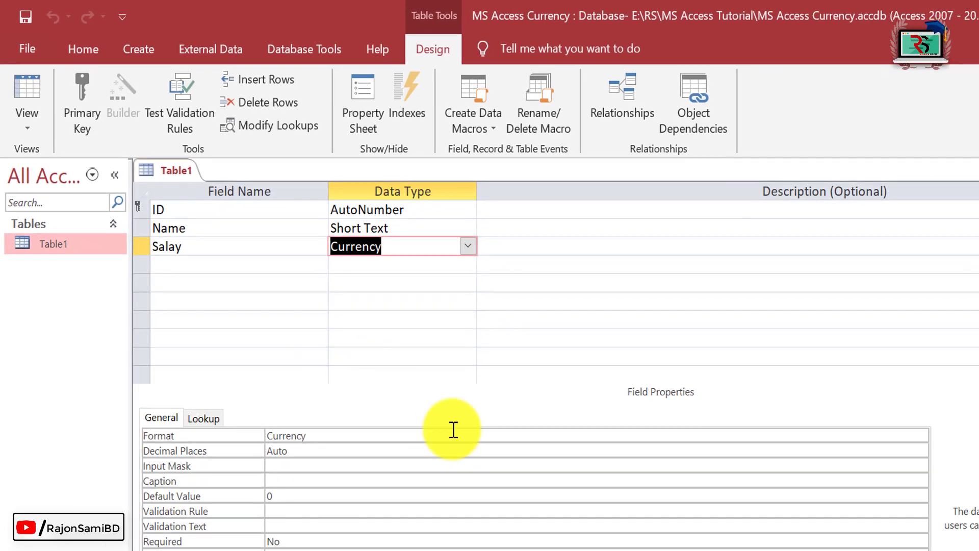
{"action": "left_click", "coordinate": [429, 247]}
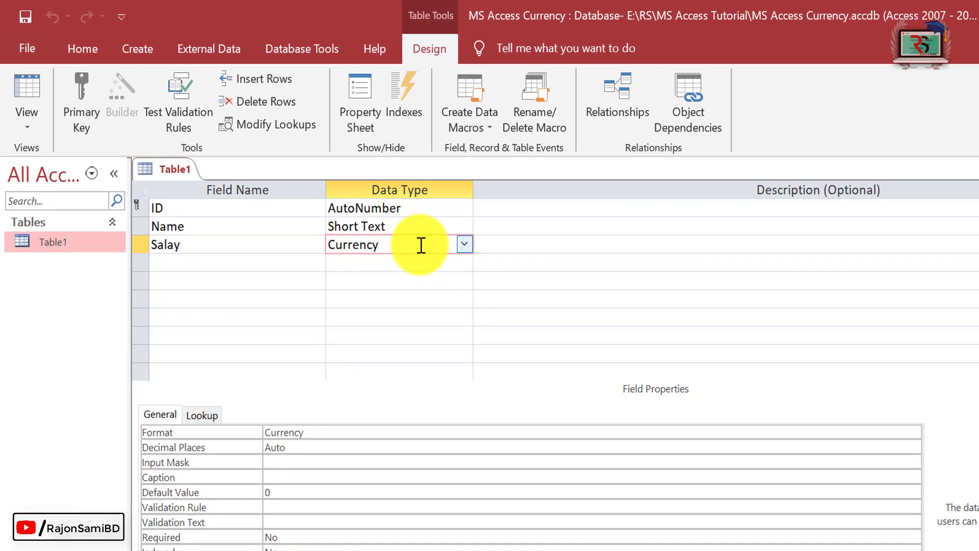
{"action": "left_click", "coordinate": [389, 429]}
{"action": "left_click", "coordinate": [912, 432]}
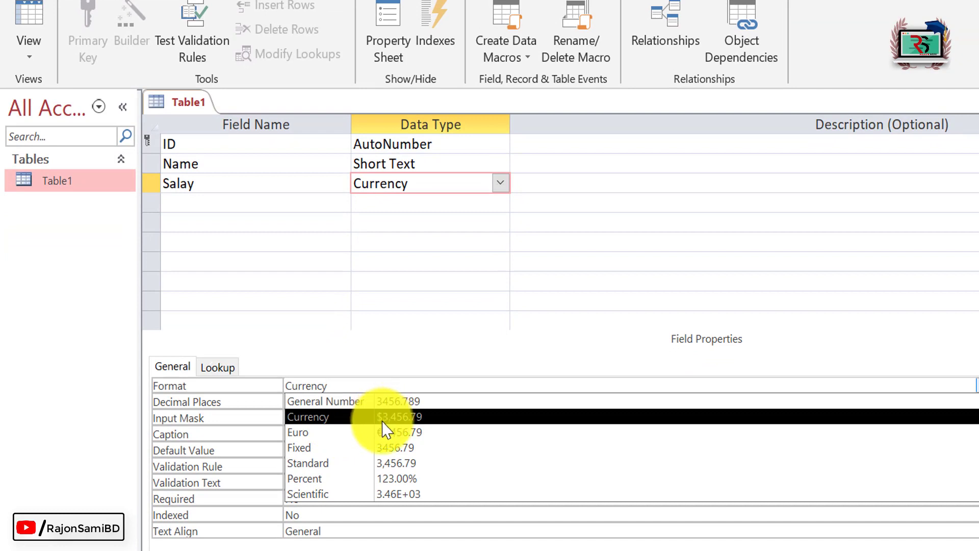
{"action": "left_click", "coordinate": [359, 441]}
Step: Open Table1 as a datasheet, saving the design, to check how the Salay amount displays in Euro format
{"action": "right_click", "coordinate": [84, 179]}
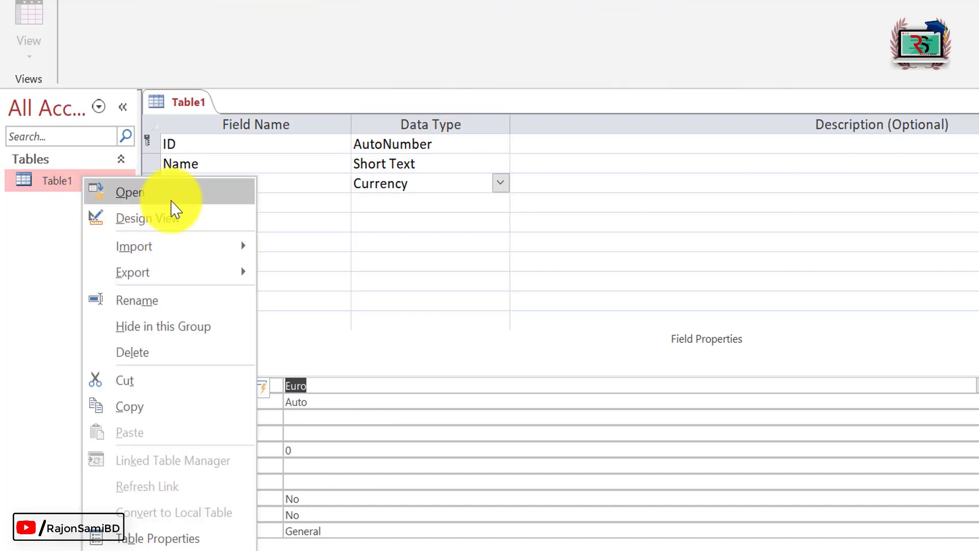
{"action": "left_click", "coordinate": [172, 201]}
{"action": "left_click", "coordinate": [625, 357]}
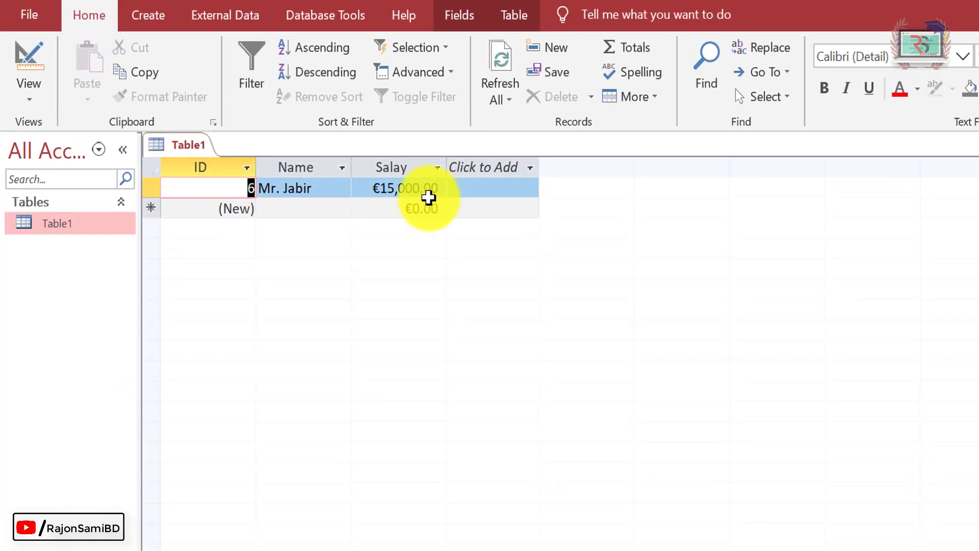
Step: Reopen Table1 in Design View and change the Salay field's format to Standard
{"action": "right_click", "coordinate": [87, 224]}
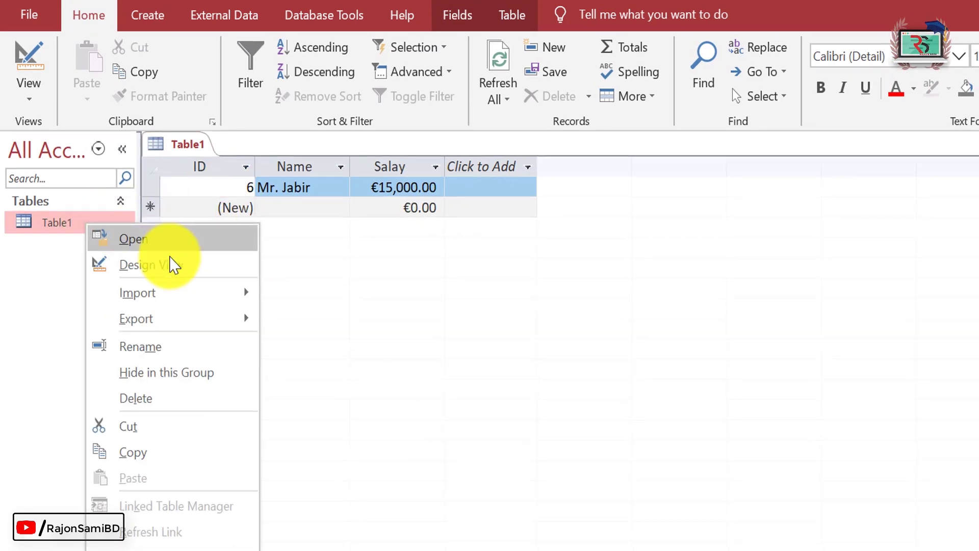
{"action": "left_click", "coordinate": [174, 264]}
{"action": "left_click", "coordinate": [459, 213]}
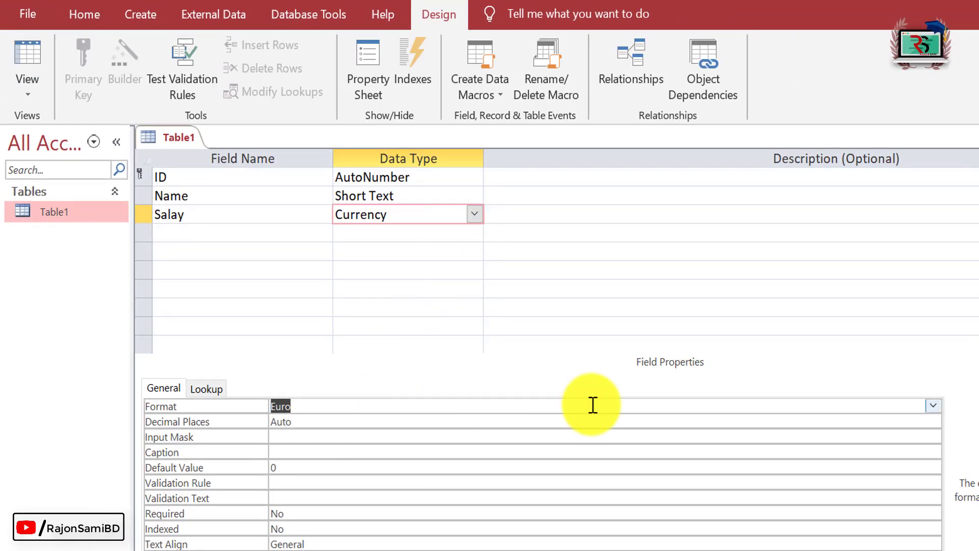
{"action": "left_click", "coordinate": [932, 405]}
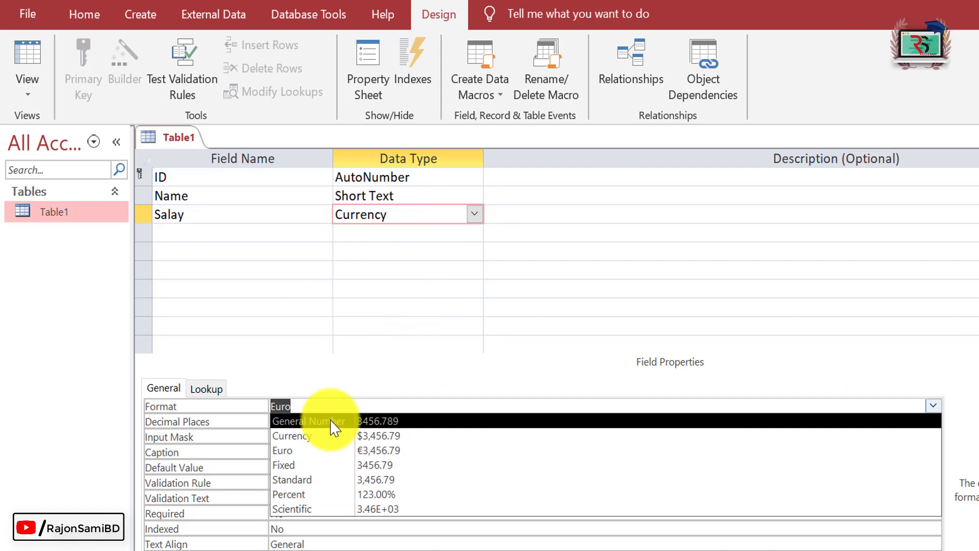
{"action": "left_click", "coordinate": [314, 481]}
Step: Open Table1 as a datasheet, saving the design, to check how the Salay amount displays in Standard format
{"action": "right_click", "coordinate": [102, 212]}
{"action": "left_click", "coordinate": [194, 226]}
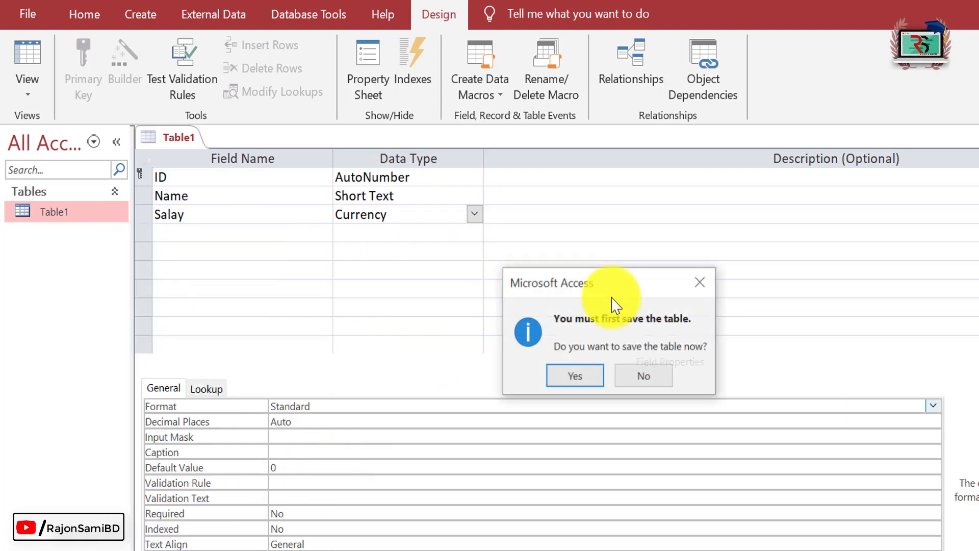
{"action": "left_click", "coordinate": [574, 377]}
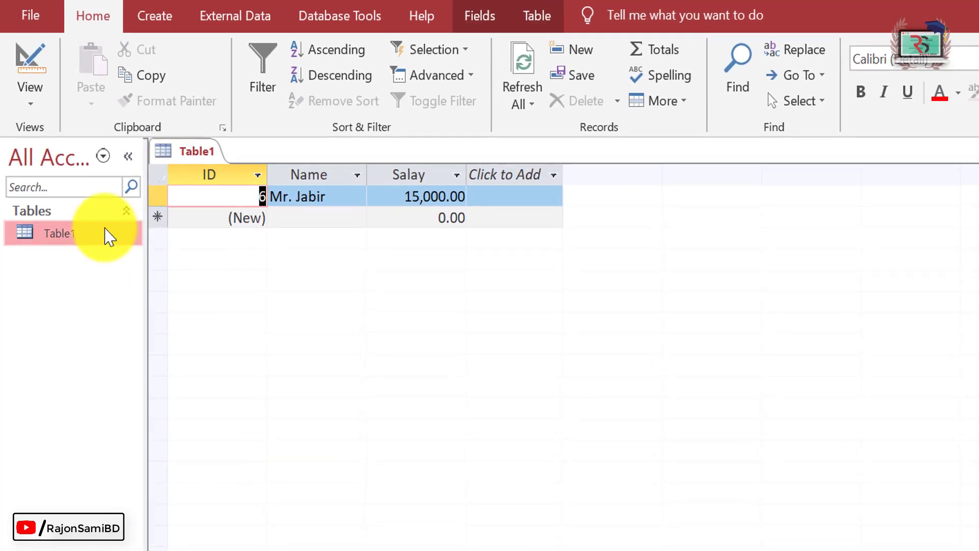
Step: Return Table1 to Design View and set the Salay field's format to General Number
{"action": "left_click", "coordinate": [105, 231]}
{"action": "right_click", "coordinate": [105, 232]}
{"action": "left_click", "coordinate": [207, 269]}
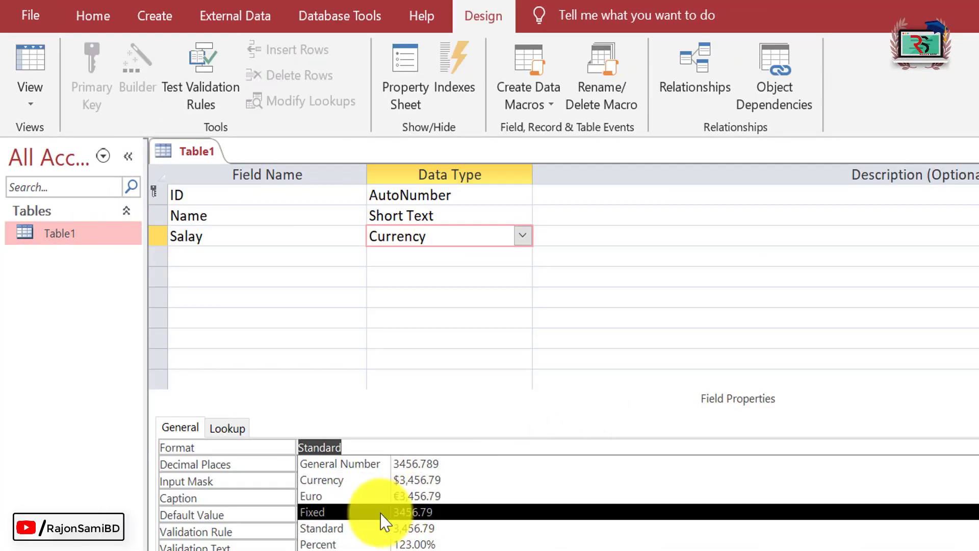
{"action": "left_click", "coordinate": [371, 464]}
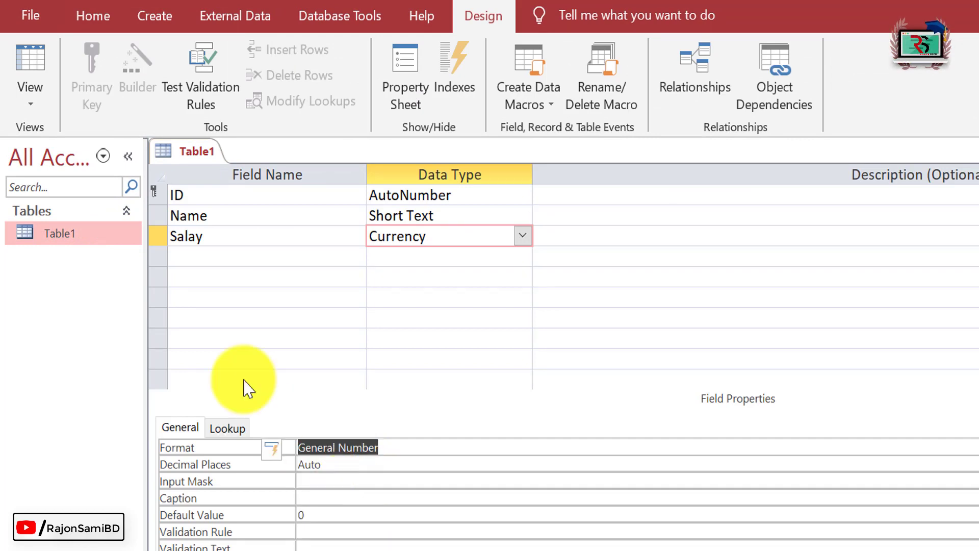
Step: Save the design and open Table1 as a datasheet to check the Salay amount in General Number format
{"action": "right_click", "coordinate": [105, 234]}
{"action": "left_click", "coordinate": [163, 252]}
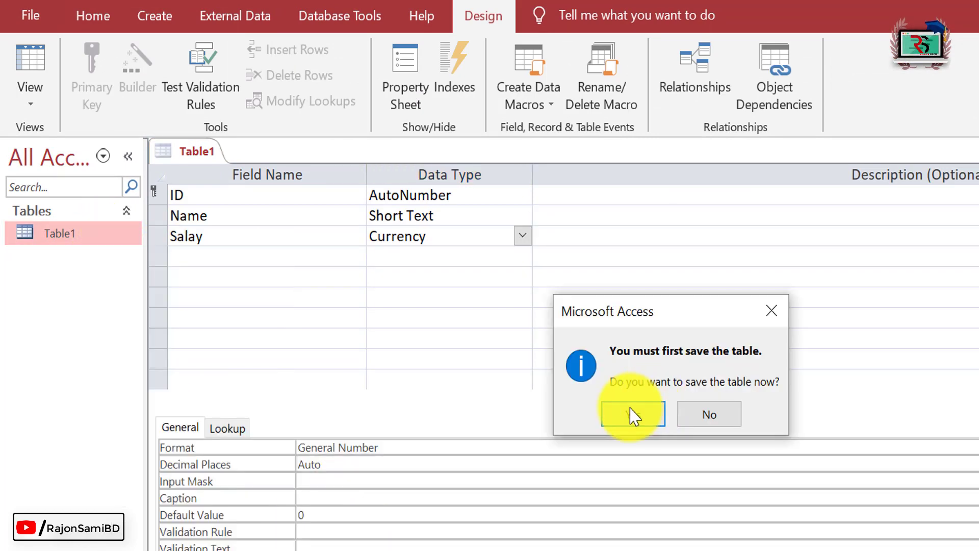
{"action": "left_click", "coordinate": [625, 414]}
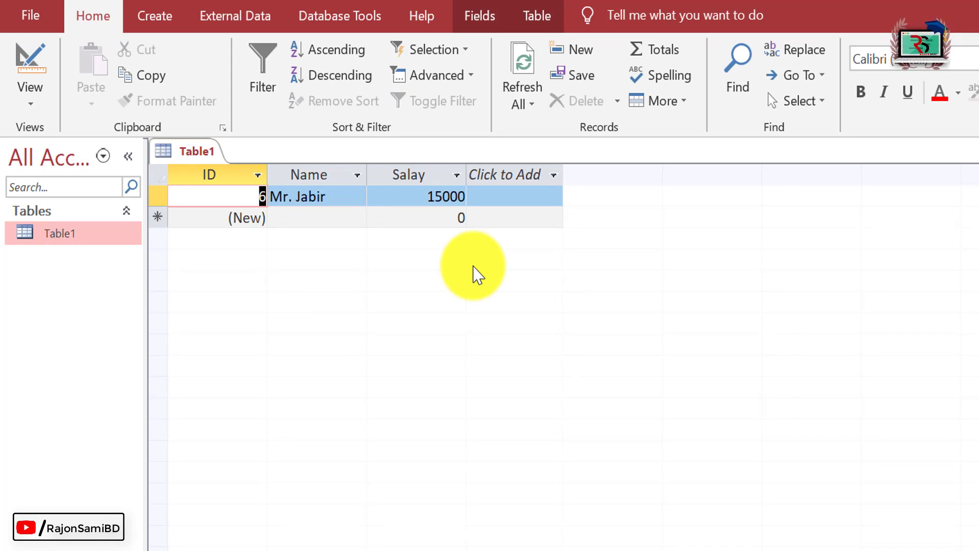
Step: Reopen Table1 in Design View and bring up the format choices of the Salay field
{"action": "right_click", "coordinate": [98, 233]}
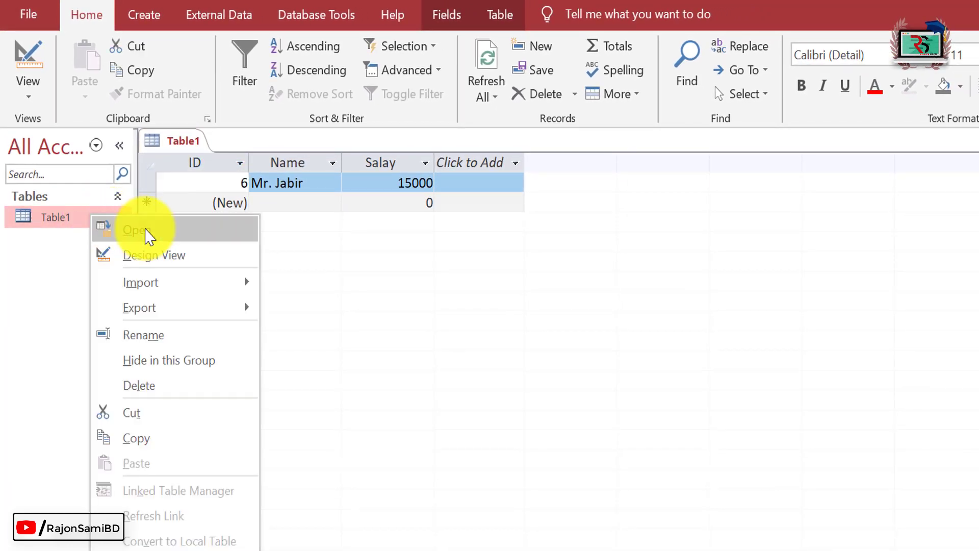
{"action": "left_click", "coordinate": [196, 261]}
{"action": "left_click", "coordinate": [957, 417]}
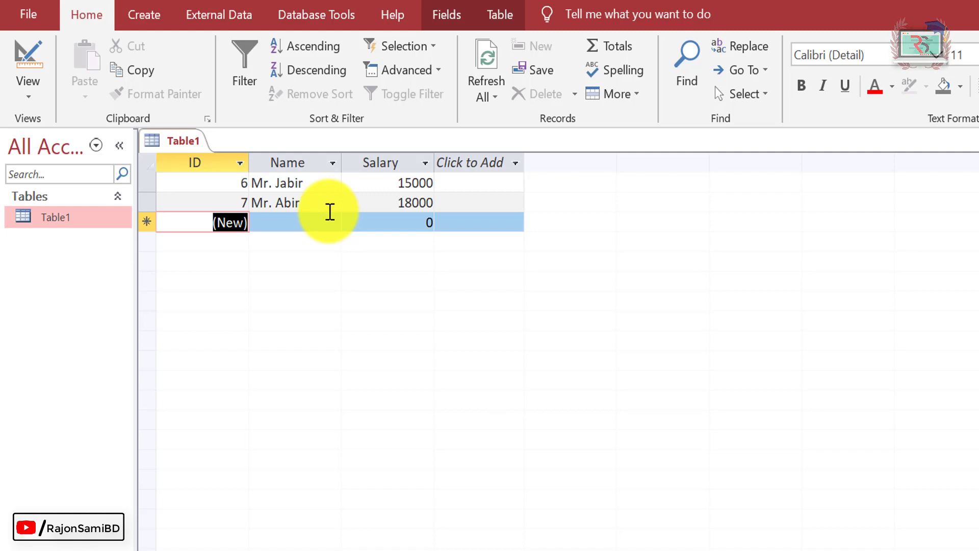
Step: Set the Salary field's format to Standard in Design View and reopen Table1 as a datasheet to check the amounts
{"action": "right_click", "coordinate": [91, 220]}
{"action": "left_click", "coordinate": [188, 258]}
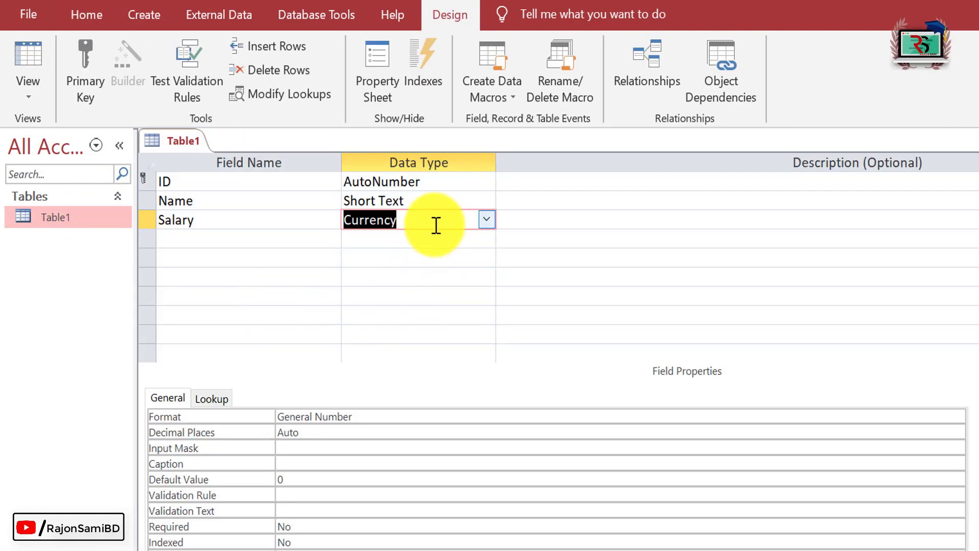
{"action": "left_click", "coordinate": [426, 223]}
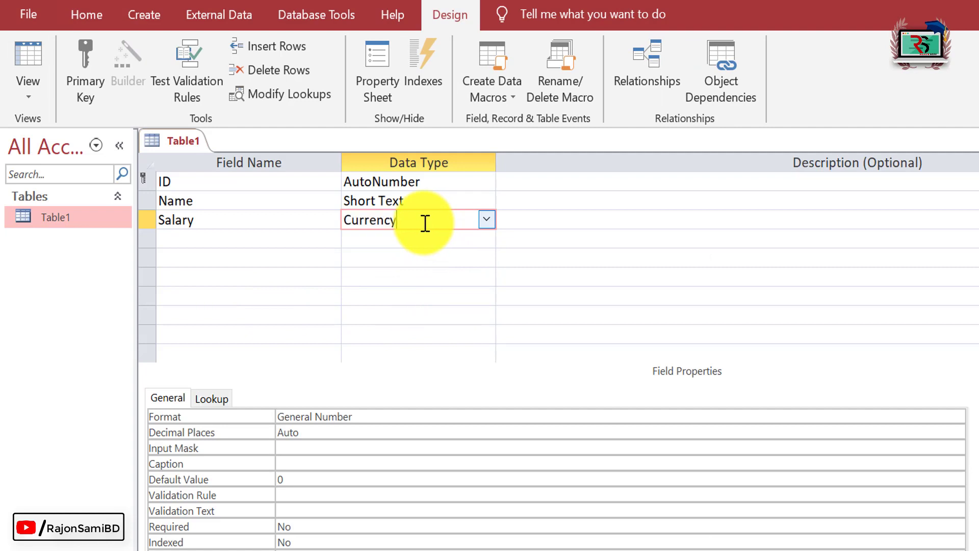
{"action": "left_click", "coordinate": [936, 417]}
{"action": "left_click", "coordinate": [390, 432]}
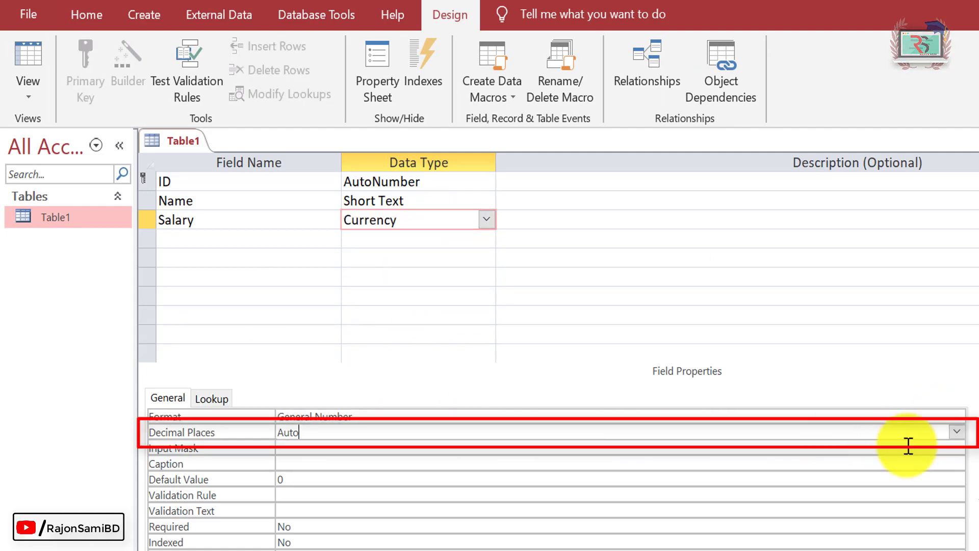
{"action": "left_click", "coordinate": [954, 417]}
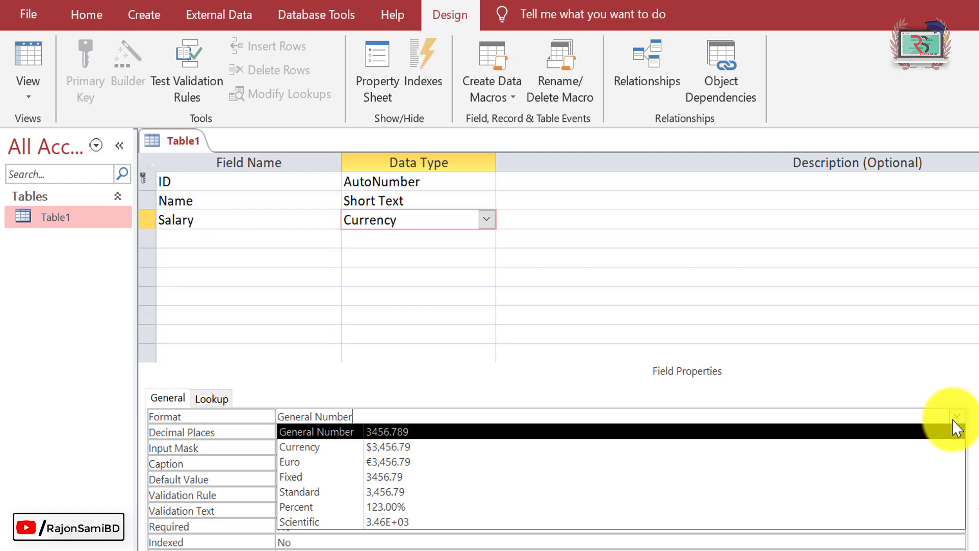
{"action": "left_click", "coordinate": [353, 492]}
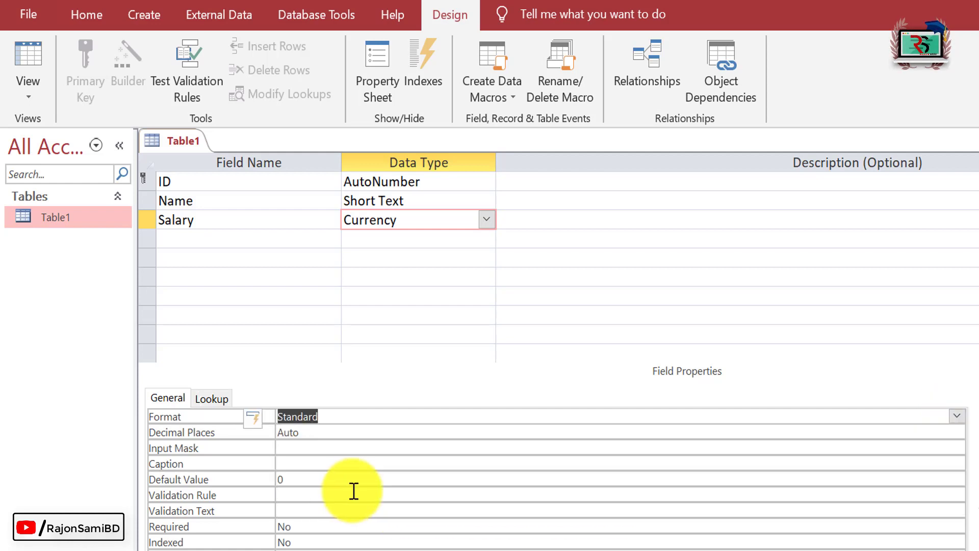
{"action": "right_click", "coordinate": [97, 224]}
{"action": "left_click", "coordinate": [156, 240]}
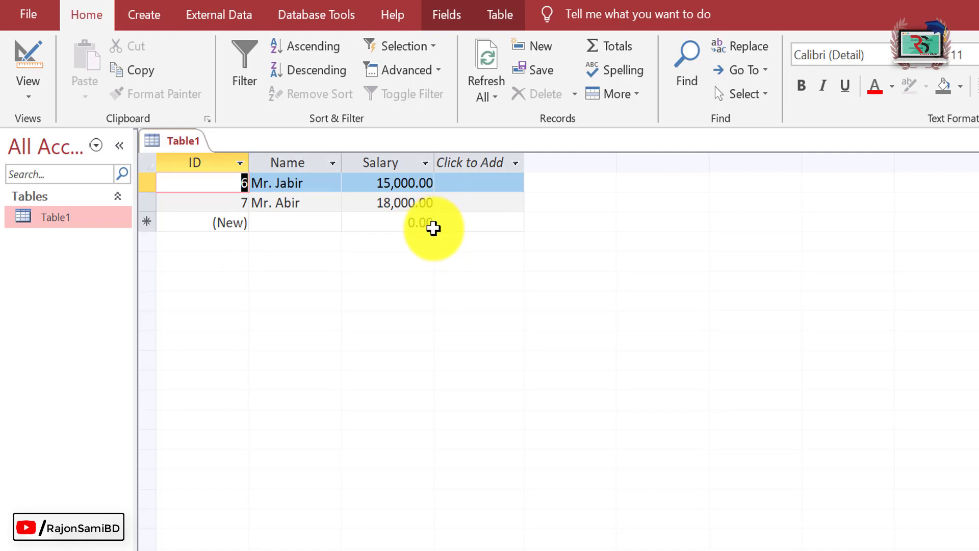
Step: Set the Salary field's decimal places to 0 in Design View and open Table1 as a datasheet to check the display
{"action": "right_click", "coordinate": [82, 215]}
{"action": "left_click", "coordinate": [155, 249]}
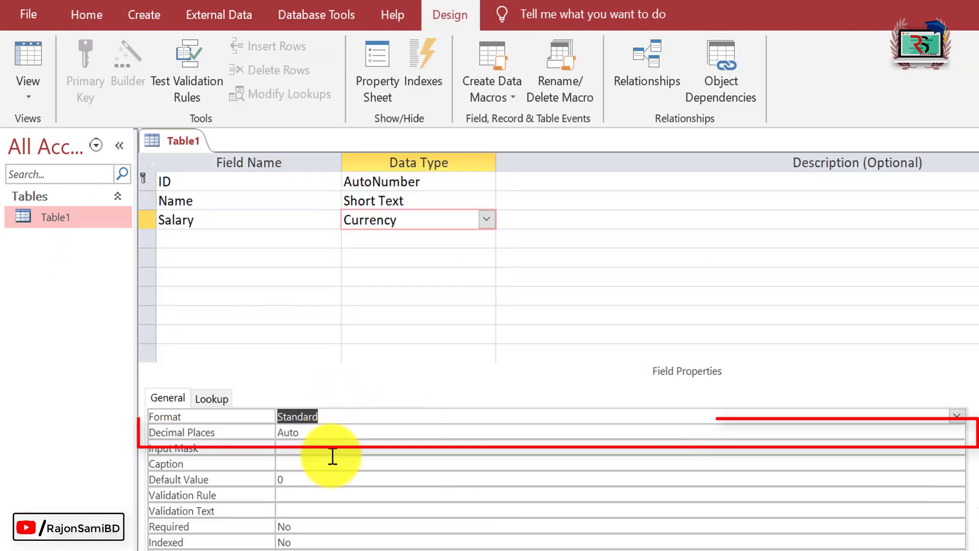
{"action": "left_click", "coordinate": [946, 431]}
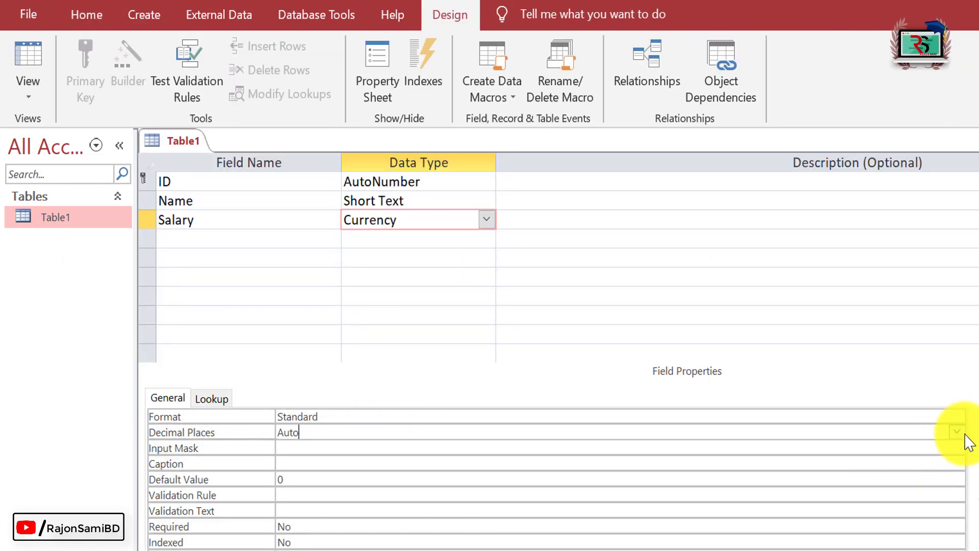
{"action": "left_click", "coordinate": [957, 432]}
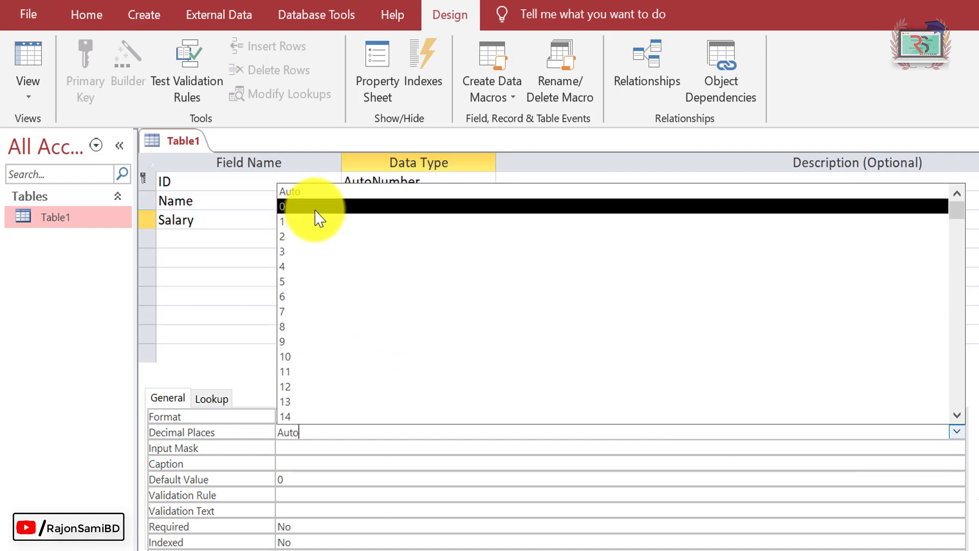
{"action": "left_click", "coordinate": [317, 216]}
{"action": "right_click", "coordinate": [82, 219]}
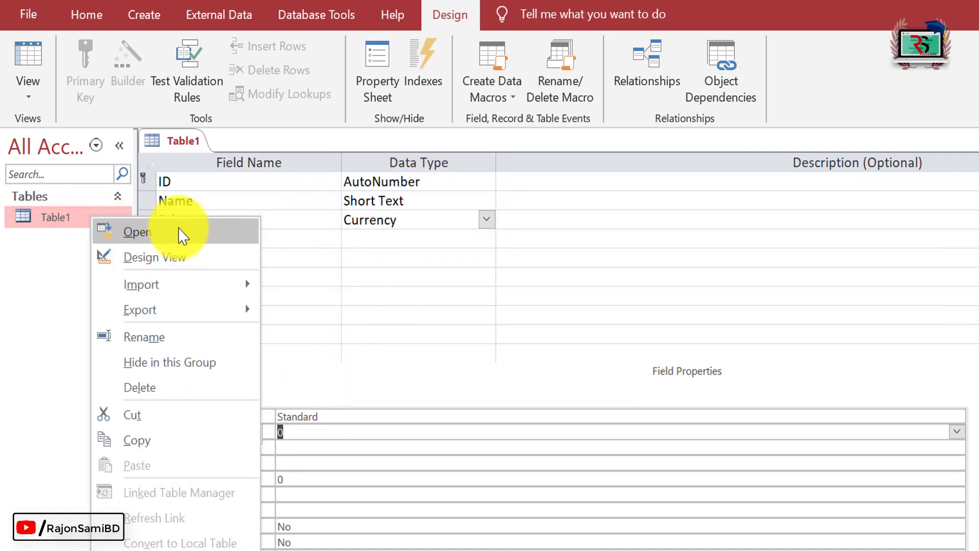
{"action": "left_click", "coordinate": [182, 228]}
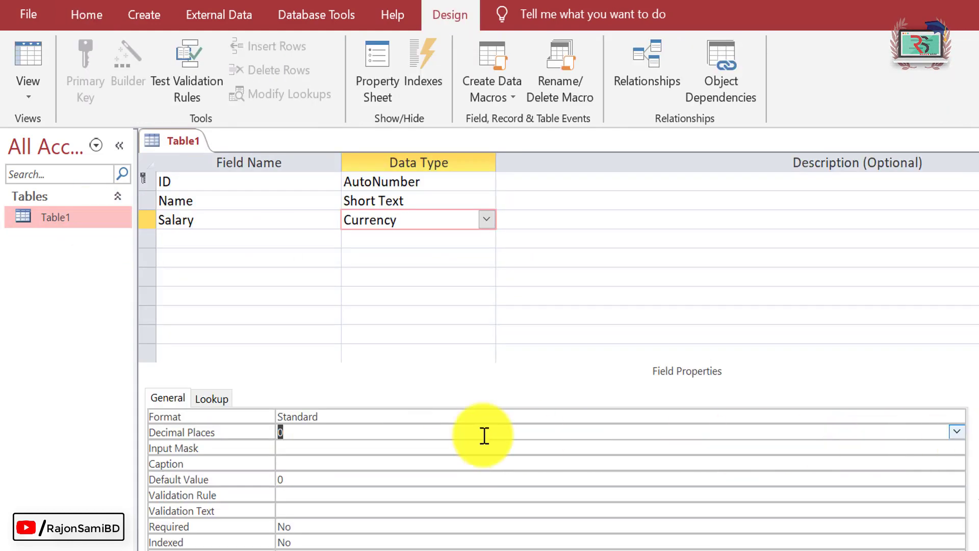
Step: Set the Salary field's decimal places to 1 in Design View
{"action": "left_click", "coordinate": [359, 433]}
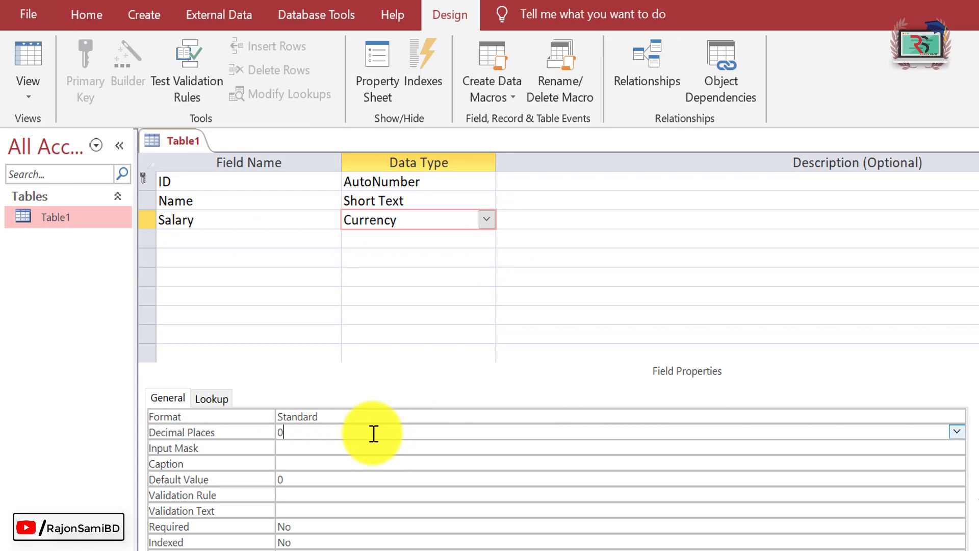
{"action": "left_click", "coordinate": [956, 432]}
{"action": "left_click", "coordinate": [309, 212]}
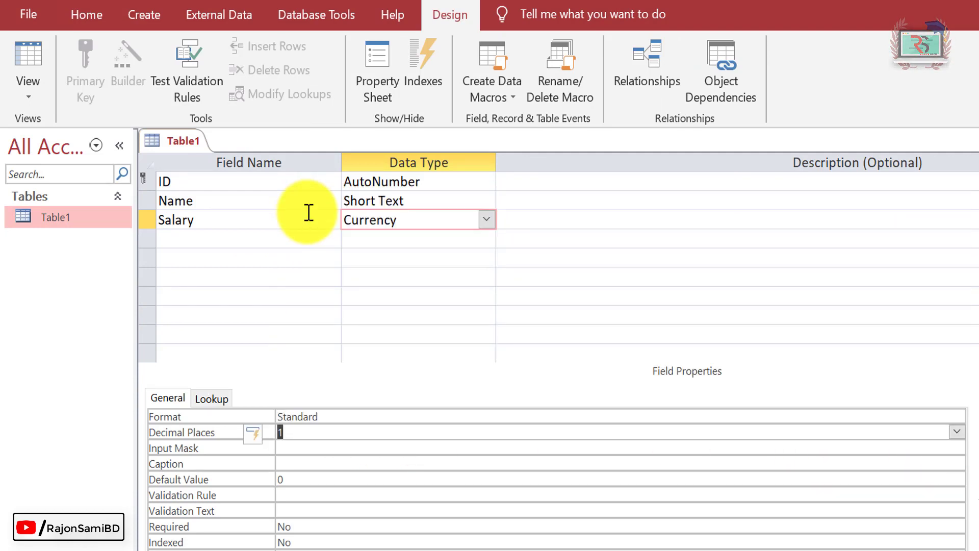
Step: Change the Salary field's decimal places to 2
{"action": "left_click", "coordinate": [957, 431]}
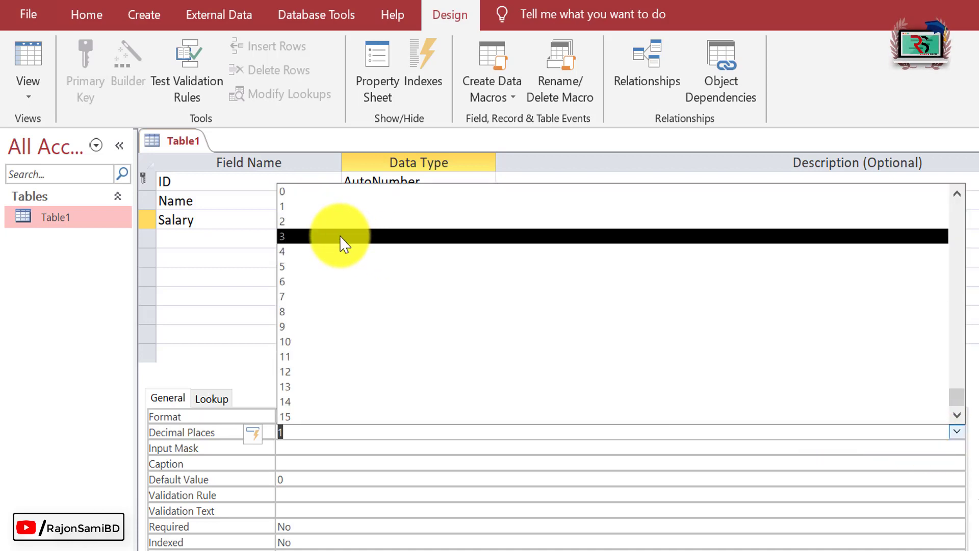
{"action": "left_click", "coordinate": [947, 432]}
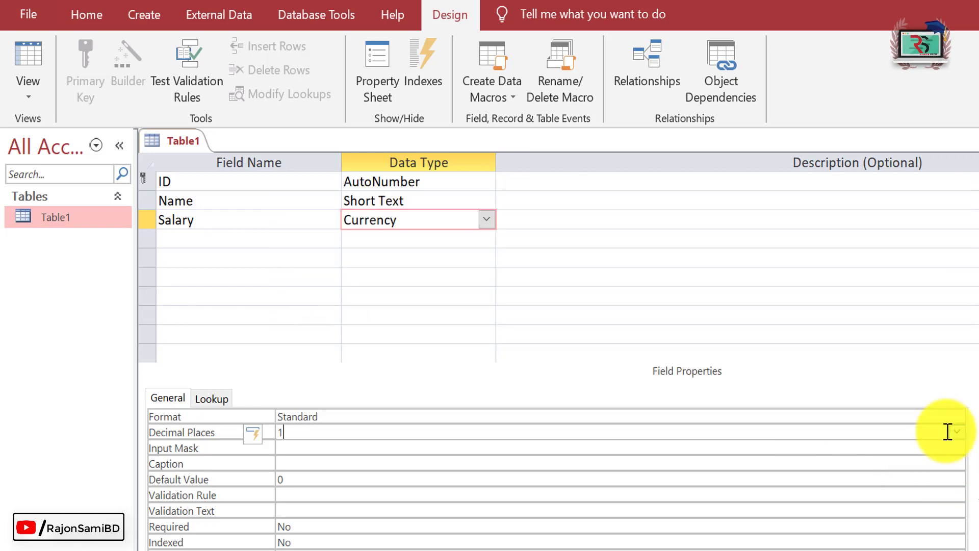
{"action": "left_click", "coordinate": [956, 432]}
{"action": "left_click", "coordinate": [352, 222]}
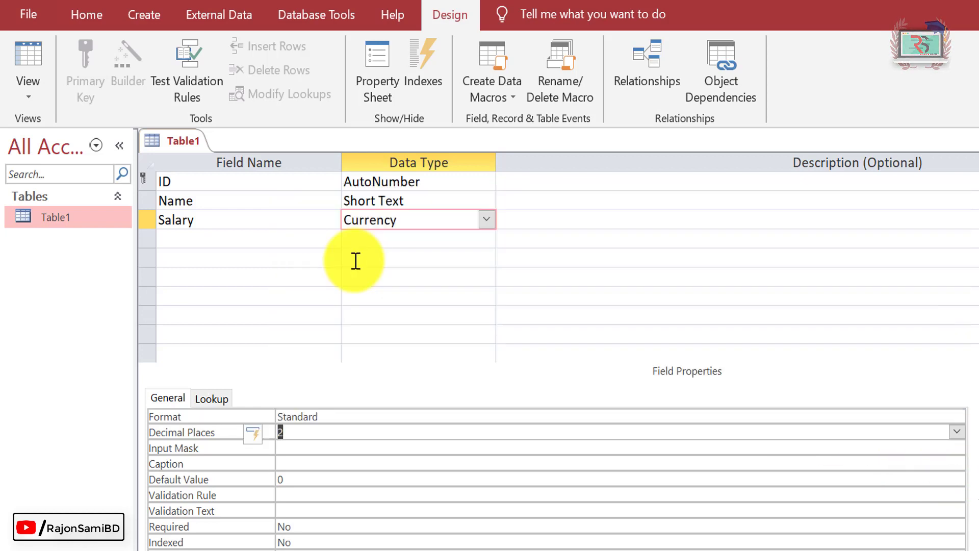
Step: Open Table1 as a datasheet, saving the design, to check the Salary amounts with two decimal places
{"action": "right_click", "coordinate": [103, 218]}
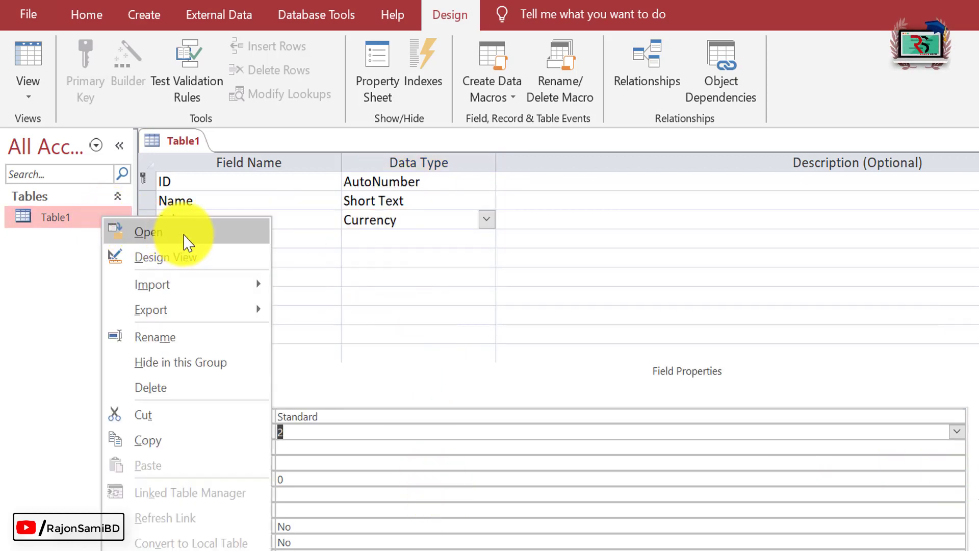
{"action": "left_click", "coordinate": [185, 236]}
{"action": "left_click", "coordinate": [586, 384]}
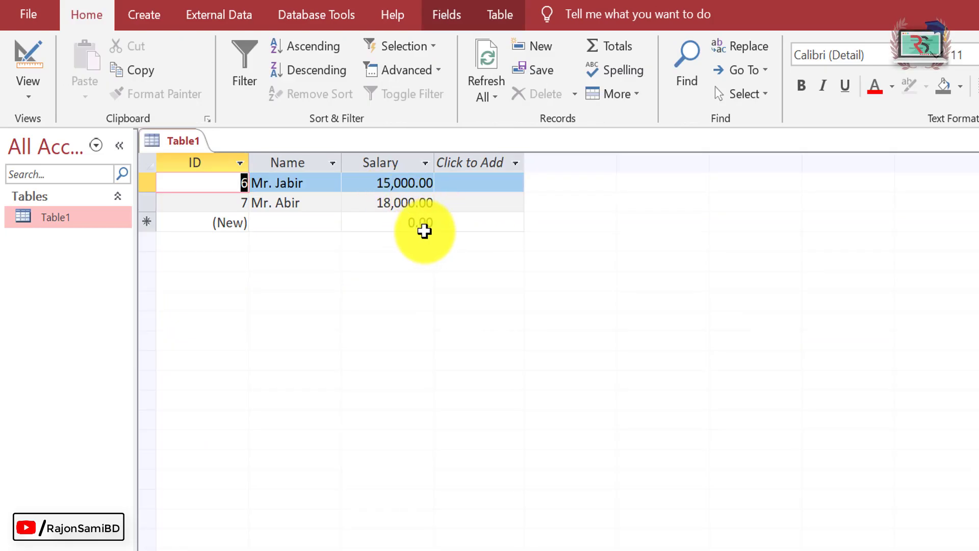
Step: Return Table1 to Design View and add a Gas Bill field with the Currency data type
{"action": "right_click", "coordinate": [103, 218]}
{"action": "left_click", "coordinate": [180, 258]}
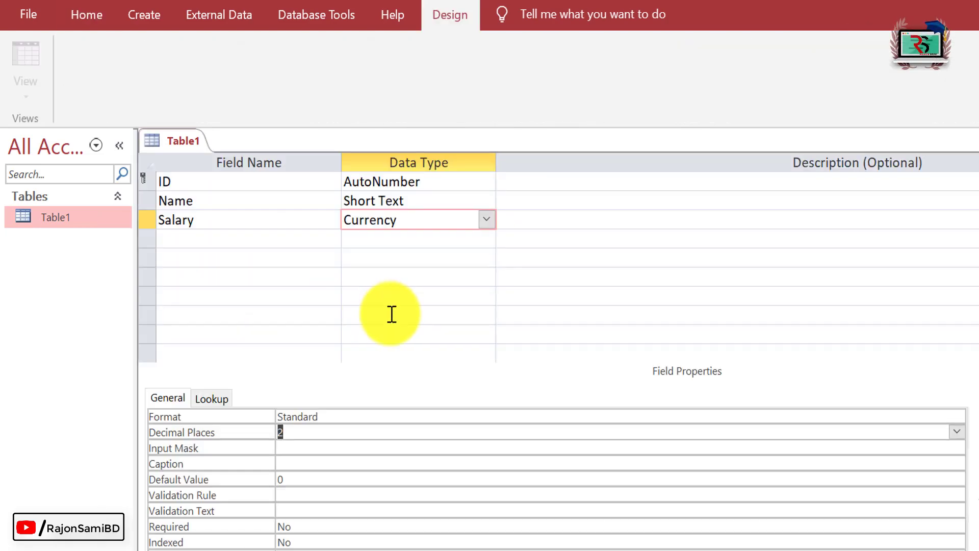
{"action": "left_click", "coordinate": [230, 241]}
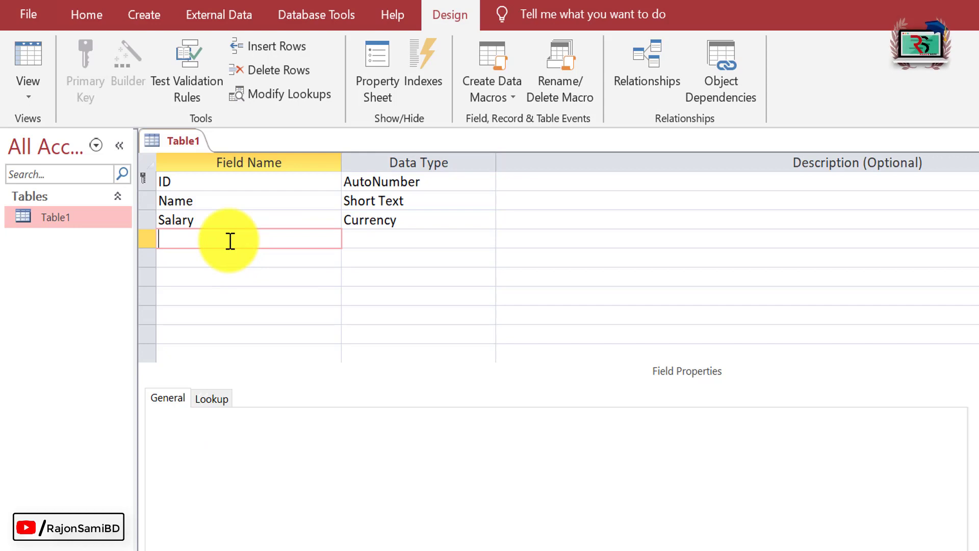
{"action": "type", "text": "Gas Bill"}
{"action": "left_click", "coordinate": [468, 244]}
{"action": "left_click", "coordinate": [486, 239]}
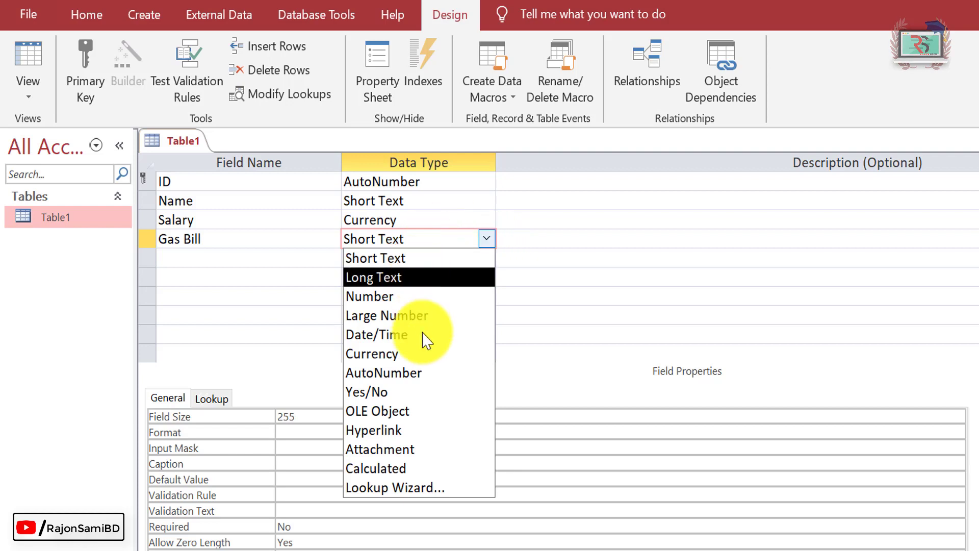
{"action": "left_click", "coordinate": [415, 353]}
Step: Set the Gas Bill field's format to Standard with 3 decimal places
{"action": "left_click", "coordinate": [957, 416]}
{"action": "left_click", "coordinate": [958, 418]}
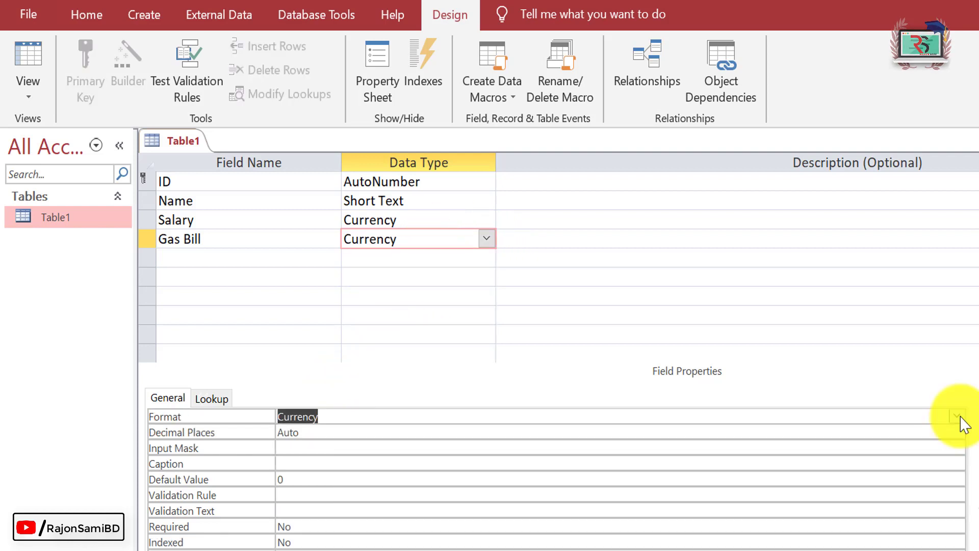
{"action": "left_click", "coordinate": [957, 417]}
{"action": "left_click", "coordinate": [476, 492]}
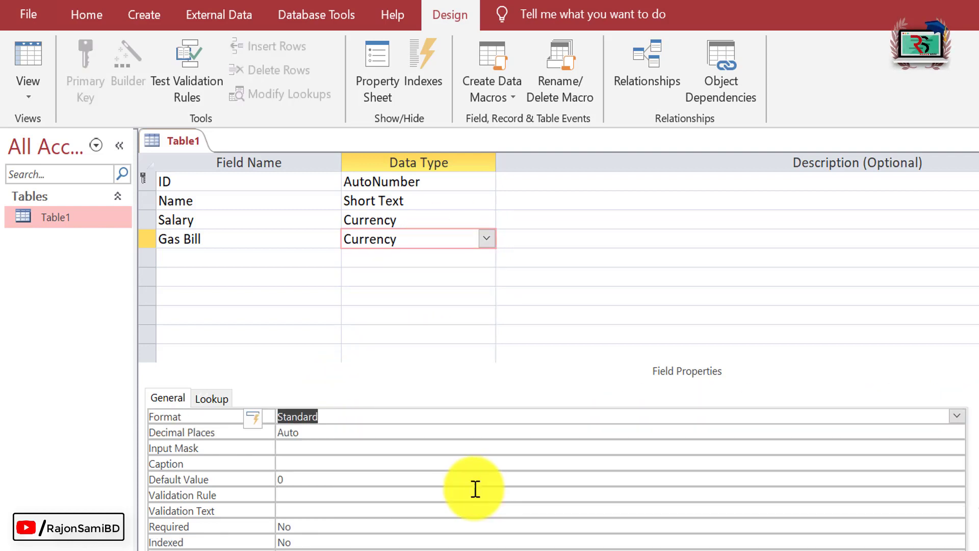
{"action": "left_click", "coordinate": [794, 434]}
{"action": "left_click", "coordinate": [958, 432]}
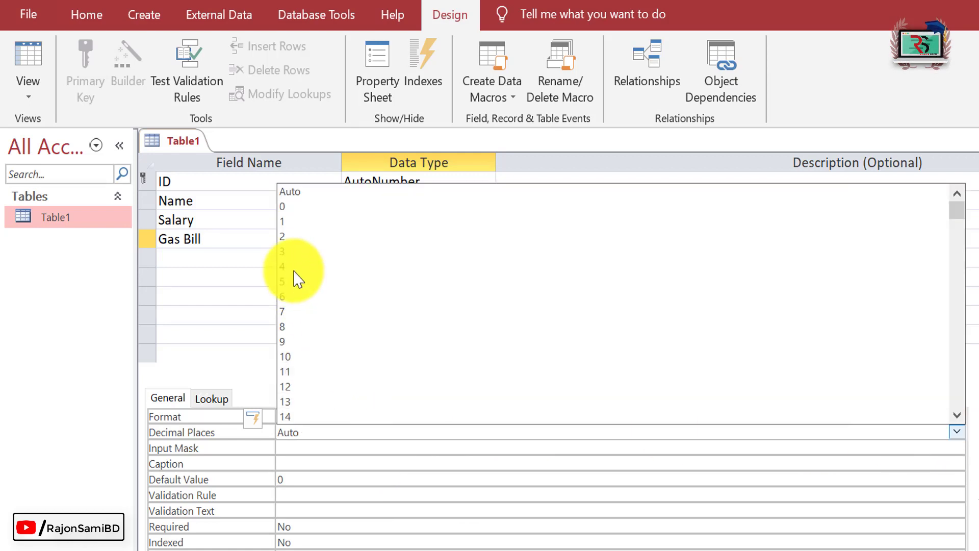
{"action": "left_click", "coordinate": [291, 251]}
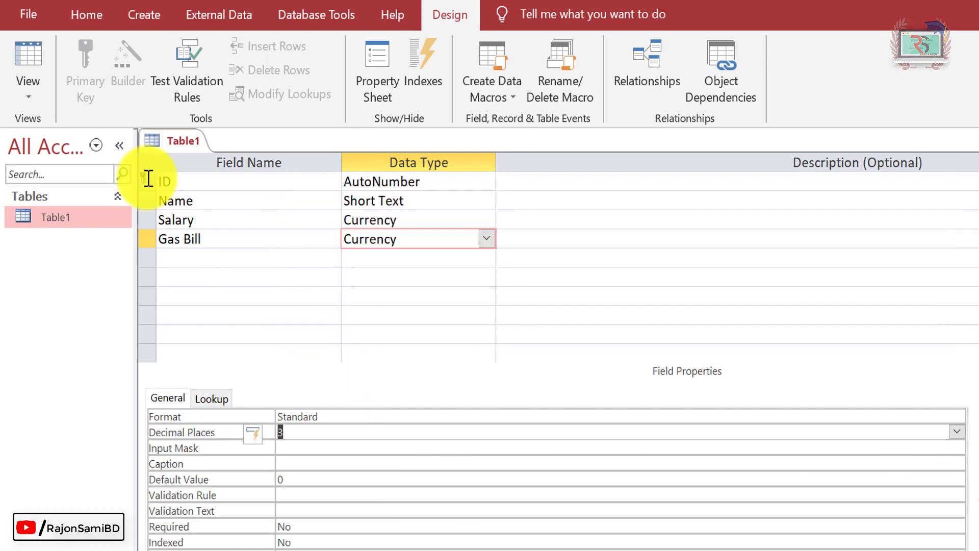
Step: Open Table1 as a datasheet to check how the Gas Bill field displays
{"action": "left_click", "coordinate": [49, 220]}
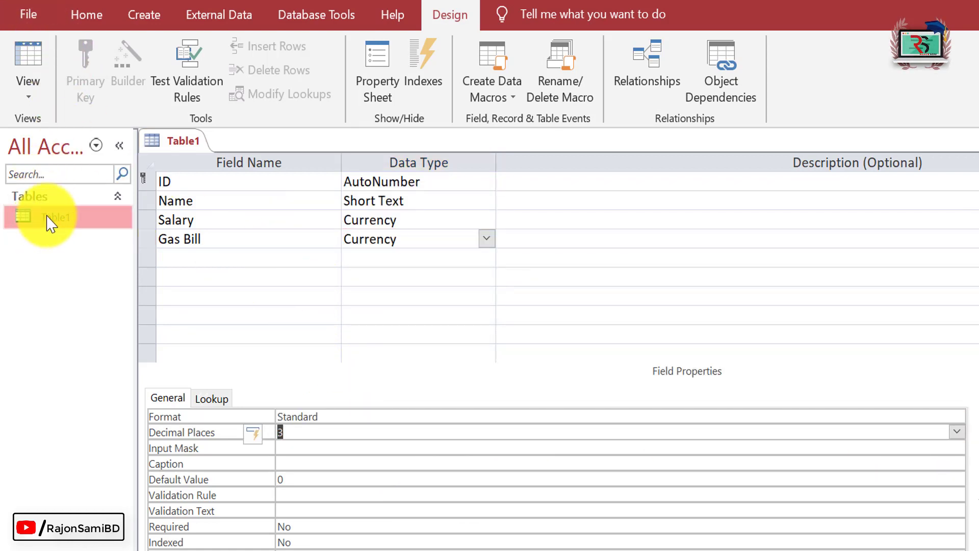
{"action": "right_click", "coordinate": [49, 220]}
{"action": "left_click", "coordinate": [99, 228]}
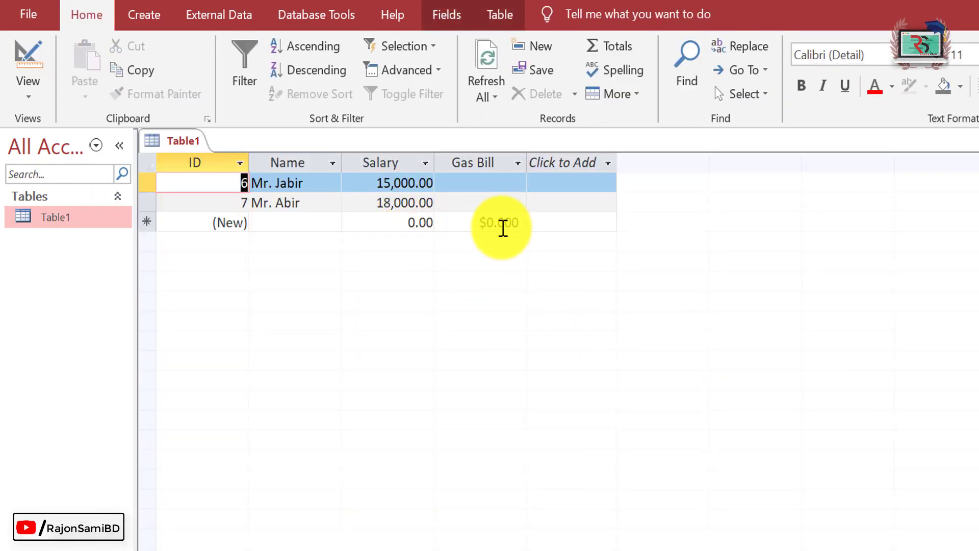
Step: Add a record with the person's name, a Salary of 20000 and a Gas Bill of 450.5
{"action": "left_click", "coordinate": [502, 224]}
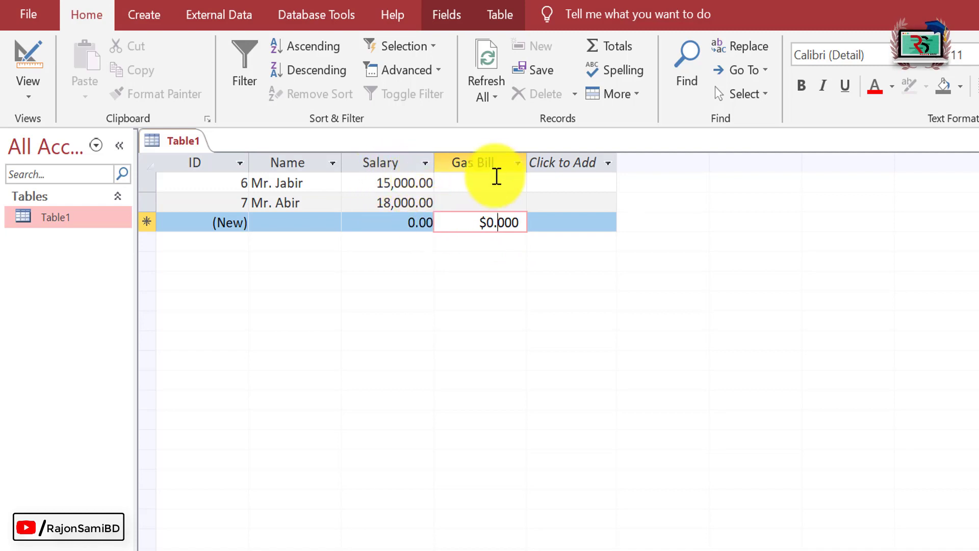
{"action": "left_click", "coordinate": [322, 222]}
{"action": "type", "text": "Md. Habib"}
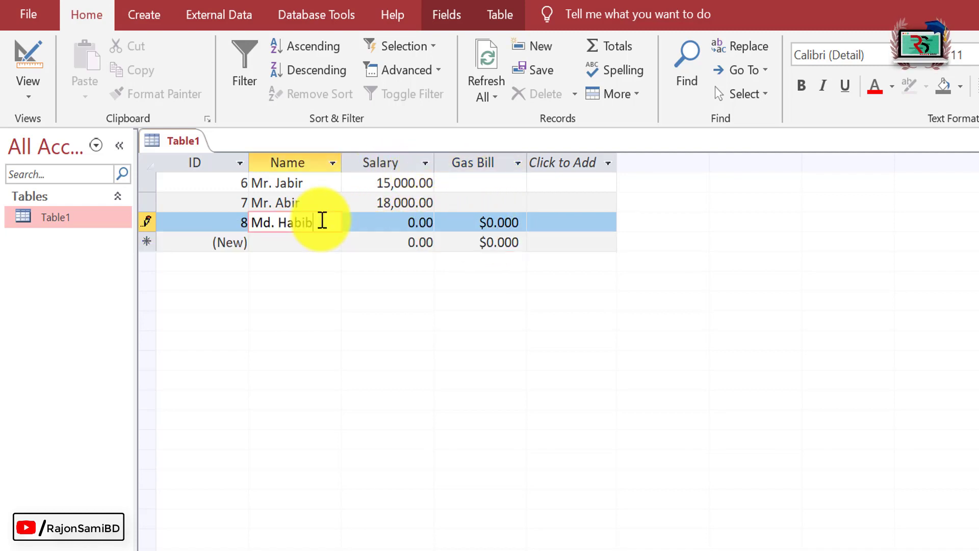
{"action": "key", "text": "Tab"}
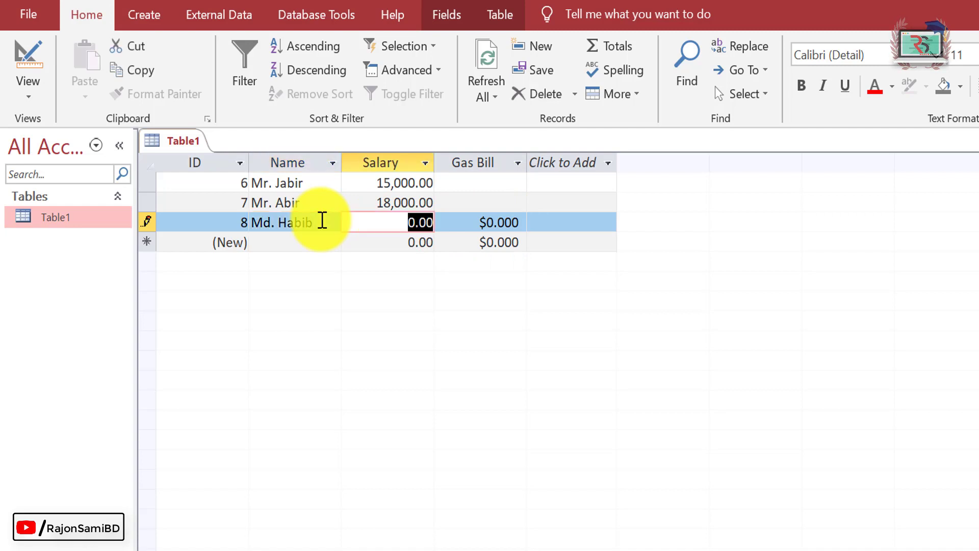
{"action": "type", "text": "20000"}
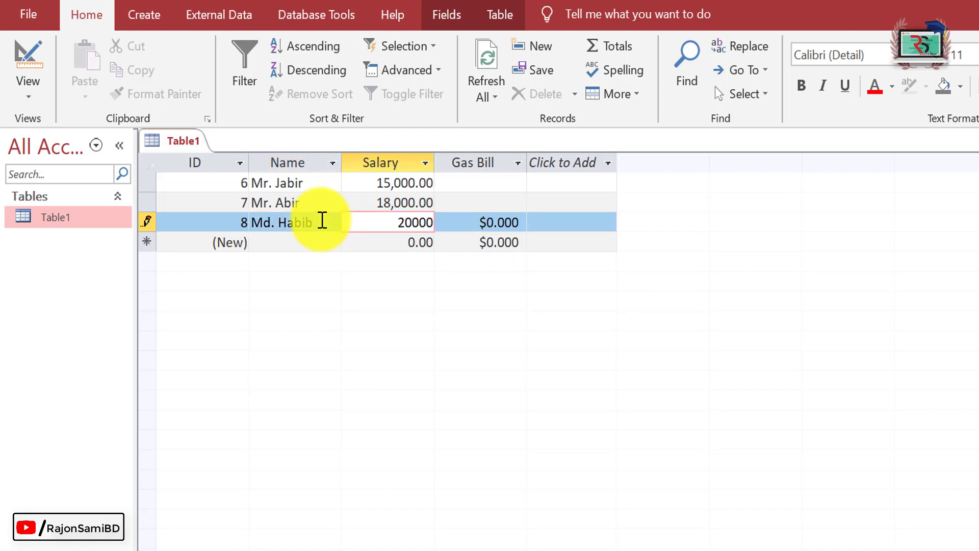
{"action": "key", "text": "Tab"}
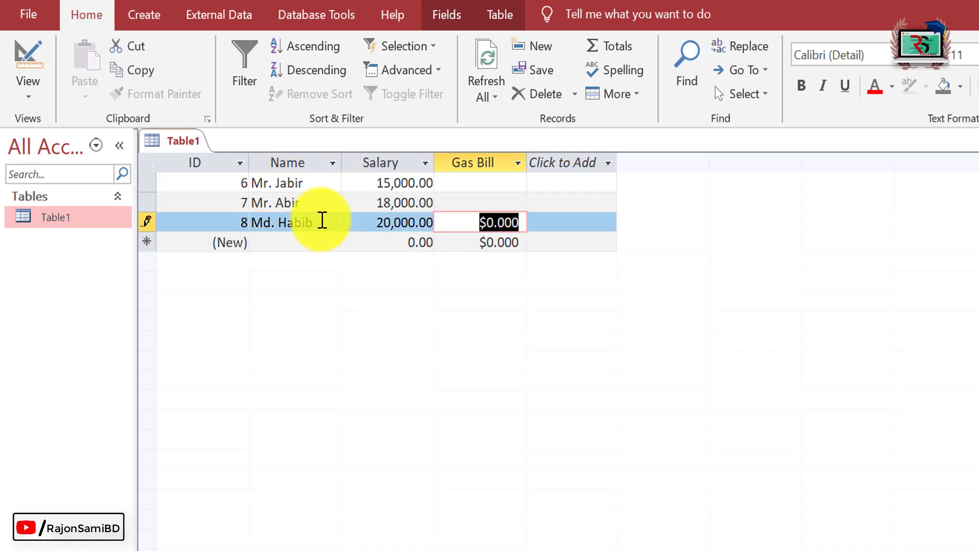
{"action": "type", "text": "45"}
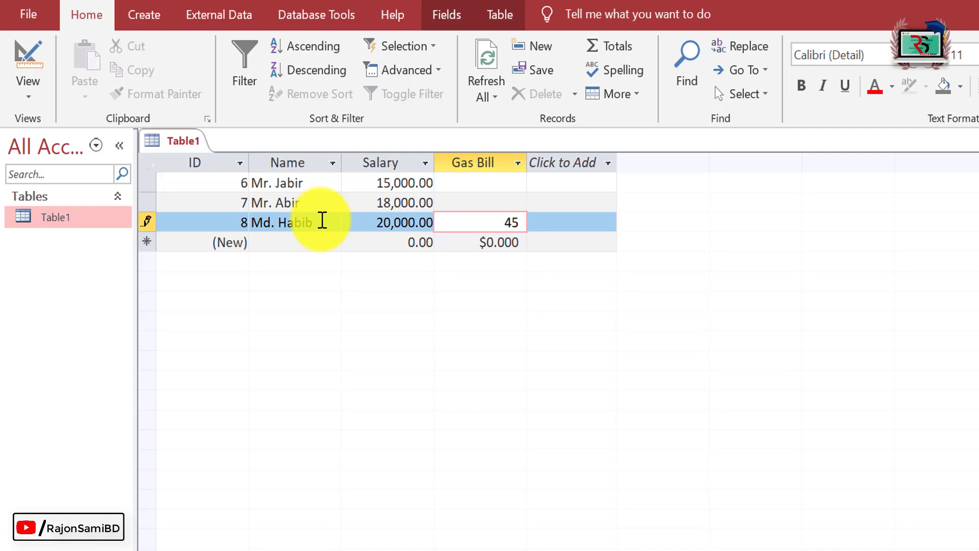
{"action": "type", "text": "0"}
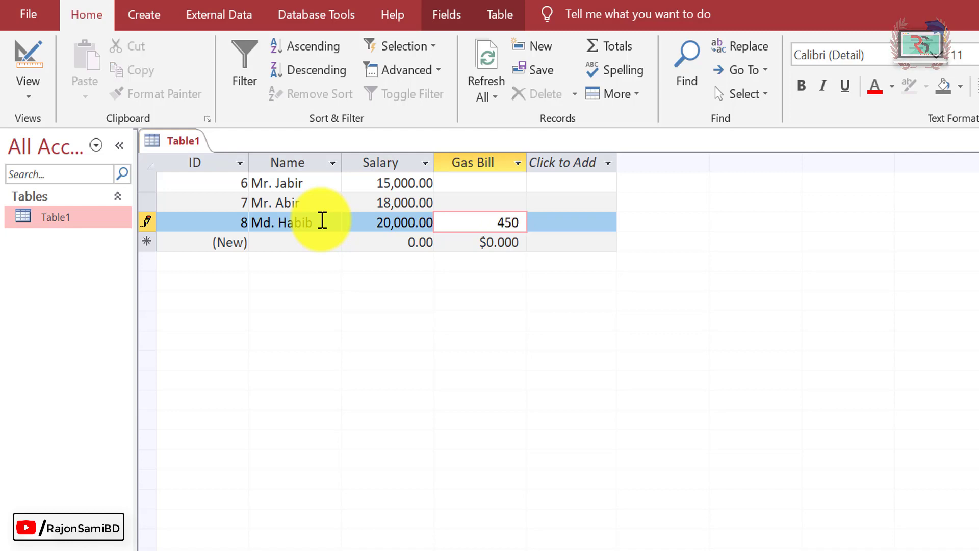
{"action": "key", "text": "Tab"}
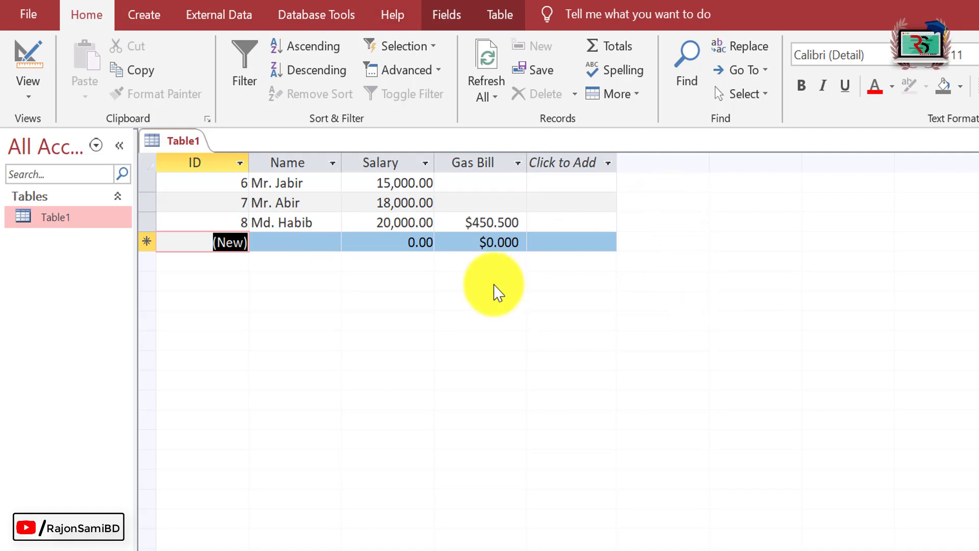
Step: Return Table1 to Design View and examine the Gas Bill field's Default Value property
{"action": "right_click", "coordinate": [98, 225]}
{"action": "left_click", "coordinate": [185, 259]}
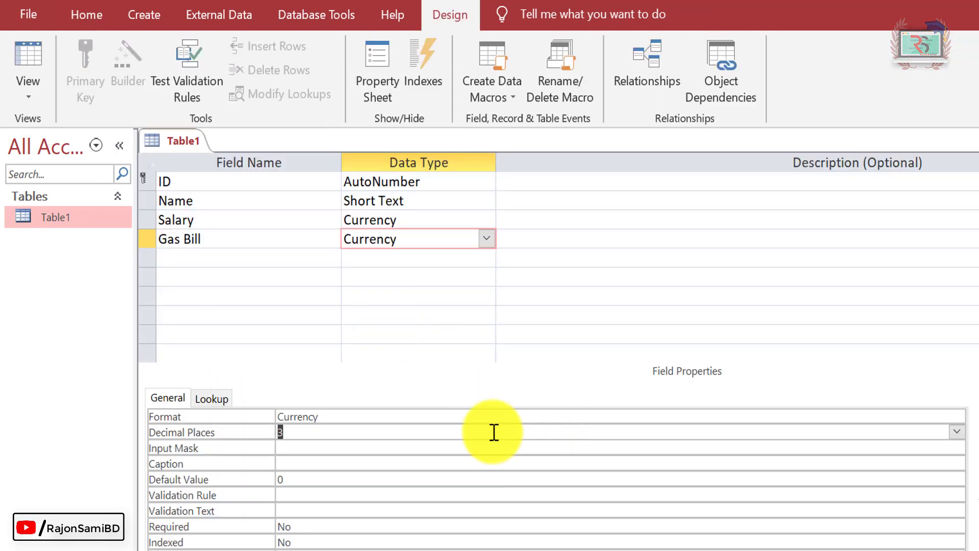
{"action": "left_click", "coordinate": [287, 478]}
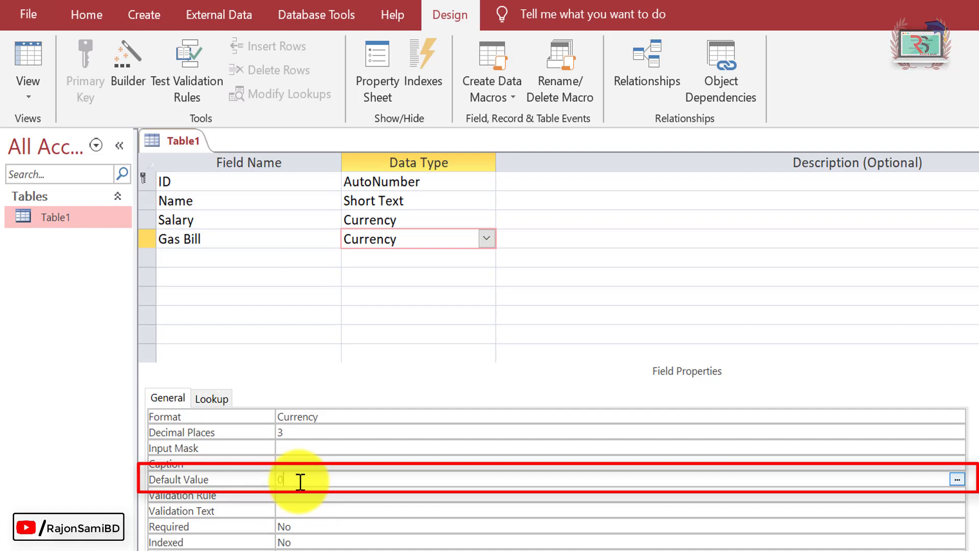
Step: Add a Course Fee field with the Currency data type below Gas Bill
{"action": "left_click", "coordinate": [268, 253]}
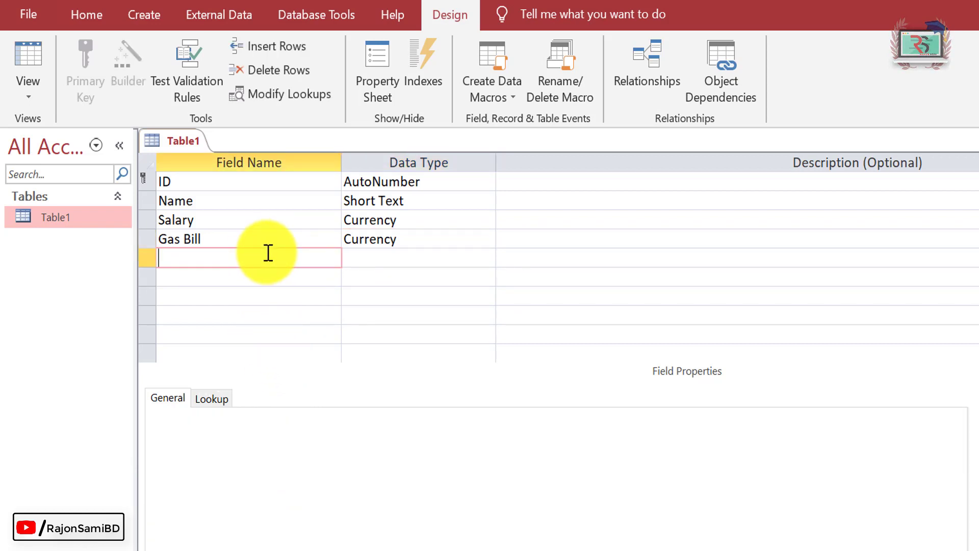
{"action": "type", "text": "Course Fee"}
{"action": "left_click", "coordinate": [376, 258]}
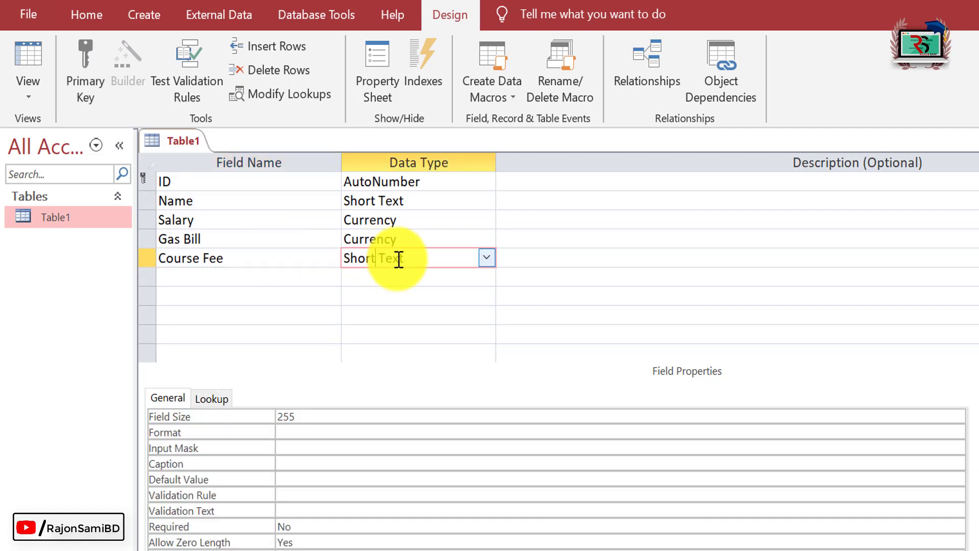
{"action": "left_click", "coordinate": [487, 257]}
{"action": "left_click", "coordinate": [431, 374]}
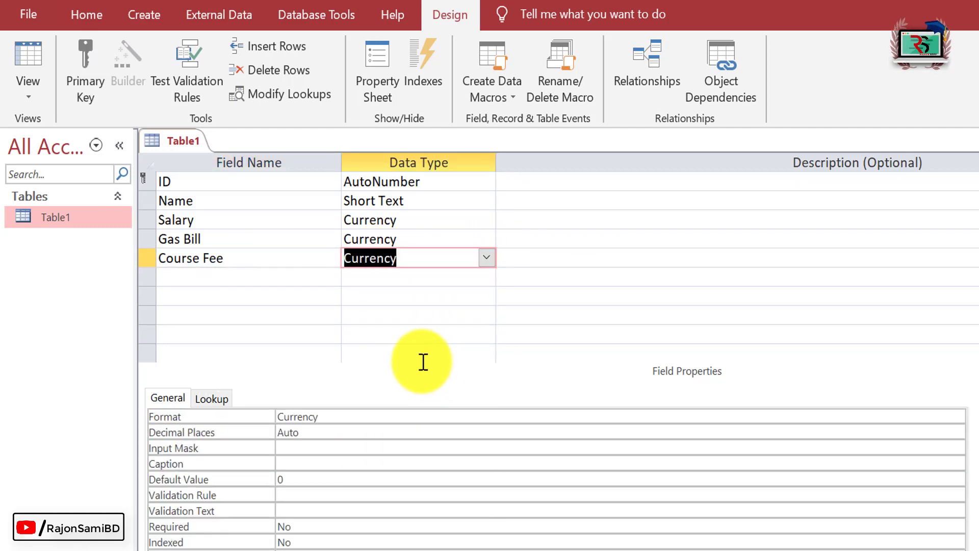
Step: Set the Course Fee field's format to General Number and its default value to 15000
{"action": "left_click", "coordinate": [874, 419]}
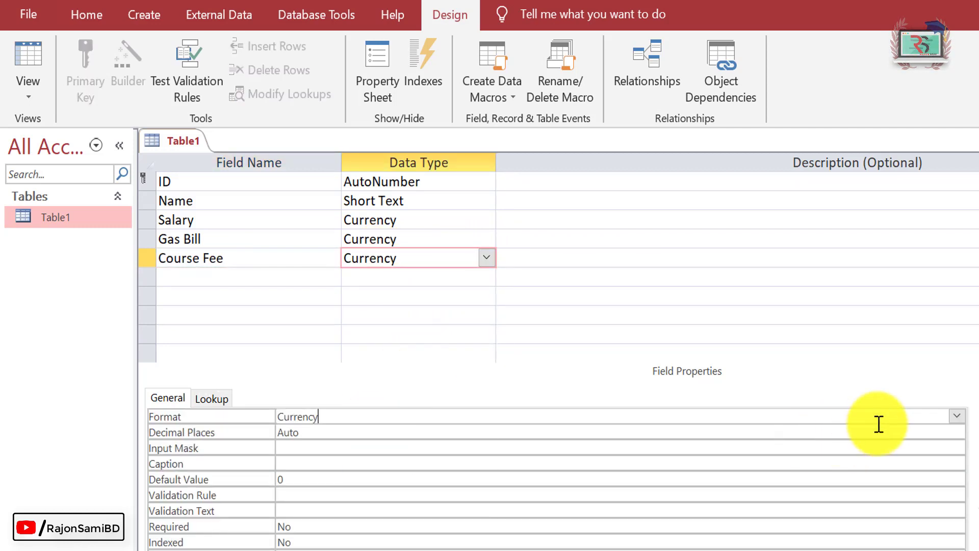
{"action": "left_click", "coordinate": [957, 416]}
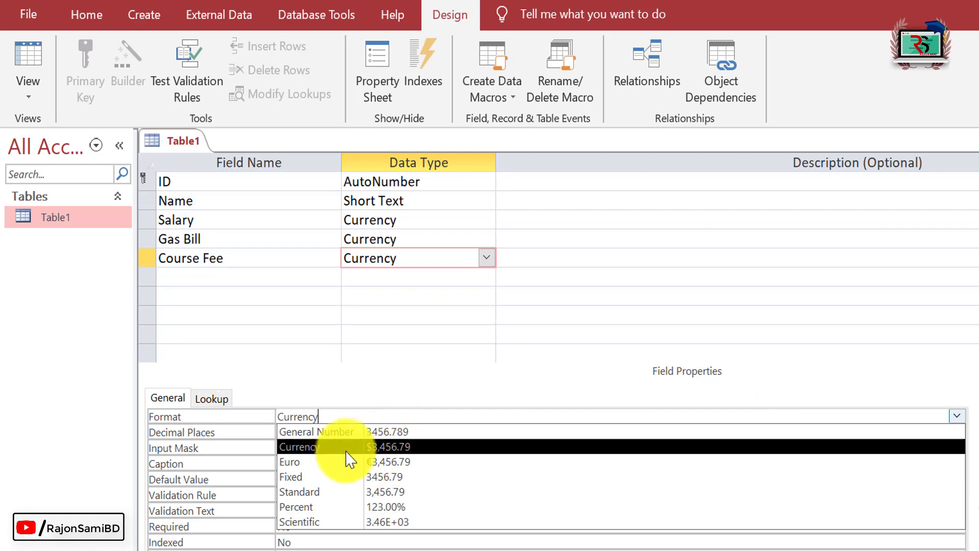
{"action": "left_click", "coordinate": [343, 431]}
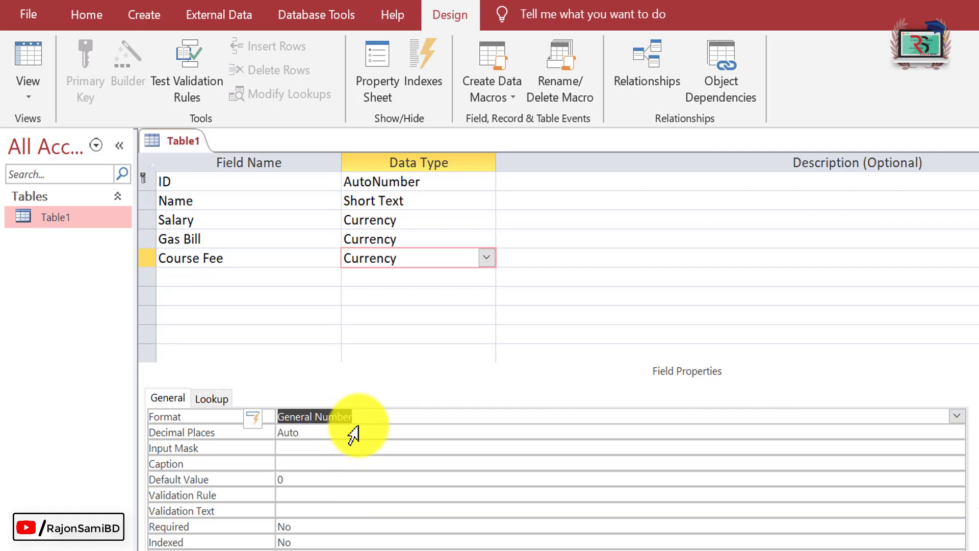
{"action": "left_click", "coordinate": [284, 475]}
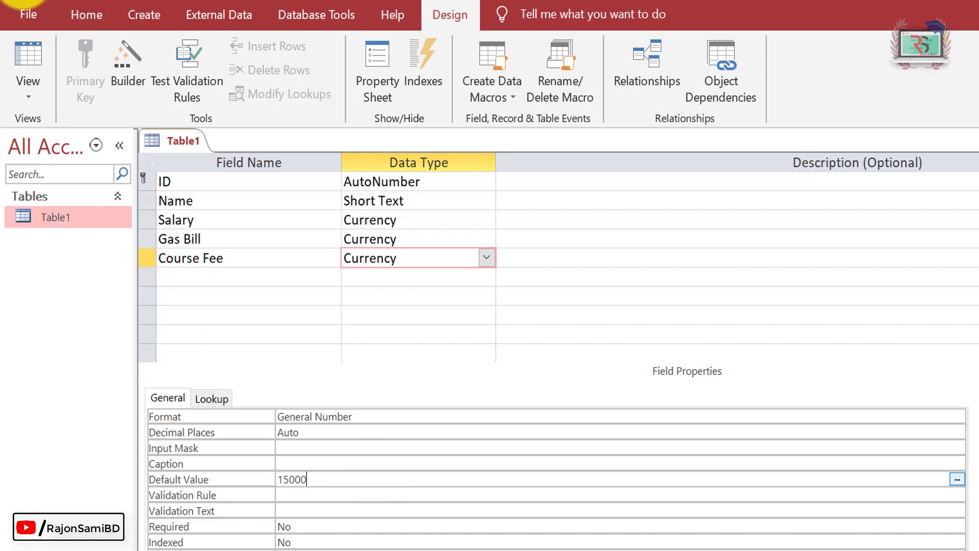
Step: Open Table1 as a datasheet and add a record with only the person's name, accepting the default amounts
{"action": "right_click", "coordinate": [77, 218]}
{"action": "left_click", "coordinate": [136, 247]}
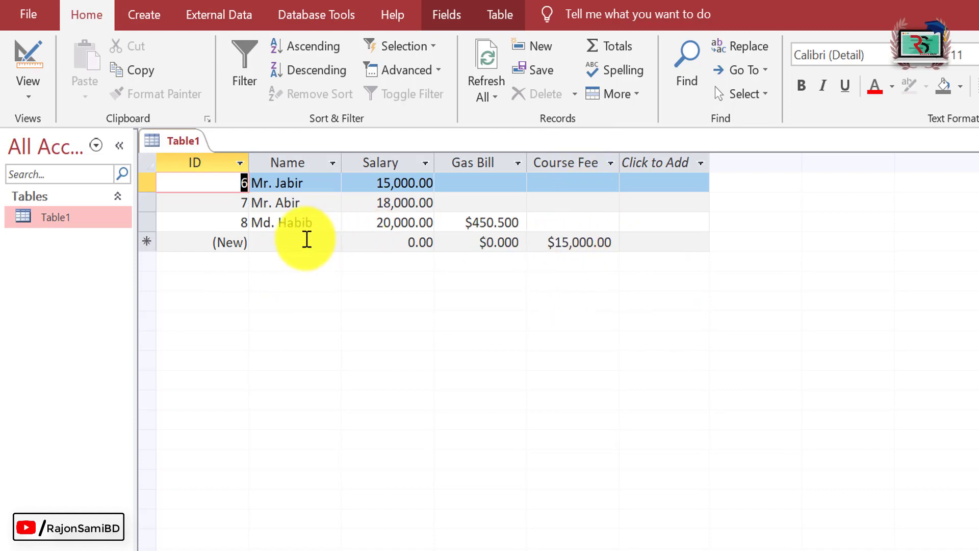
{"action": "left_click", "coordinate": [305, 240]}
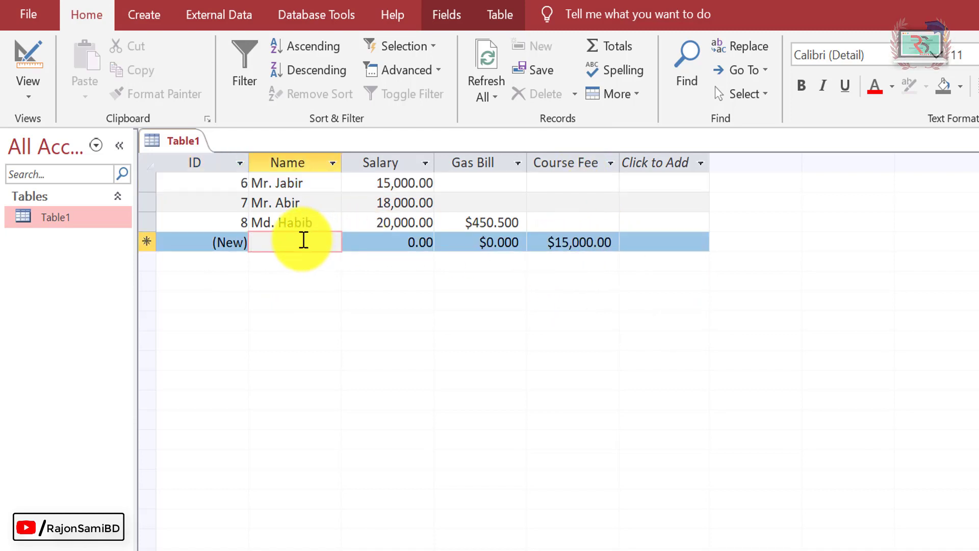
{"action": "type", "text": "Mr. Tuhin"}
{"action": "key", "text": "Tab"}
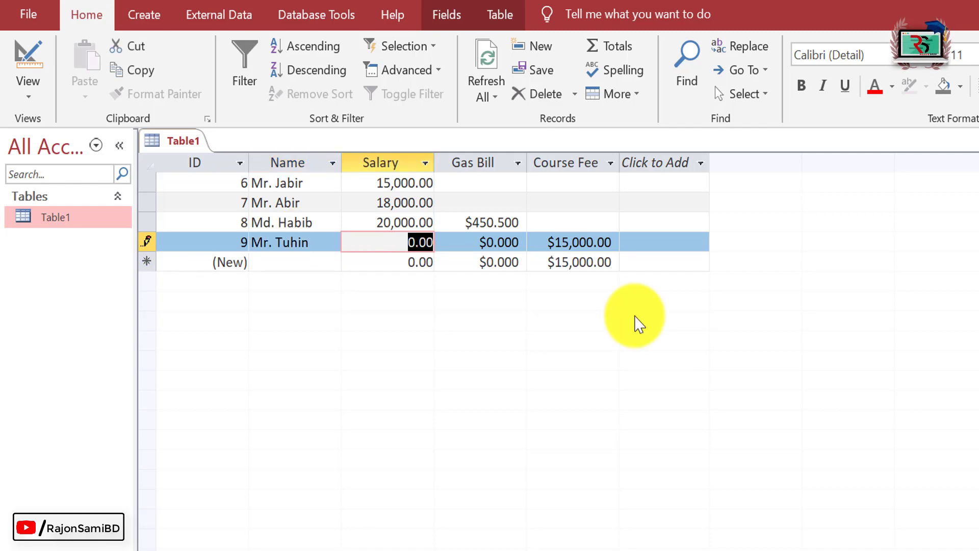
{"action": "key", "text": "Tab"}
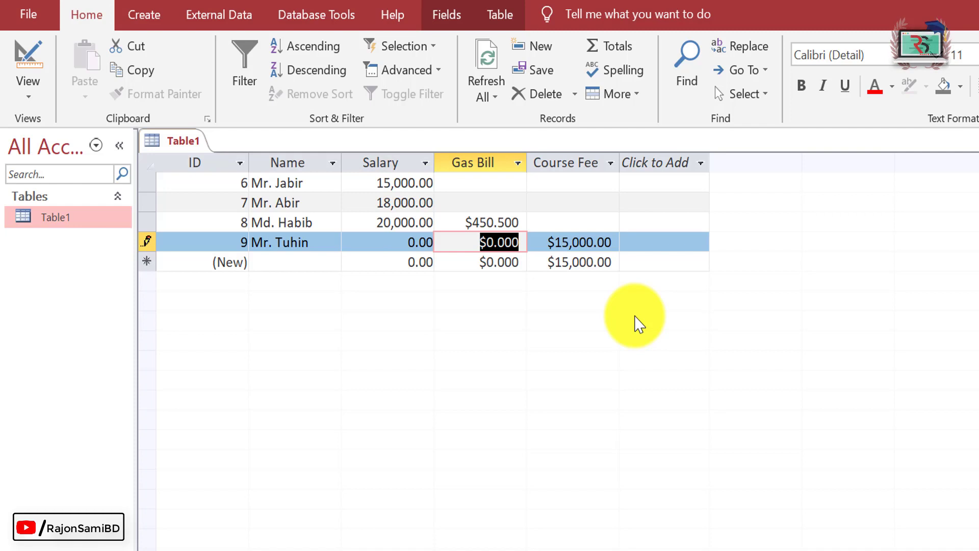
{"action": "key", "text": "Tab"}
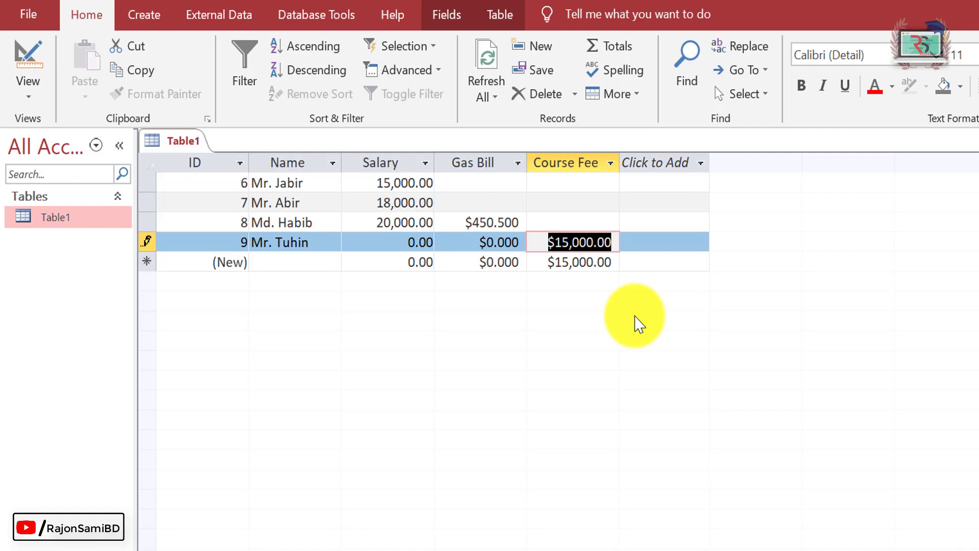
{"action": "key", "text": "Tab"}
Step: Add another record with the person's name and replace its default Course Fee with 18000
{"action": "key", "text": "Tab"}
{"action": "type", "text": "Mr. Anwar"}
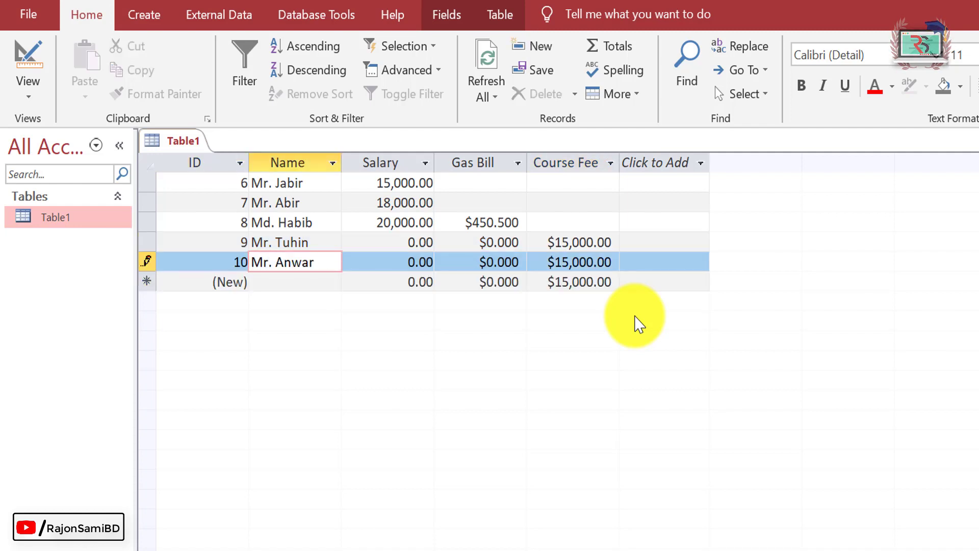
{"action": "key", "text": "Tab"}
{"action": "key", "text": "Tab"}
{"action": "key", "text": "Tab"}
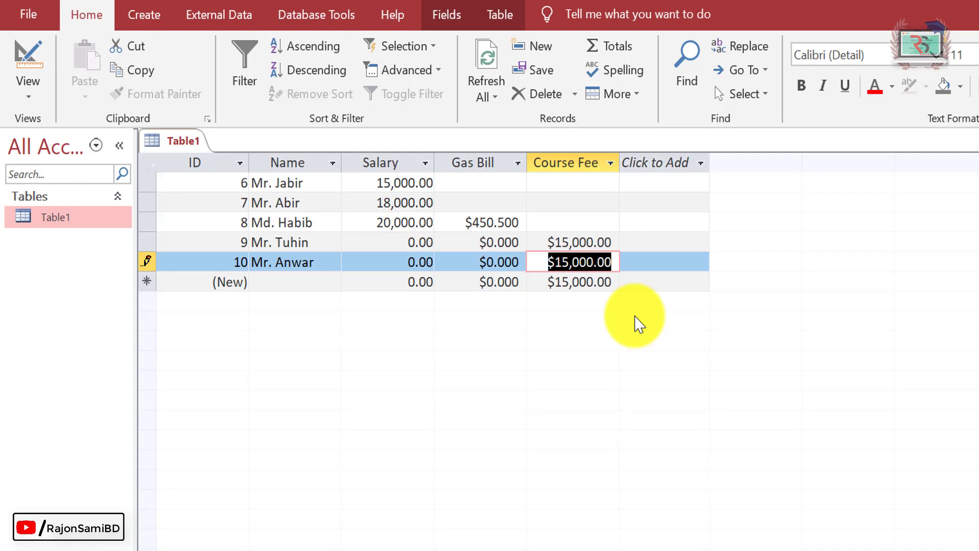
{"action": "type", "text": "18000"}
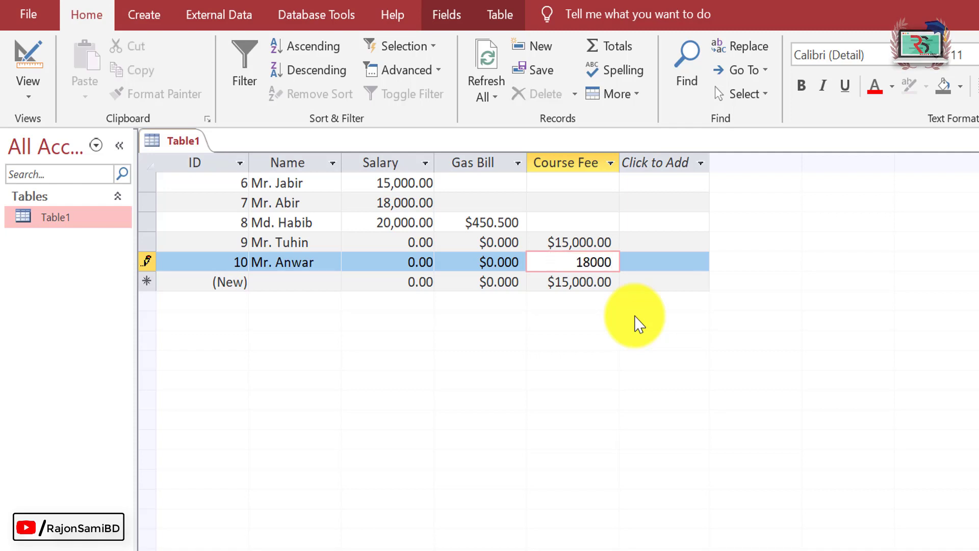
{"action": "key", "text": "Tab"}
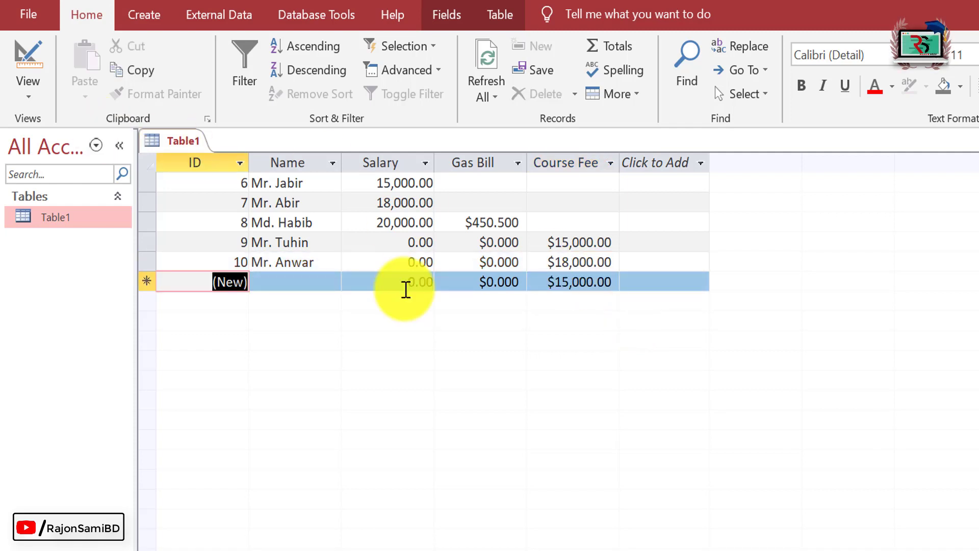
Step: Return Table1 to Design View and change the Course Fee field's format to General Number
{"action": "right_click", "coordinate": [130, 218]}
{"action": "left_click", "coordinate": [176, 259]}
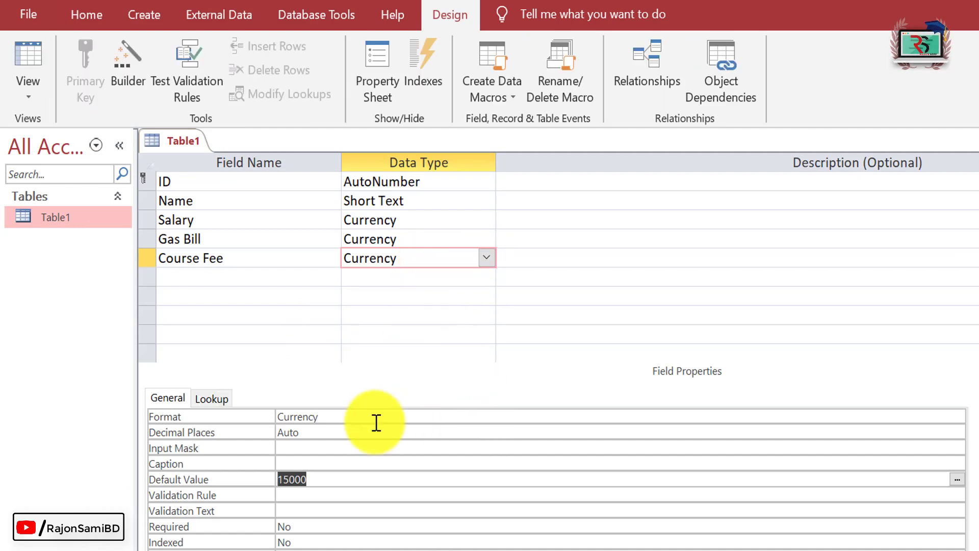
{"action": "left_click", "coordinate": [449, 422]}
{"action": "left_click", "coordinate": [957, 416]}
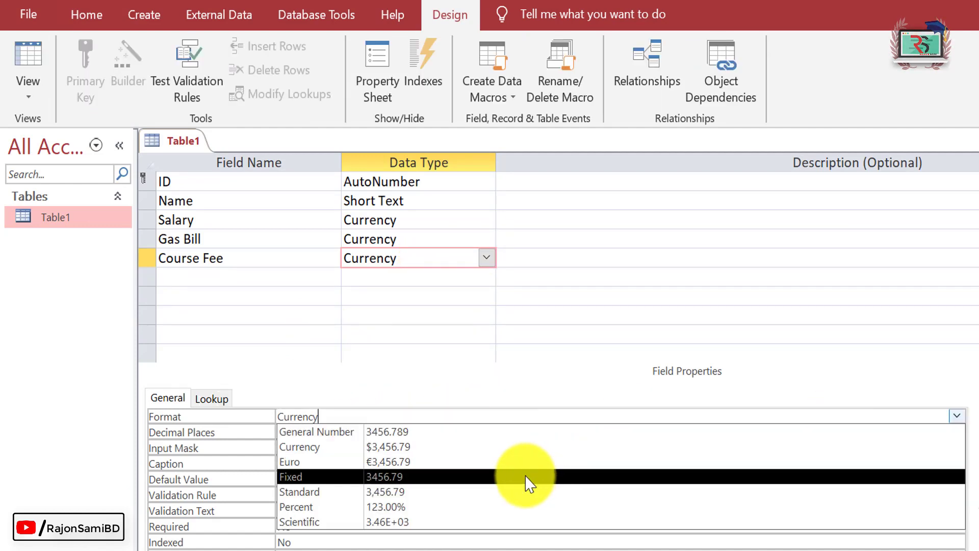
{"action": "left_click", "coordinate": [351, 432]}
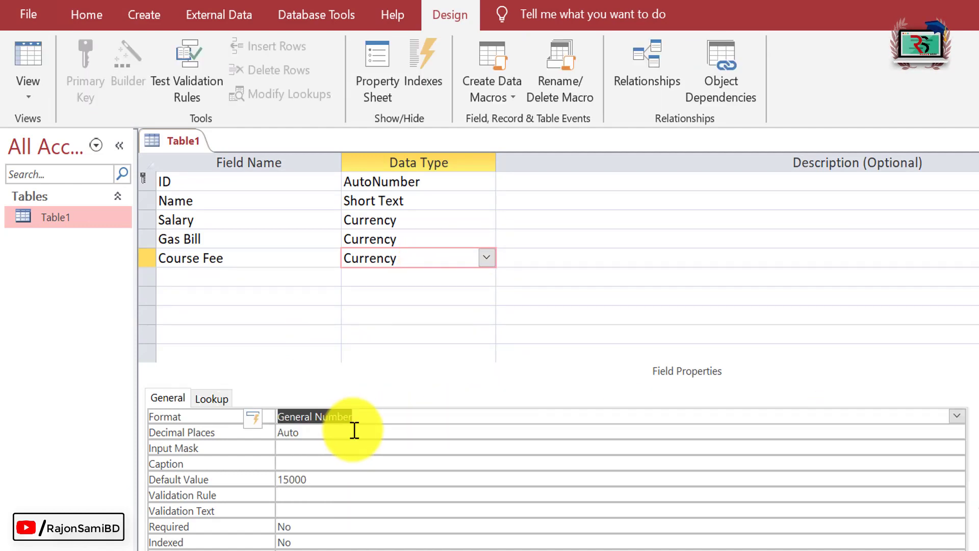
Step: Open Table1 as a datasheet, saving the design, to check how the Course Fee amounts display
{"action": "right_click", "coordinate": [98, 223]}
{"action": "left_click", "coordinate": [155, 236]}
{"action": "left_click", "coordinate": [590, 386]}
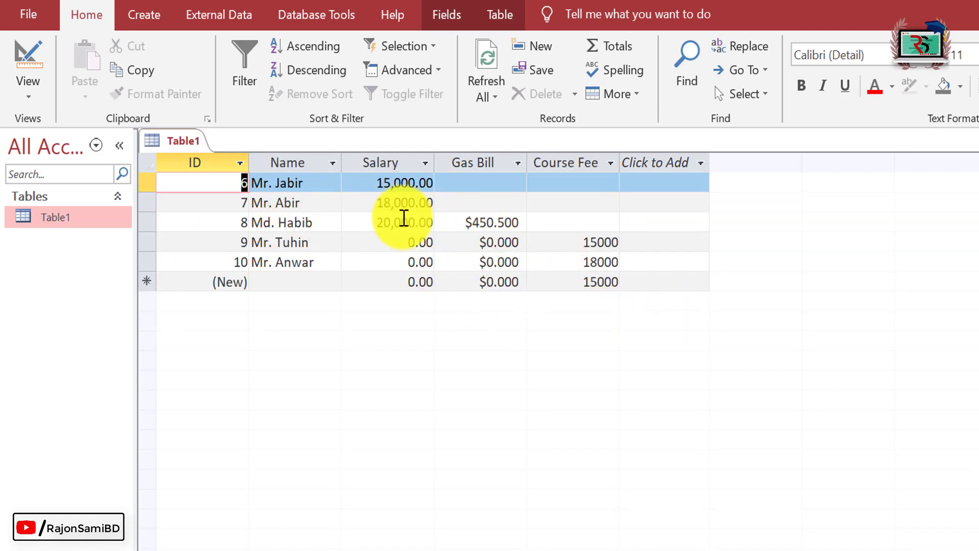
Step: Return Table1 to Design View and set the Salary field's default value to 20000
{"action": "right_click", "coordinate": [89, 217]}
{"action": "left_click", "coordinate": [181, 257]}
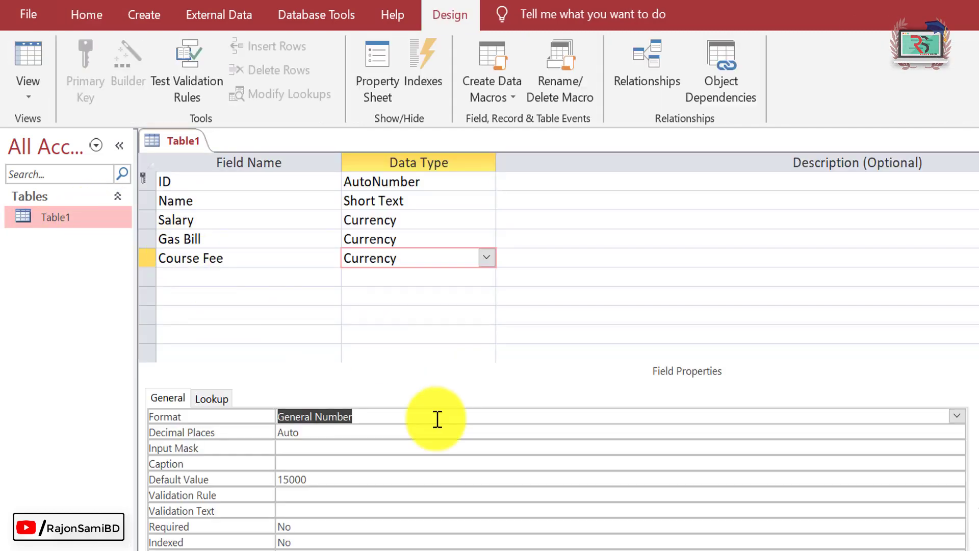
{"action": "left_click", "coordinate": [409, 218]}
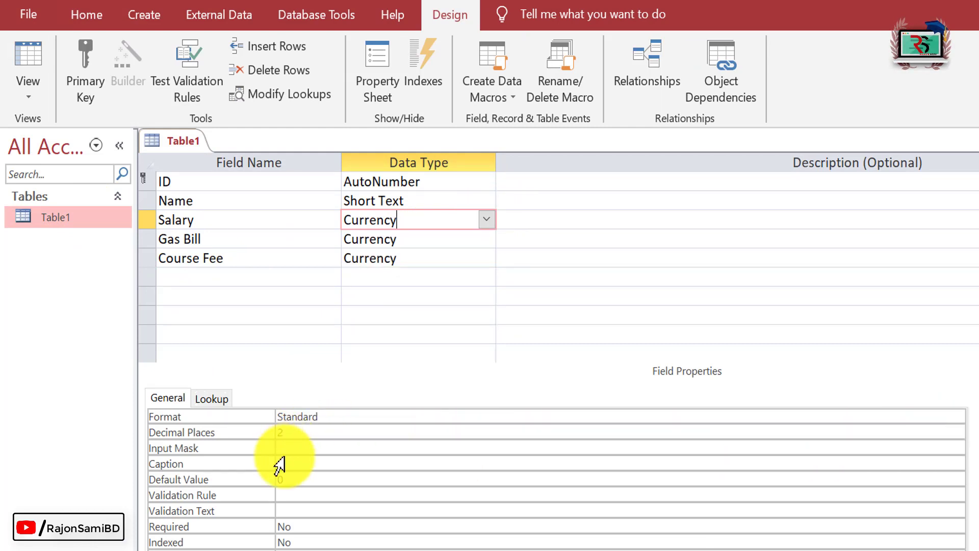
{"action": "left_click", "coordinate": [276, 477]}
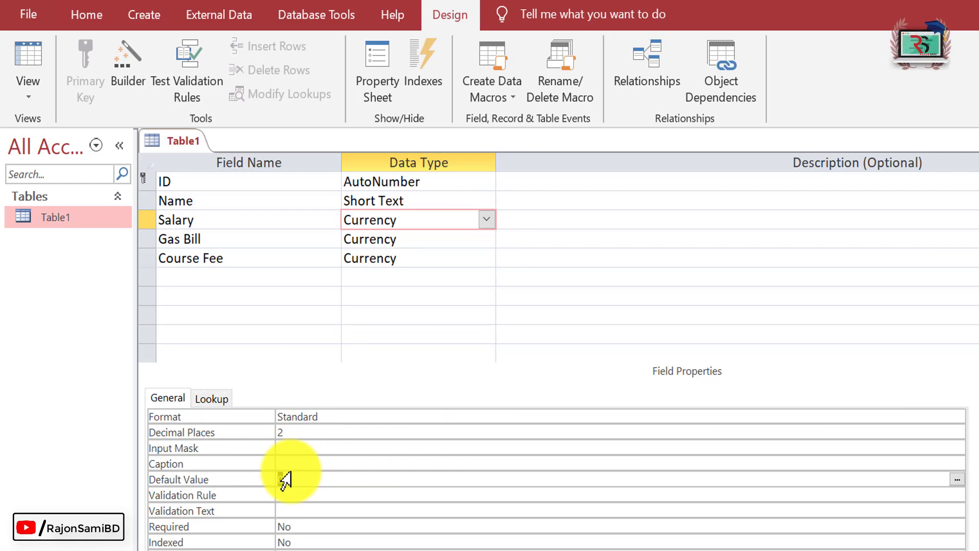
{"action": "type", "text": "20000"}
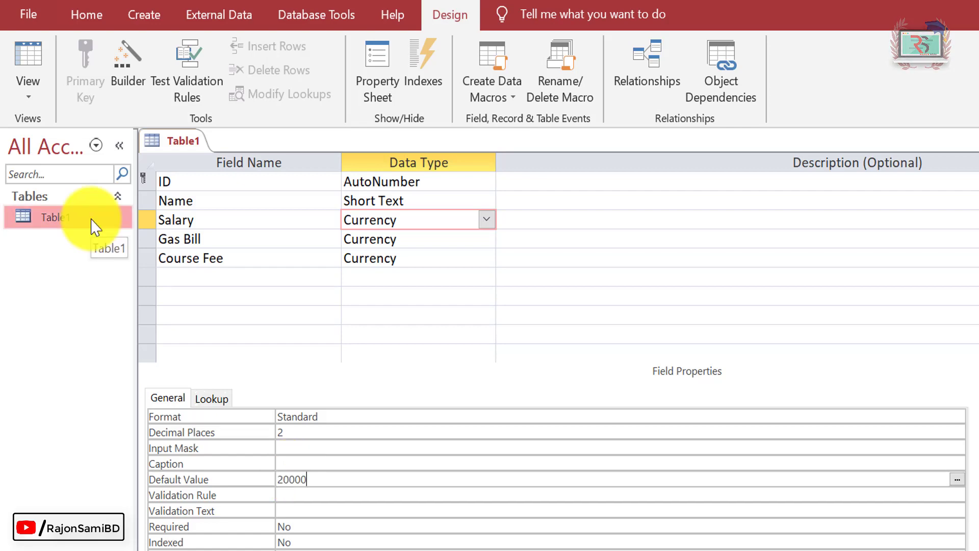
Step: Open Table1 as a datasheet, saving the design, and check the default Salary in the new record
{"action": "right_click", "coordinate": [92, 223]}
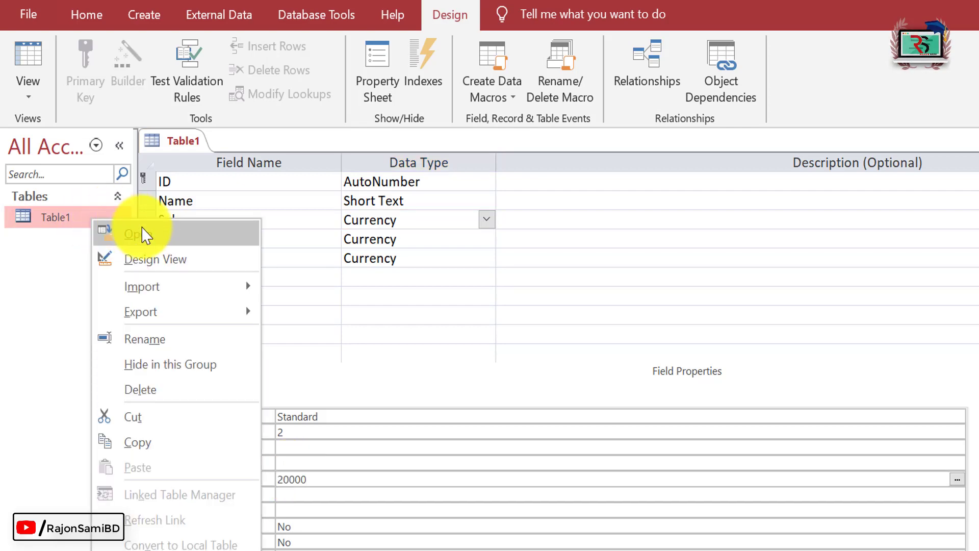
{"action": "left_click", "coordinate": [151, 235]}
{"action": "left_click", "coordinate": [586, 385]}
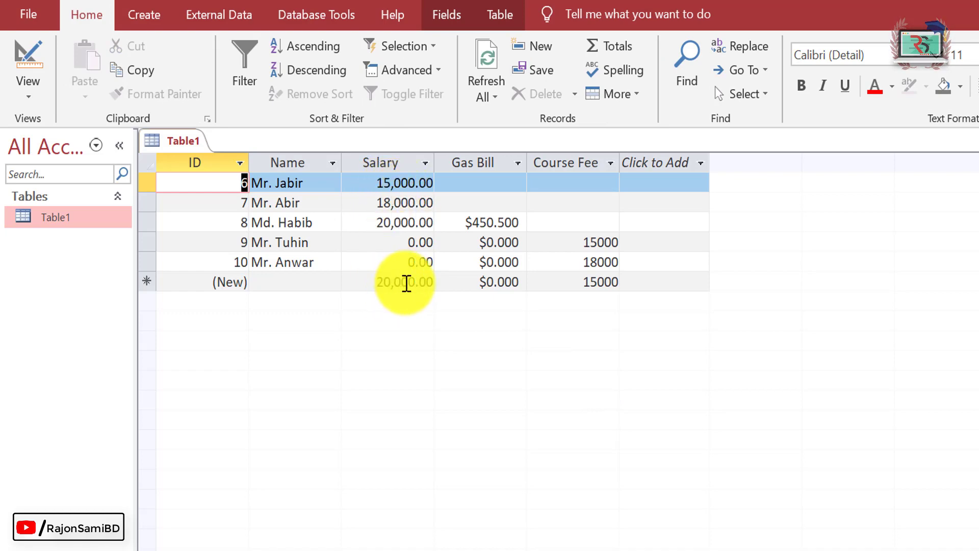
{"action": "left_click", "coordinate": [406, 282]}
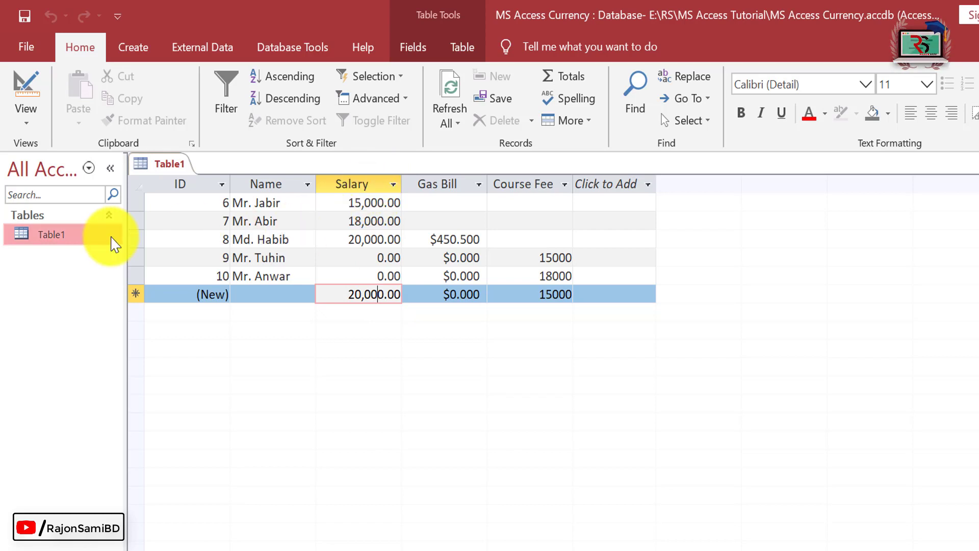
Step: Return Table1 to Design View and review the format options available for the Course Fee field
{"action": "right_click", "coordinate": [96, 240]}
{"action": "left_click", "coordinate": [179, 270]}
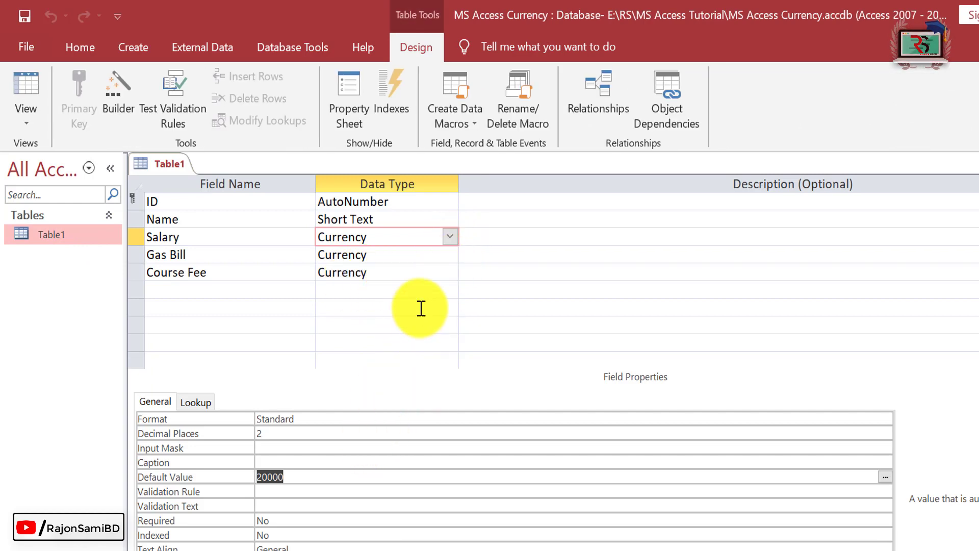
{"action": "left_click", "coordinate": [885, 419]}
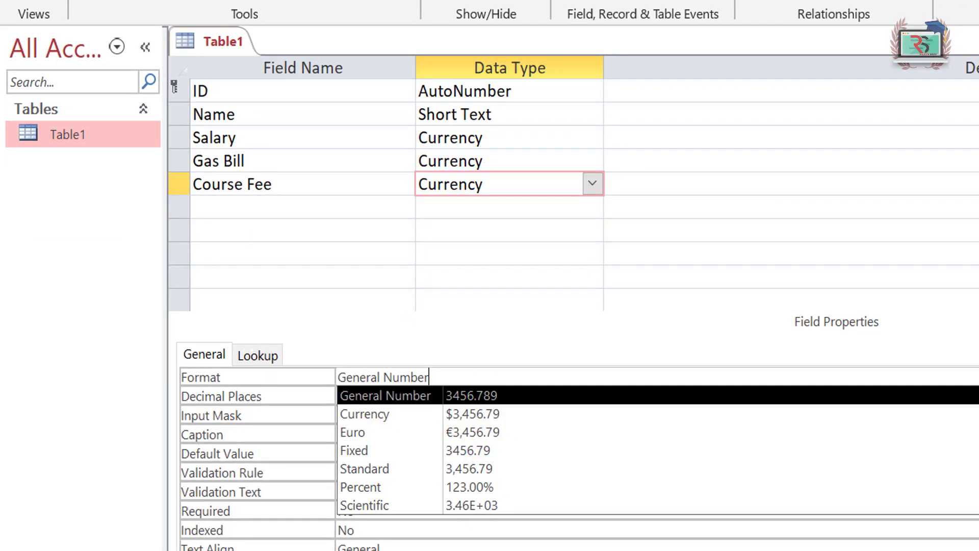
{"action": "left_click", "coordinate": [534, 240]}
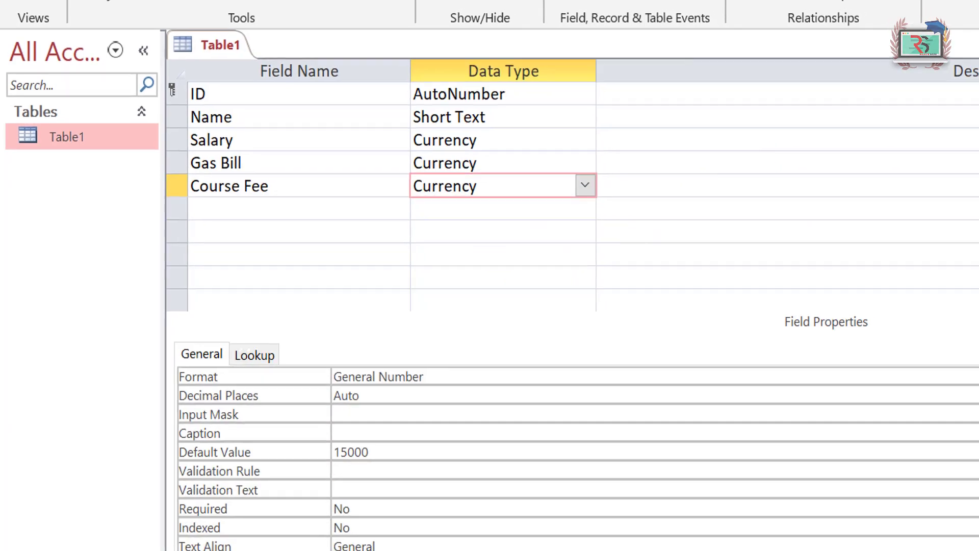
Step: Close Access and search Windows for Control Panel to open it
{"action": "left_click", "coordinate": [962, 10]}
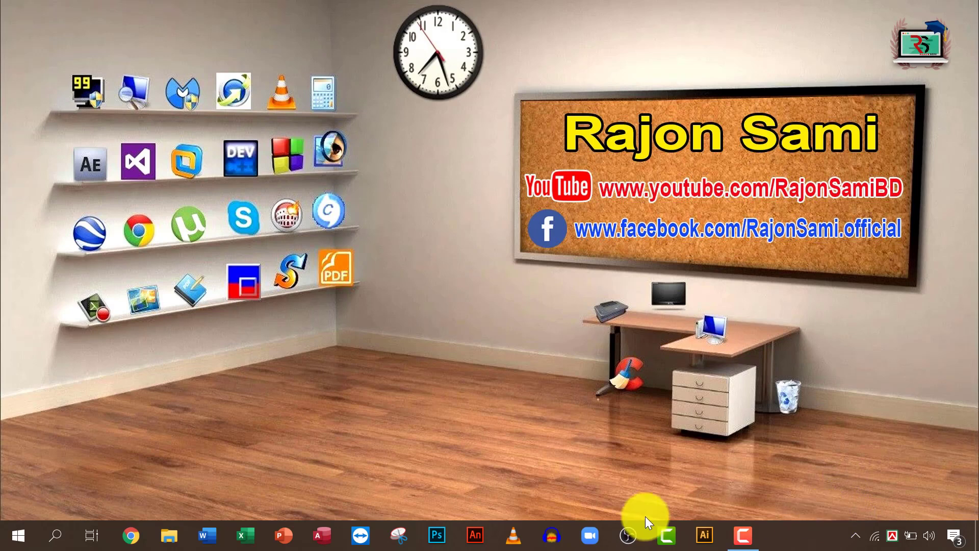
{"action": "left_click", "coordinate": [16, 541]}
{"action": "left_click", "coordinate": [913, 371]}
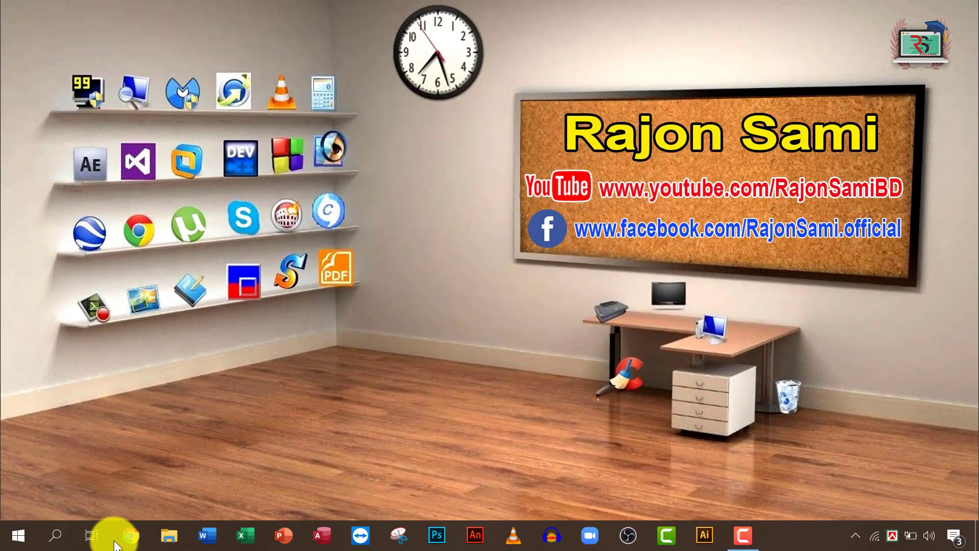
{"action": "left_click", "coordinate": [54, 534]}
{"action": "type", "text": "cont"}
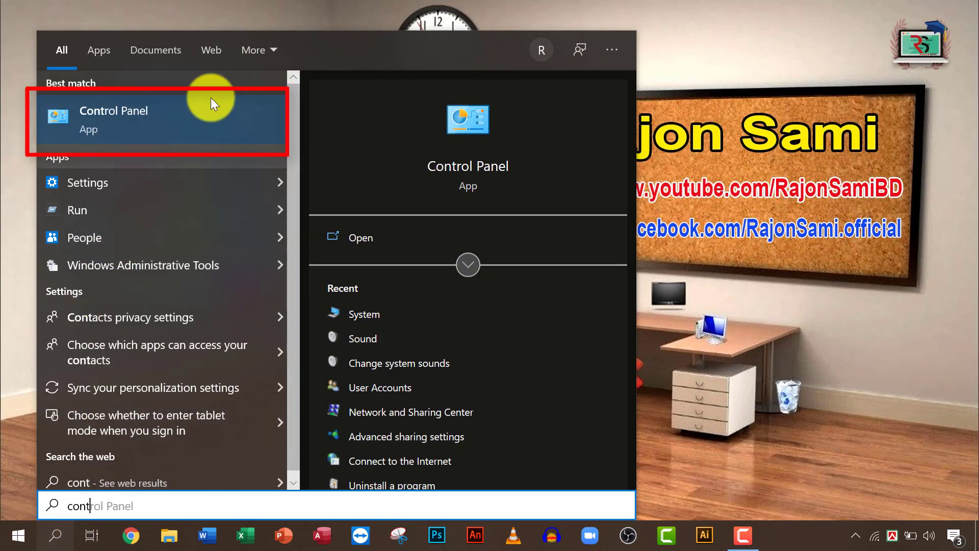
{"action": "left_click", "coordinate": [174, 120]}
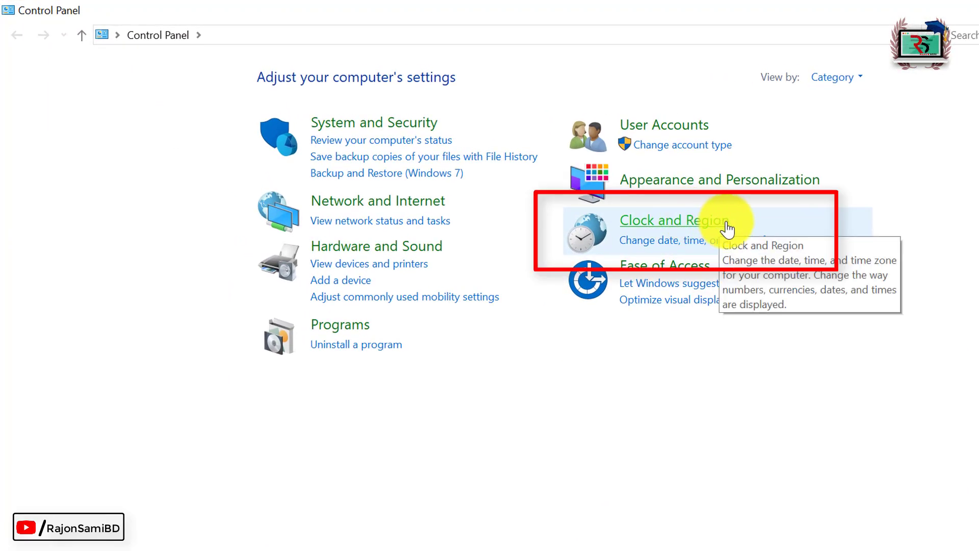
Step: Open the currency settings for customizing the Windows regional format, under Clock and Region
{"action": "left_click", "coordinate": [693, 226]}
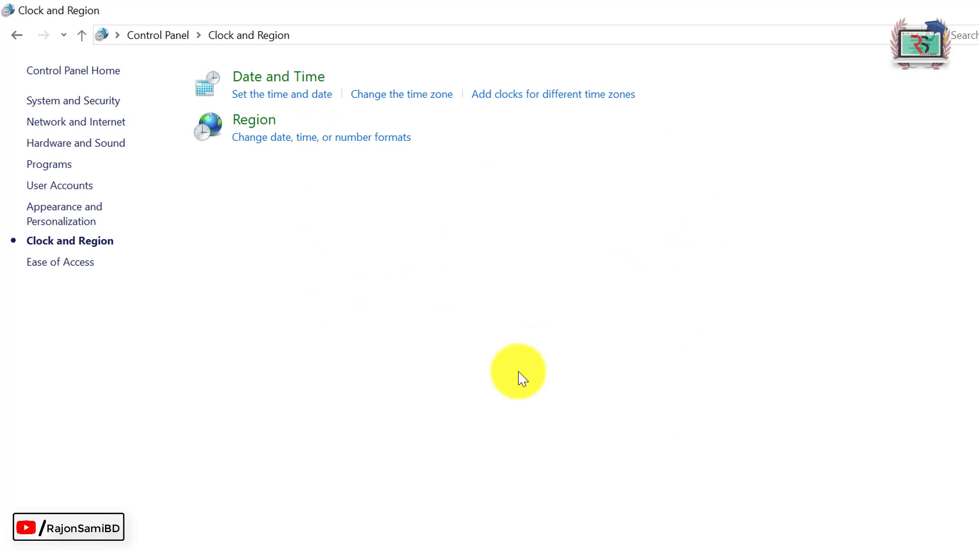
{"action": "left_click", "coordinate": [263, 128]}
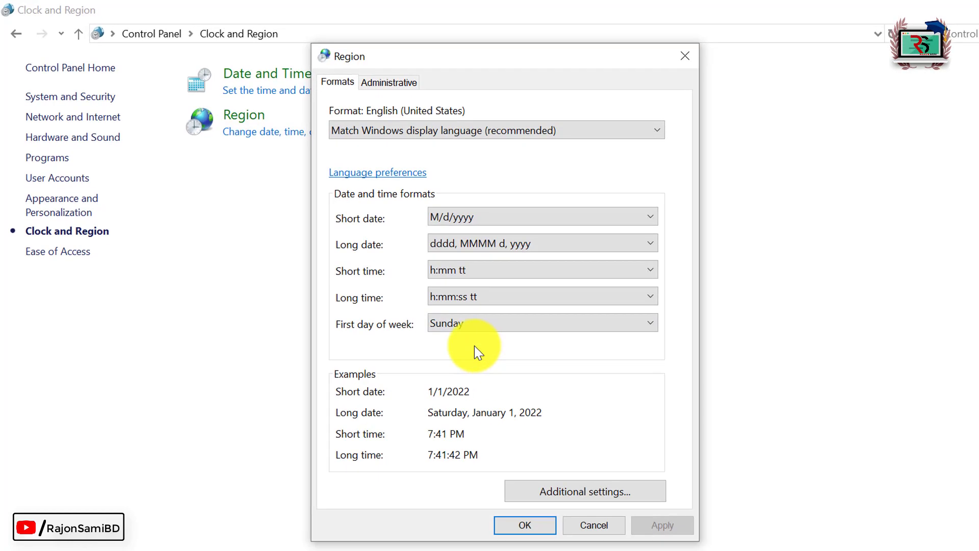
{"action": "left_click", "coordinate": [571, 493]}
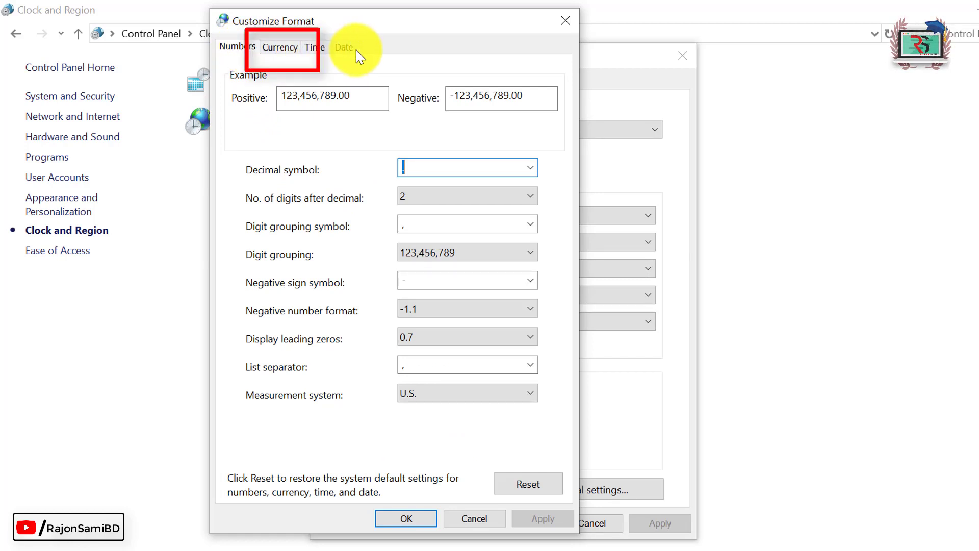
{"action": "left_click", "coordinate": [278, 51]}
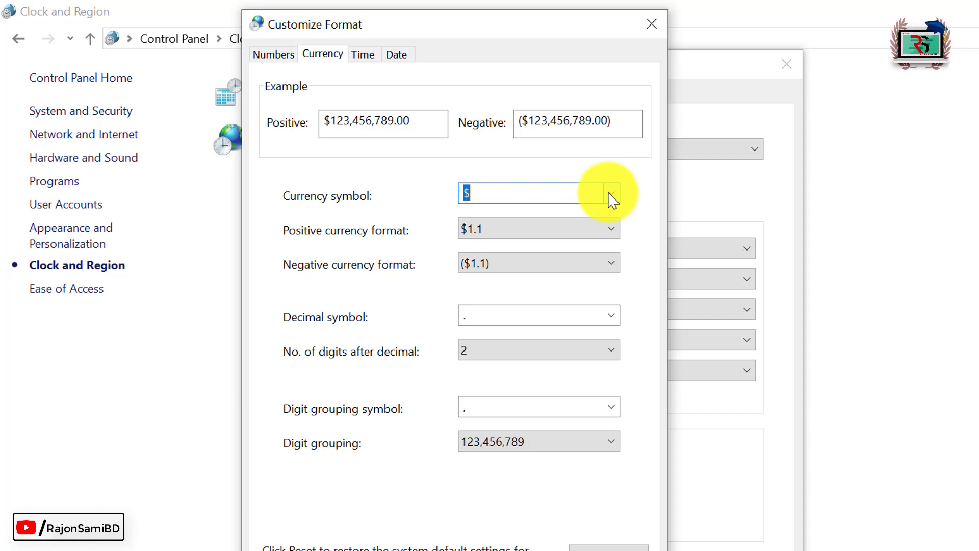
Step: Look at the listed currency symbols and try Tk, Taka and Tk. as the custom currency symbol
{"action": "left_click", "coordinate": [611, 196]}
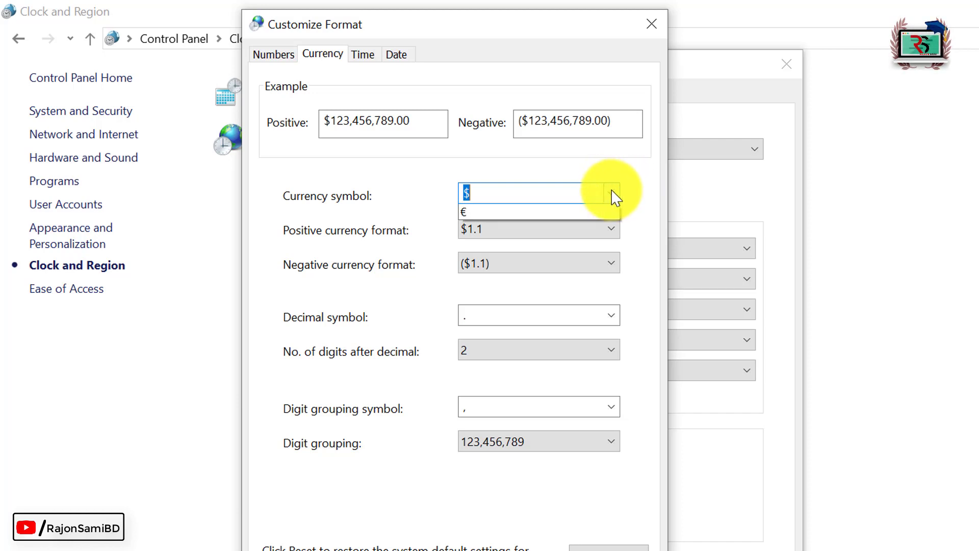
{"action": "left_click", "coordinate": [413, 173]}
{"action": "key", "text": "BackSpace"}
{"action": "type", "text": "Tk"}
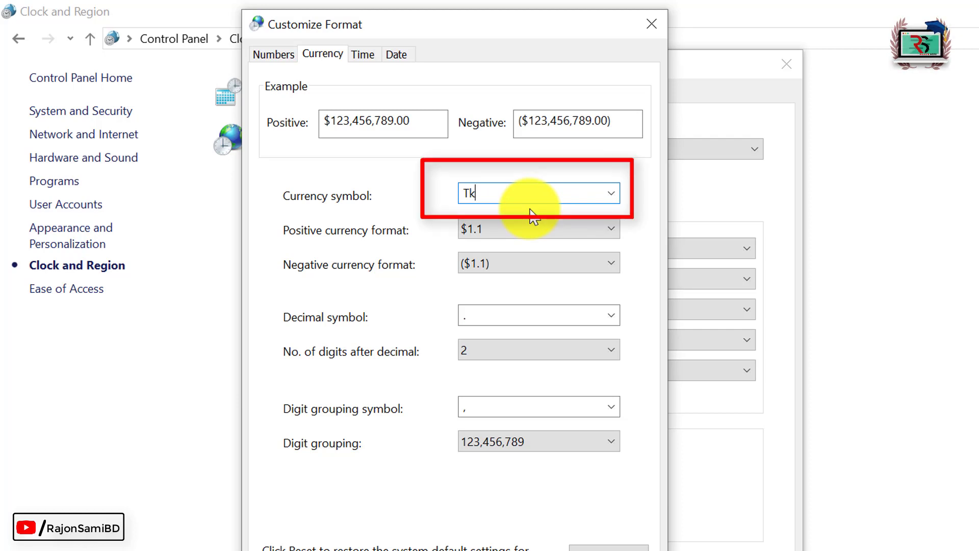
{"action": "key", "text": "BackSpace"}
{"action": "type", "text": "aka"}
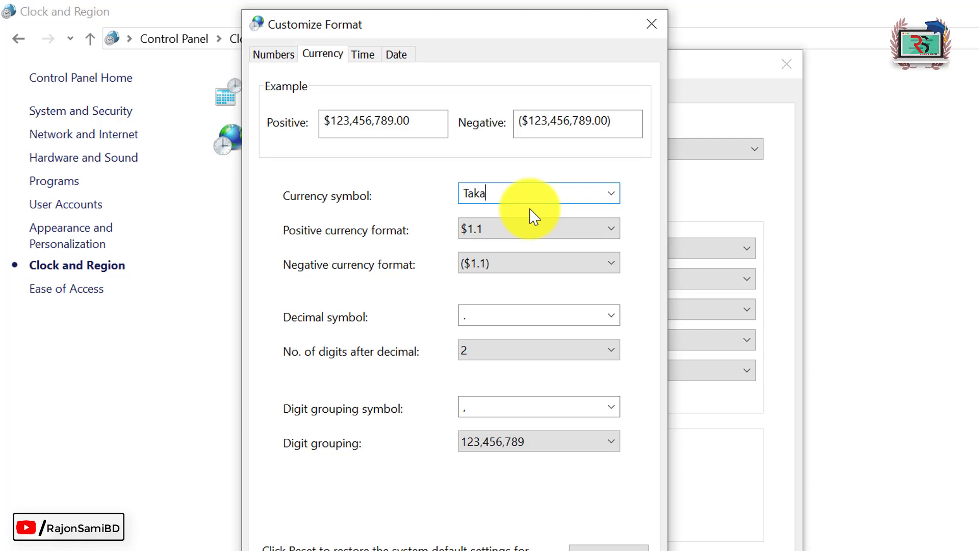
{"action": "key", "text": "BackSpace"}
{"action": "key", "text": "BackSpace"}
{"action": "key", "text": "BackSpace"}
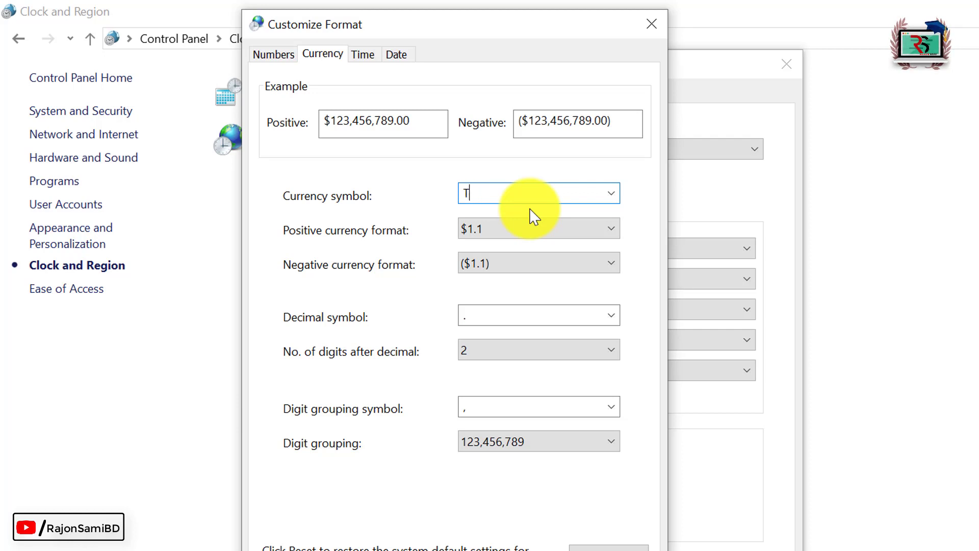
{"action": "type", "text": "k."}
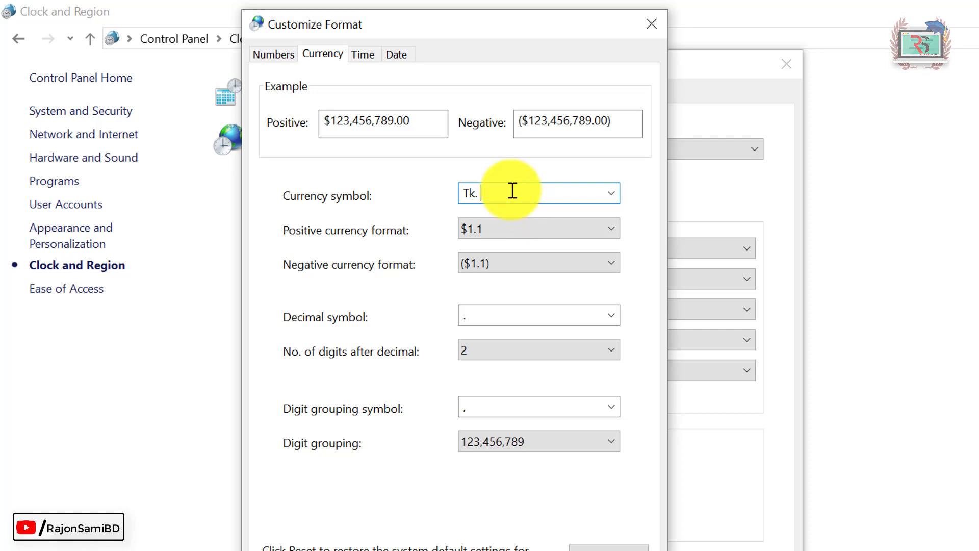
Step: Clear the currency symbol and try $ and ৳ in its place
{"action": "left_click_drag", "start_coordinate": [486, 192], "coordinate": [361, 177]}
{"action": "key", "text": "BackSpace"}
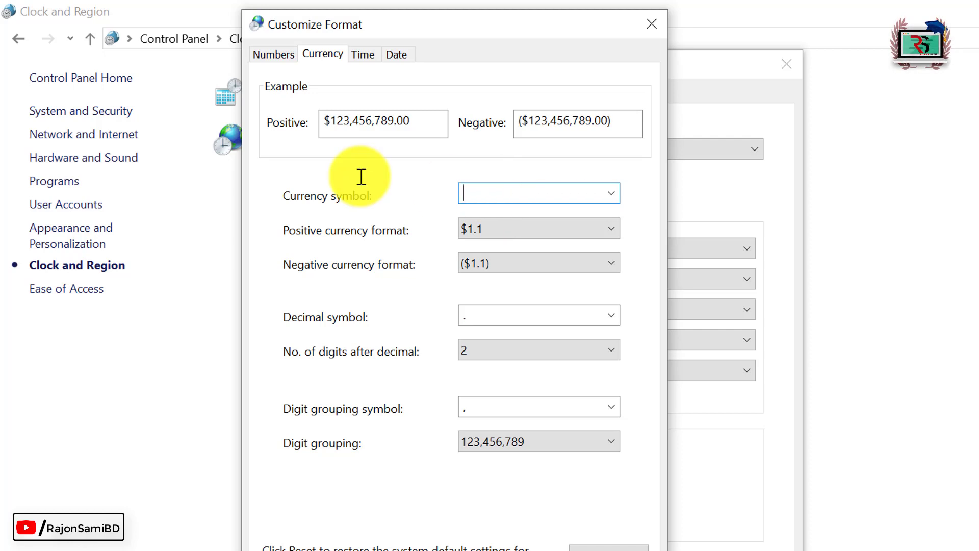
{"action": "type", "text": "$"}
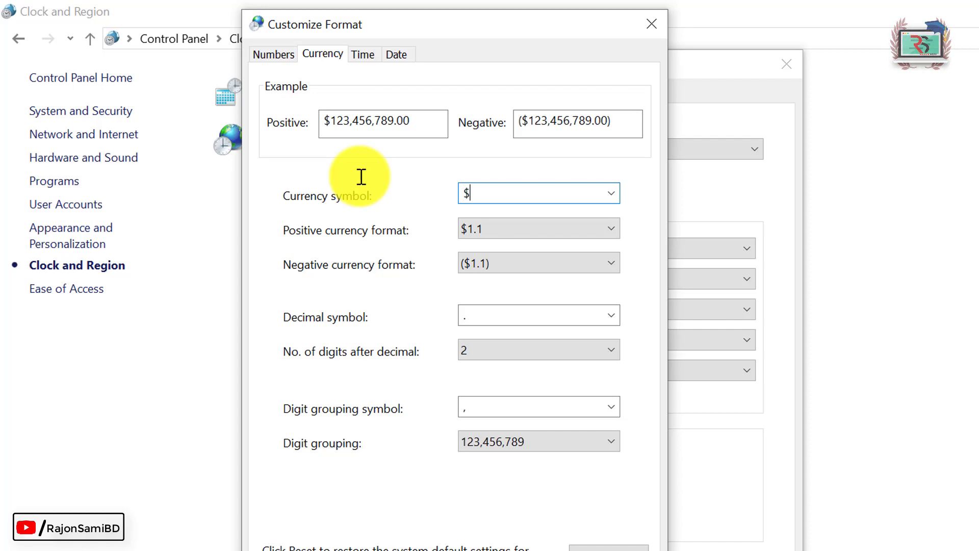
{"action": "key", "text": "BackSpace"}
{"action": "type", "text": "৳"}
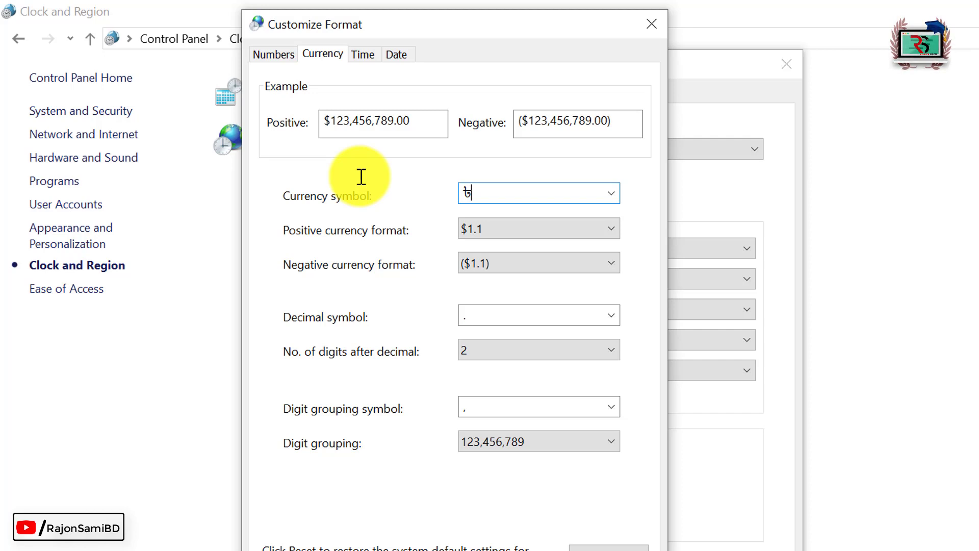
{"action": "key", "text": "BackSpace"}
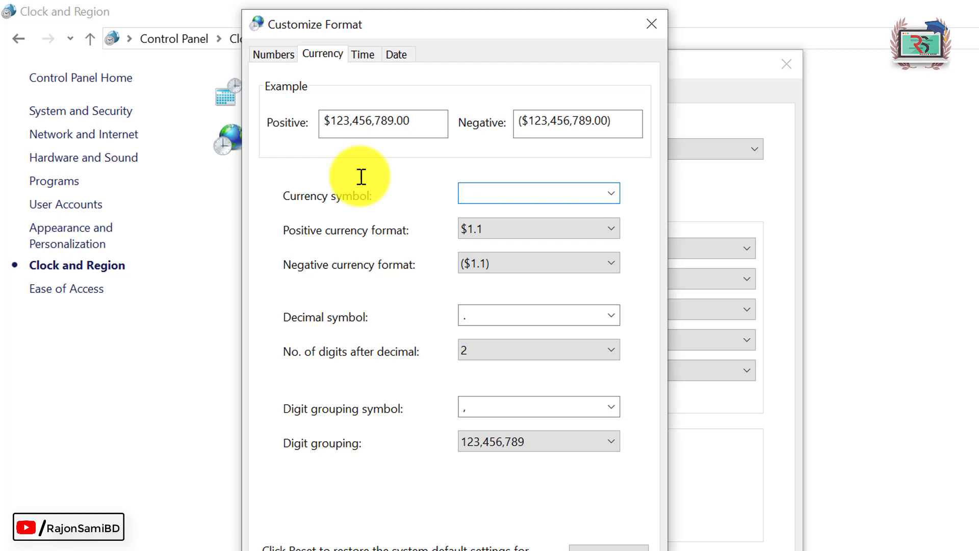
Step: Set the currency symbol to Tk. and review the decimal symbol and digits-after-decimal options without changing them
{"action": "type", "text": "Tk."}
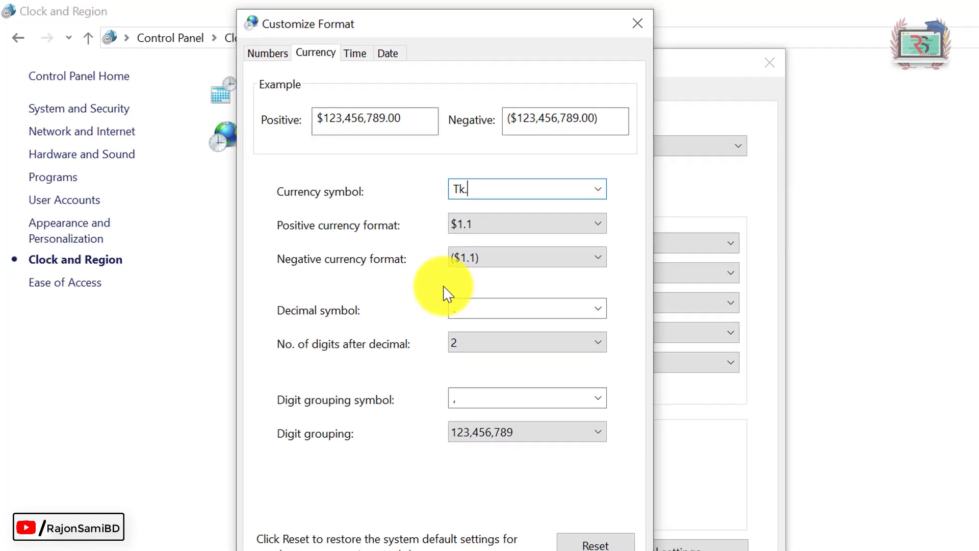
{"action": "left_click", "coordinate": [597, 310]}
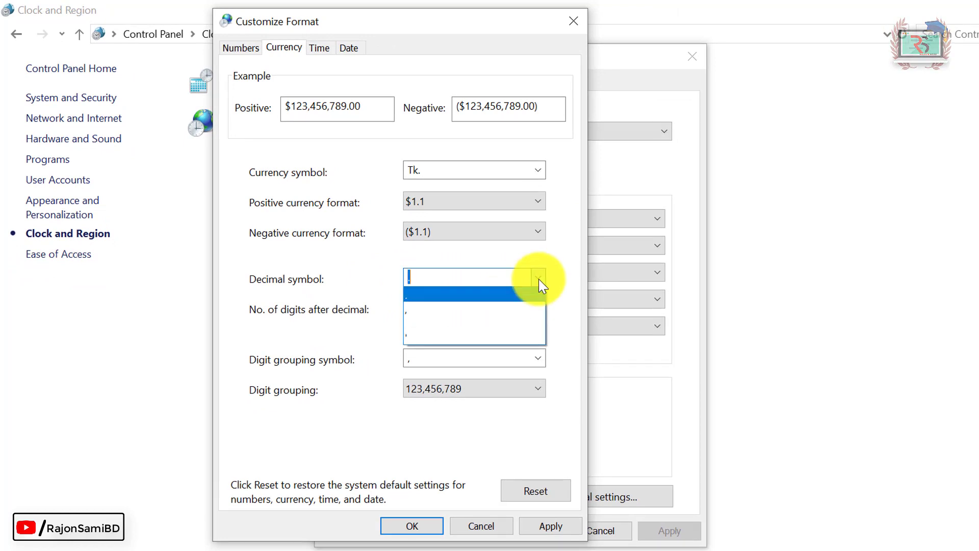
{"action": "left_click", "coordinate": [518, 281]}
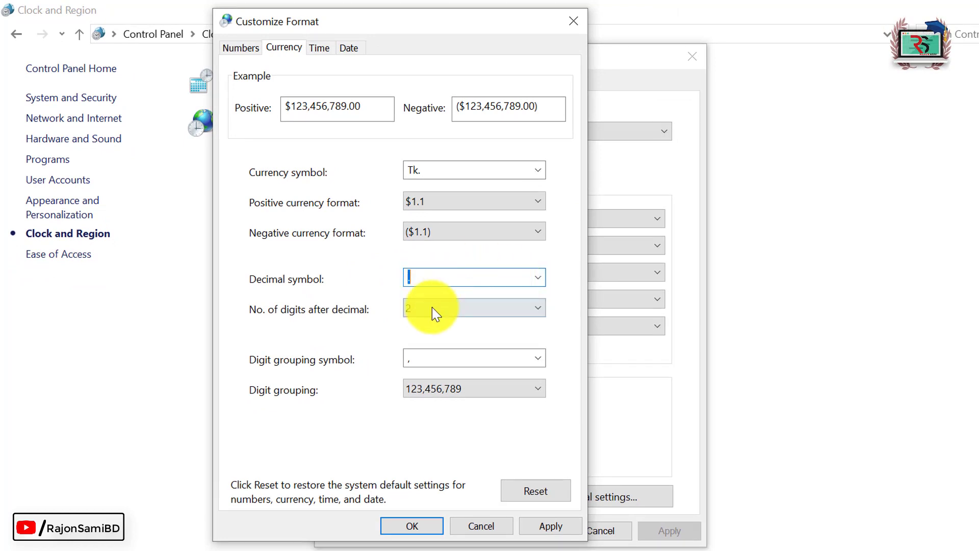
{"action": "left_click", "coordinate": [451, 307]}
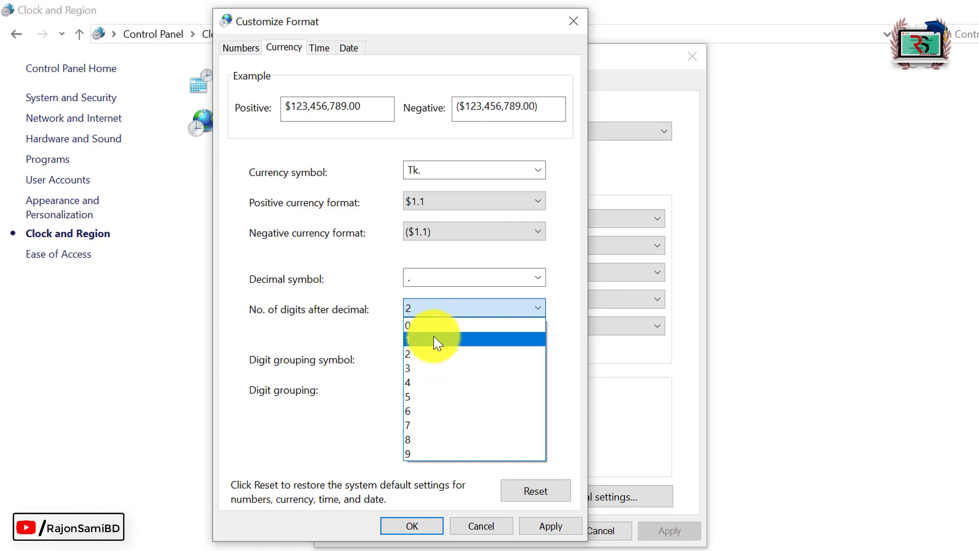
{"action": "left_click", "coordinate": [356, 258]}
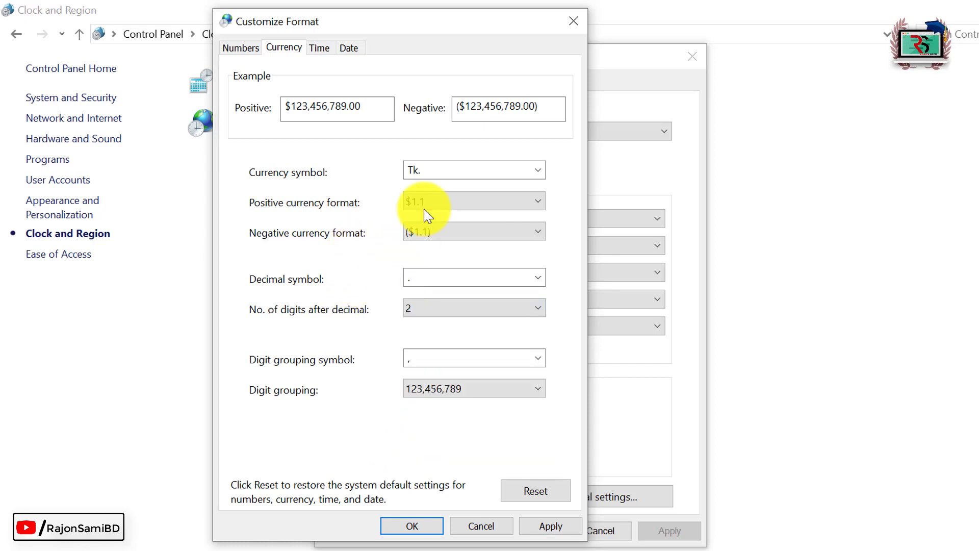
{"action": "left_click", "coordinate": [432, 167]}
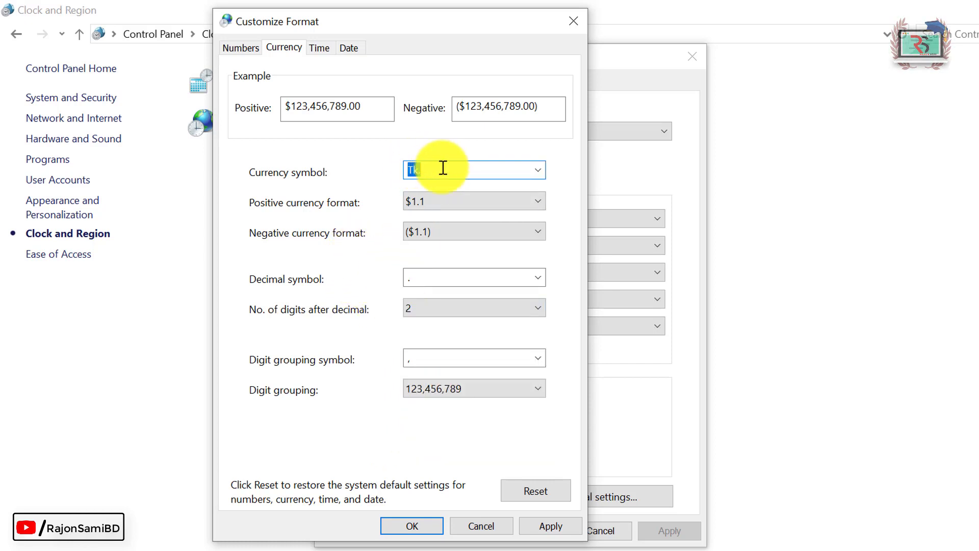
Step: Apply the customized currency format and confirm the Region settings
{"action": "left_click", "coordinate": [560, 525]}
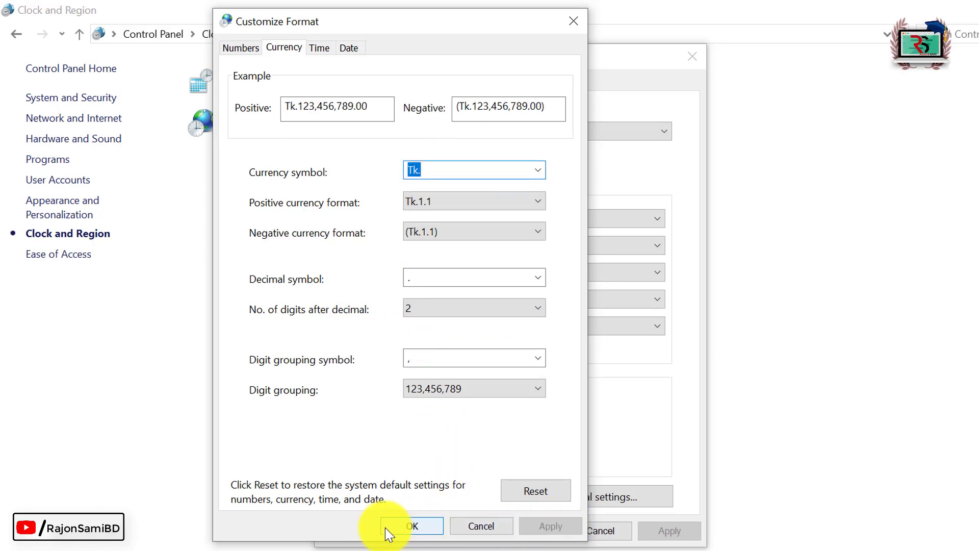
{"action": "left_click", "coordinate": [399, 527]}
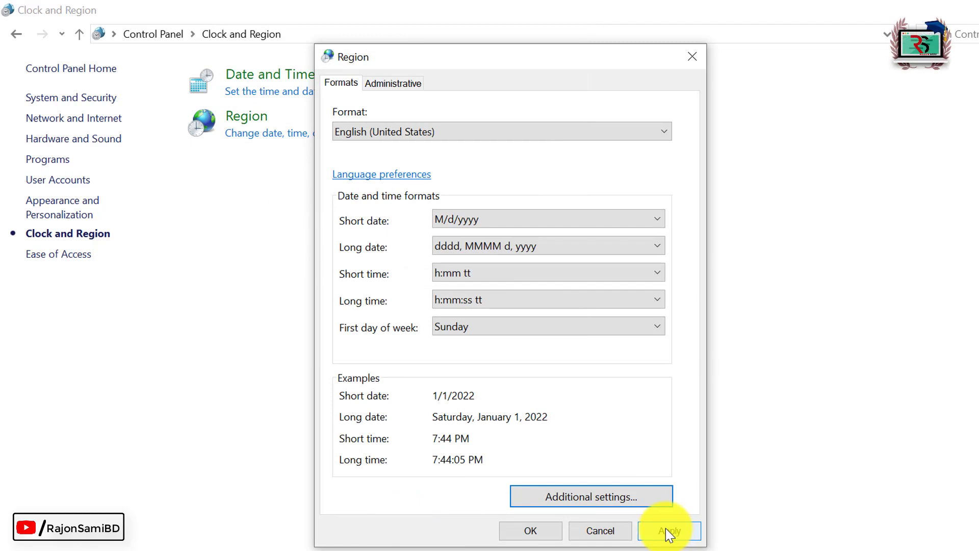
{"action": "left_click", "coordinate": [670, 531]}
{"action": "left_click", "coordinate": [531, 531]}
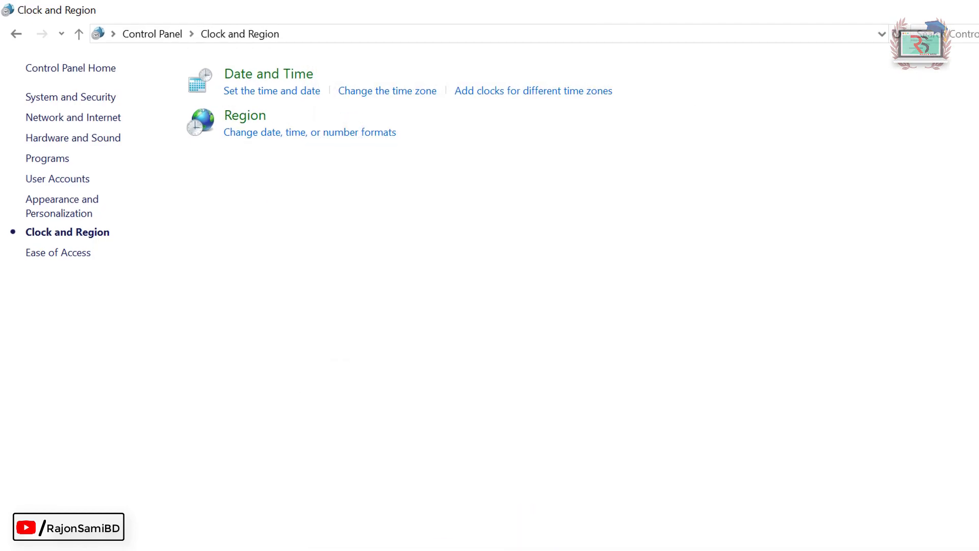
Step: Close Control Panel and reopen the MS Access Currency.accdb database in Access
{"action": "left_click", "coordinate": [962, 10]}
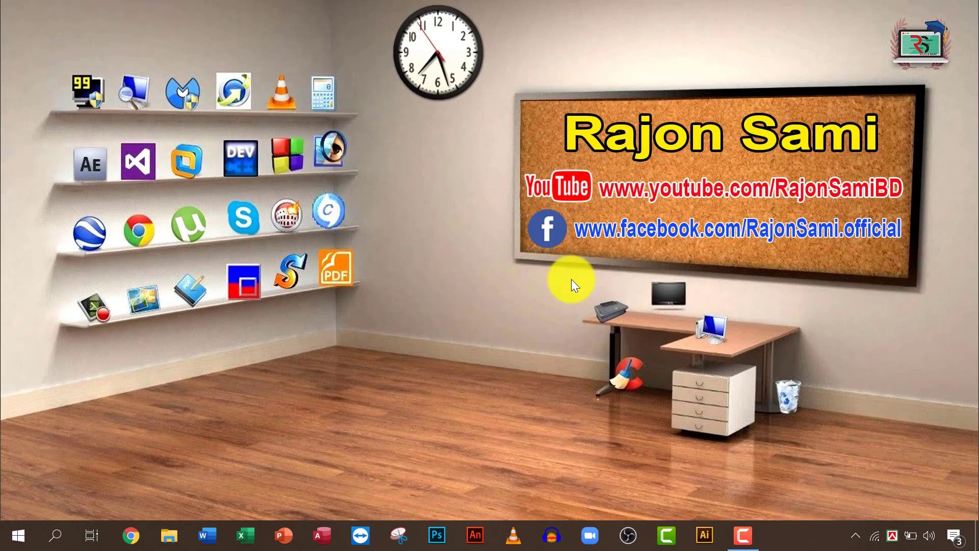
{"action": "left_click", "coordinate": [323, 535]}
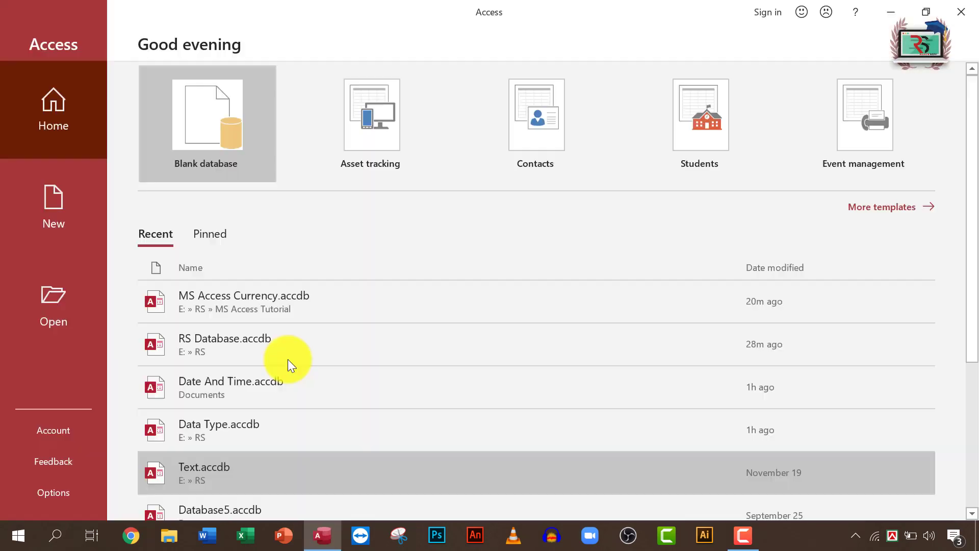
{"action": "left_click", "coordinate": [271, 304]}
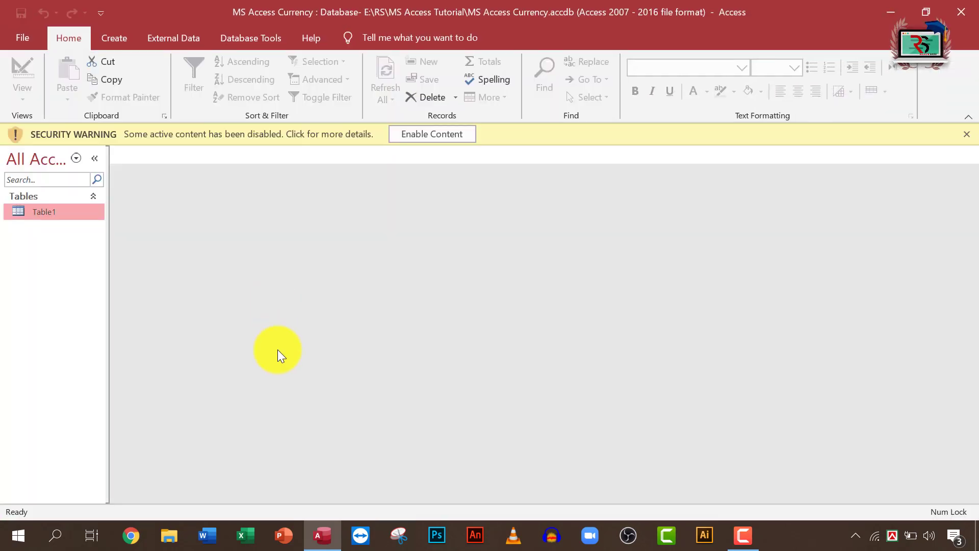
Step: Open Table1 in Design view and set the Course Fee field's format to Currency
{"action": "right_click", "coordinate": [67, 189]}
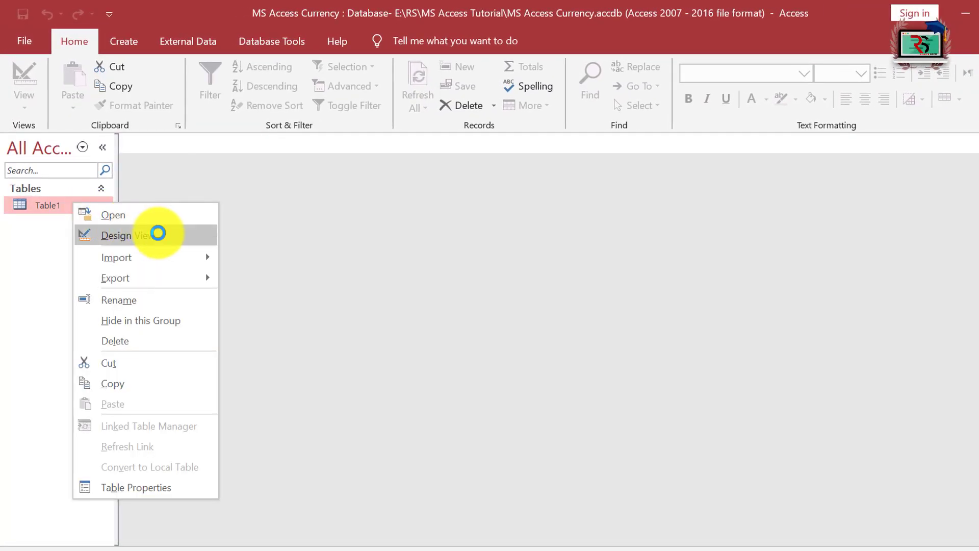
{"action": "left_click", "coordinate": [142, 215]}
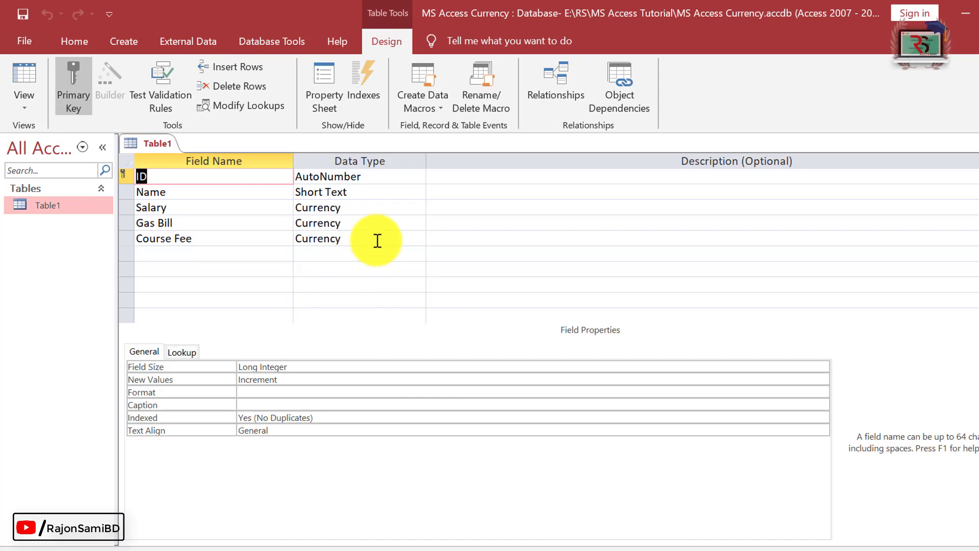
{"action": "left_click", "coordinate": [376, 239]}
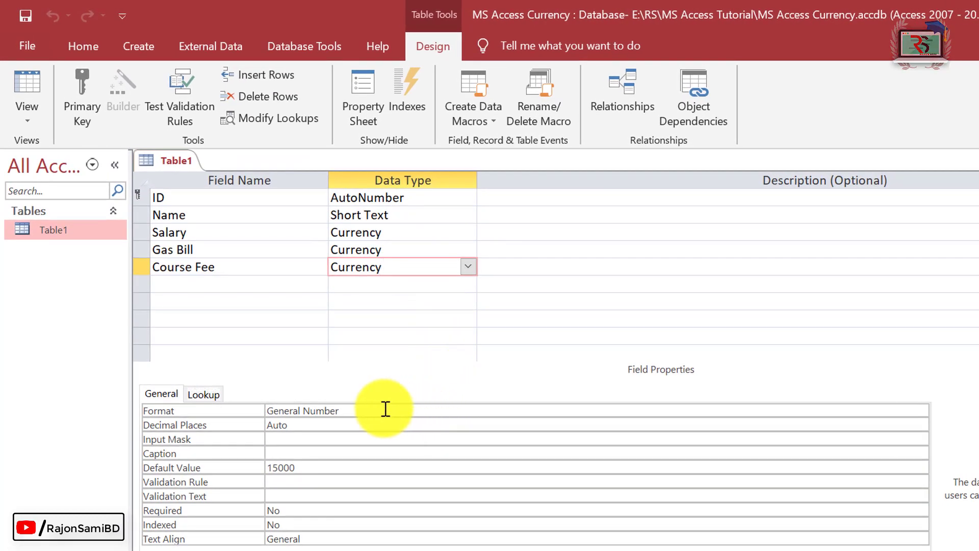
{"action": "left_click", "coordinate": [345, 414]}
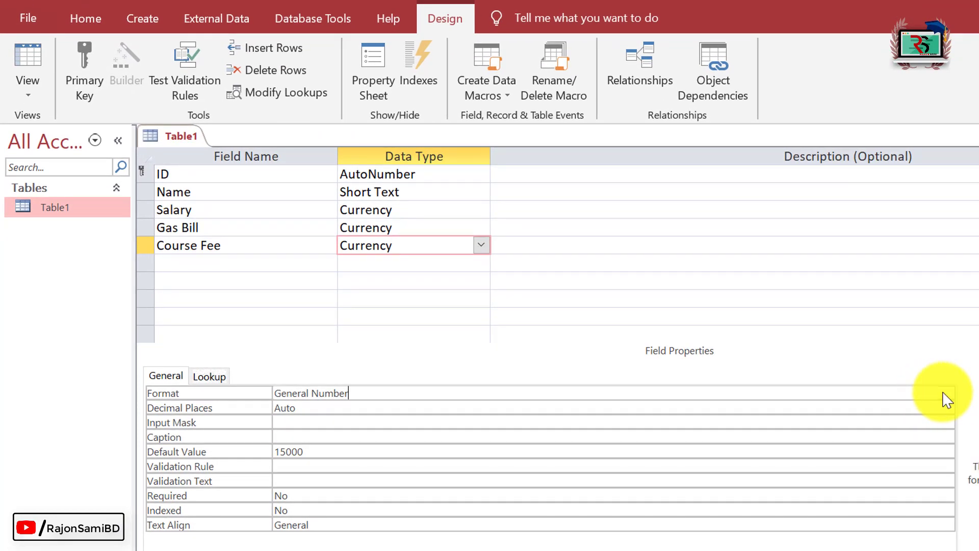
{"action": "left_click", "coordinate": [949, 391]}
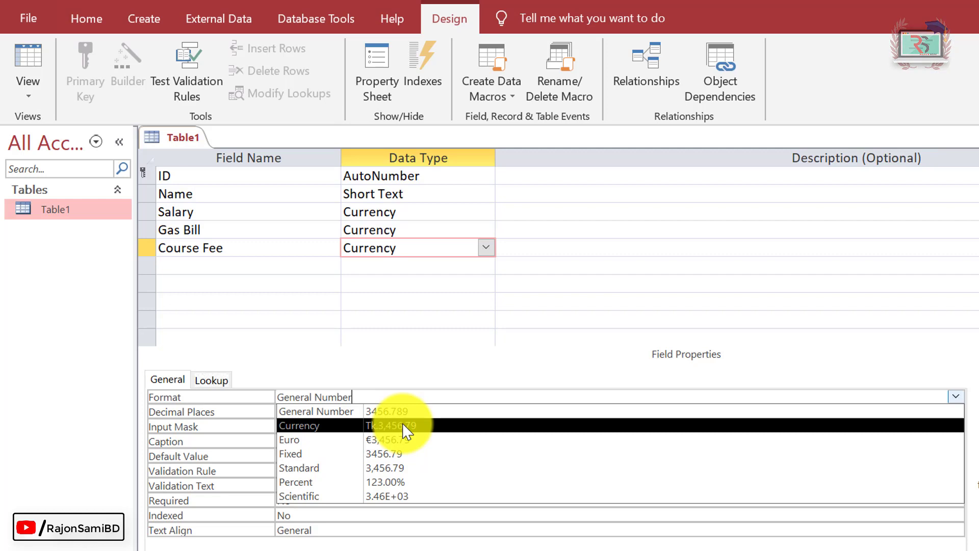
{"action": "left_click", "coordinate": [313, 427]}
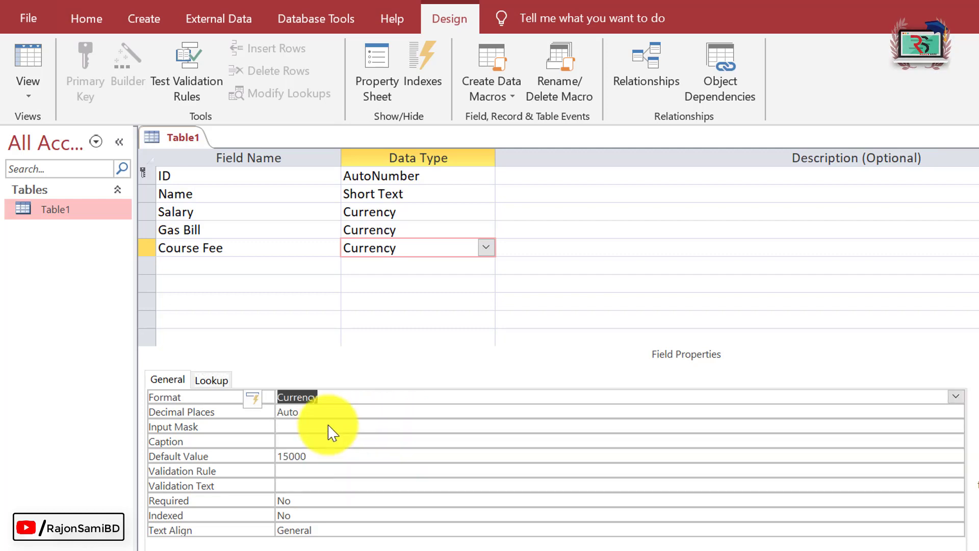
Step: Save the design change, open Table1's datasheet, and check the Gas Bill value in the third record
{"action": "right_click", "coordinate": [83, 208]}
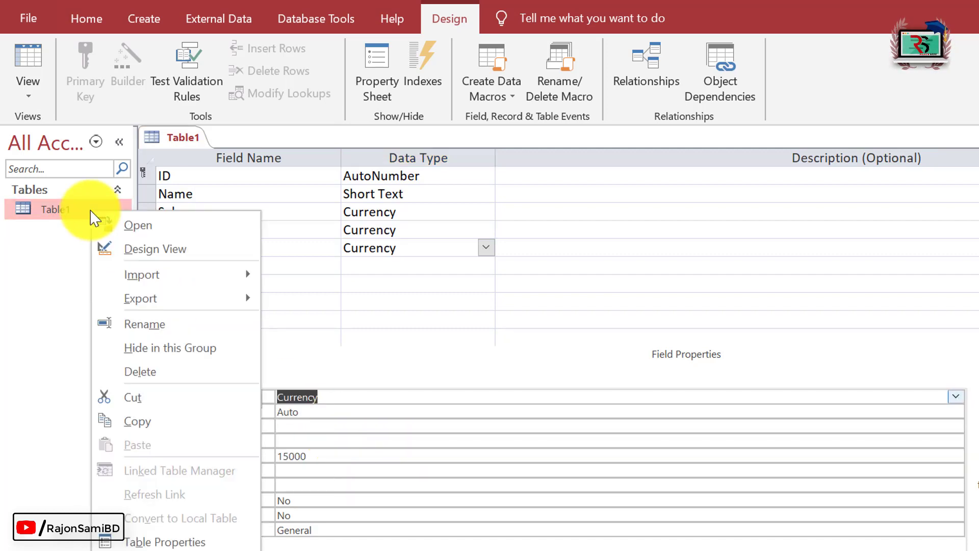
{"action": "left_click", "coordinate": [148, 230]}
{"action": "left_click", "coordinate": [589, 369]}
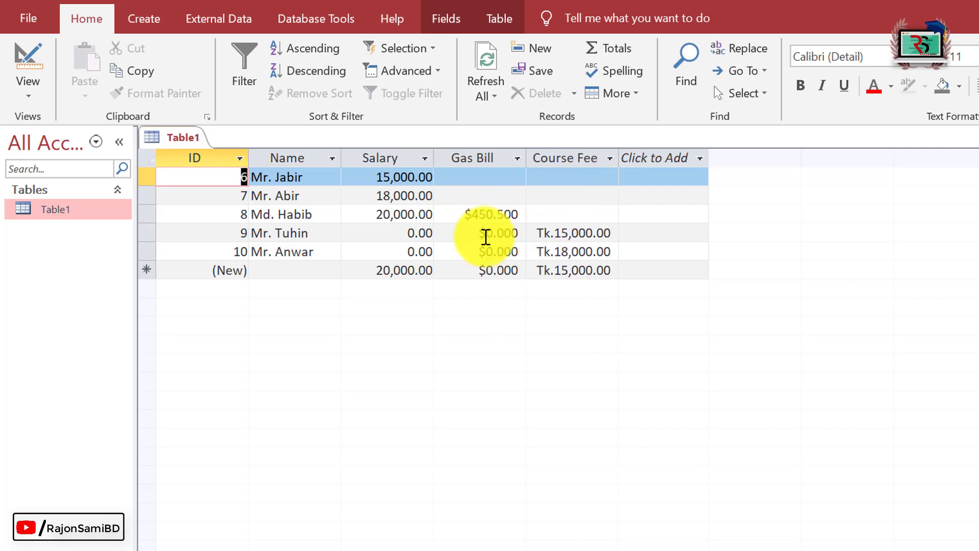
{"action": "left_click", "coordinate": [478, 214]}
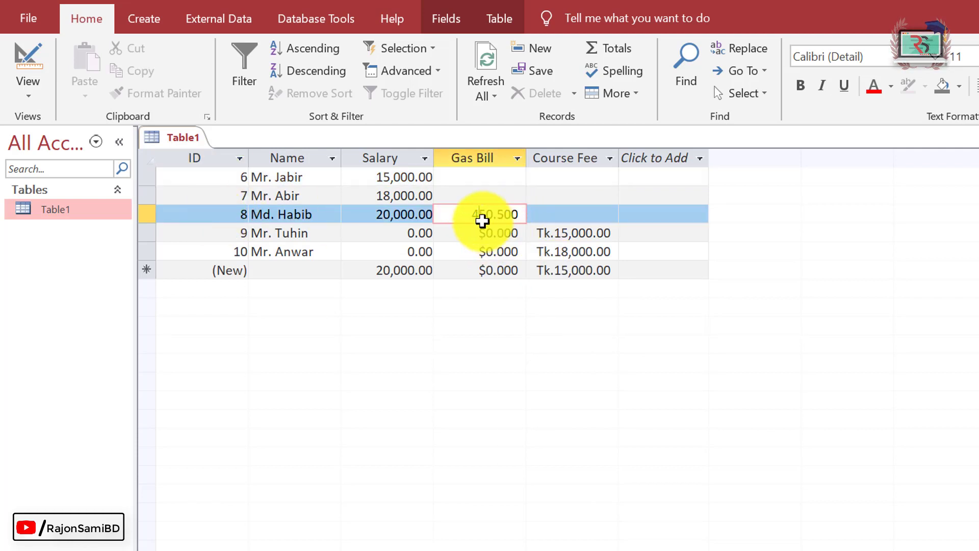
Step: Set the Gas Bill field's format to Currency in Design view and reopen Table1's datasheet
{"action": "right_click", "coordinate": [80, 216]}
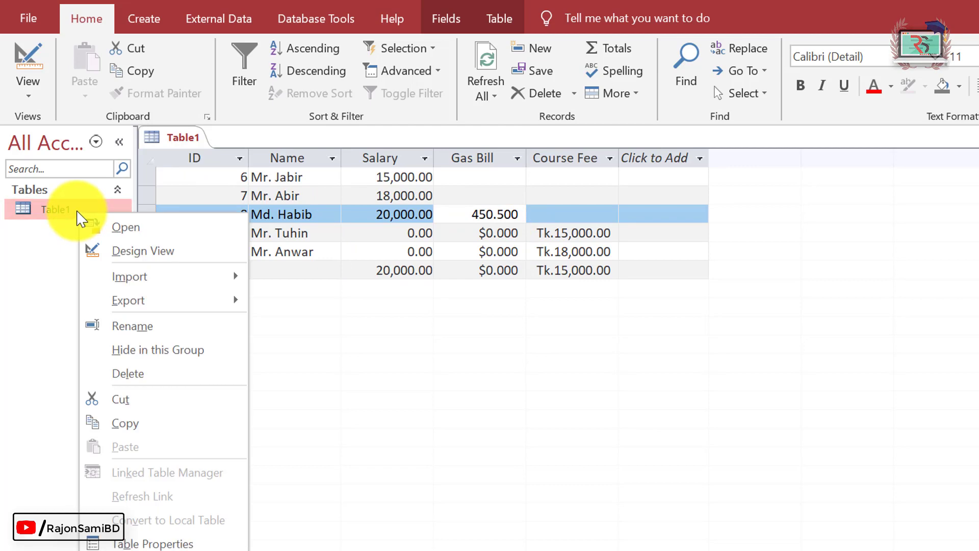
{"action": "left_click", "coordinate": [147, 251]}
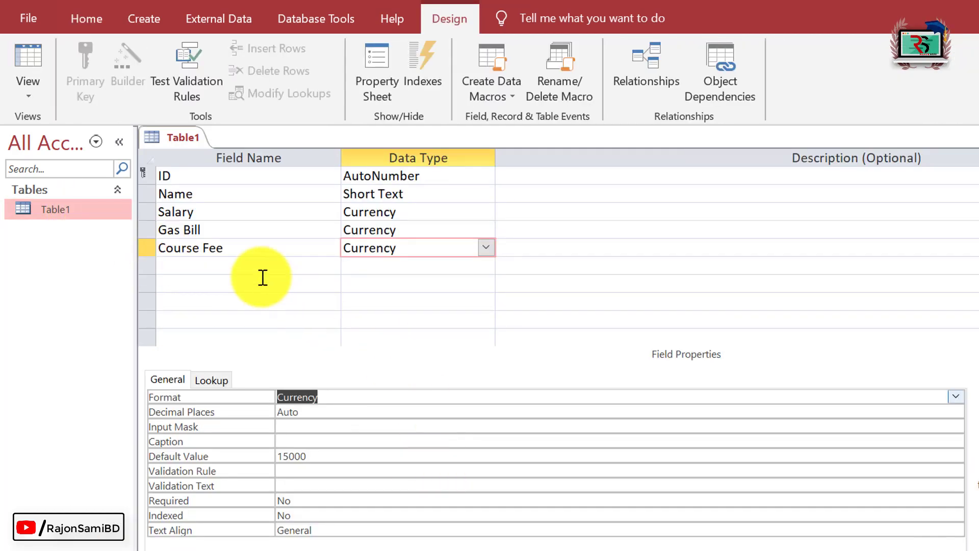
{"action": "left_click", "coordinate": [411, 230]}
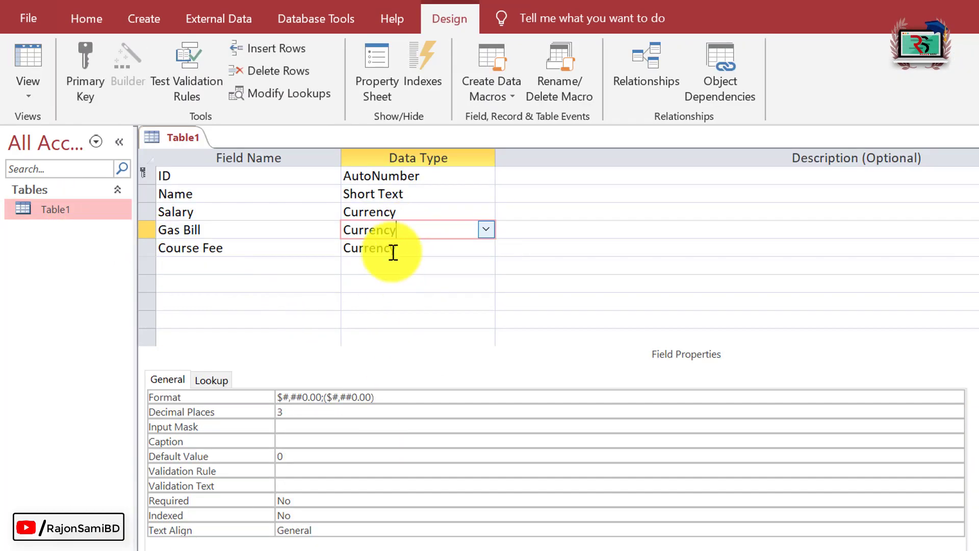
{"action": "left_click", "coordinate": [400, 397]}
{"action": "left_click", "coordinate": [956, 396]}
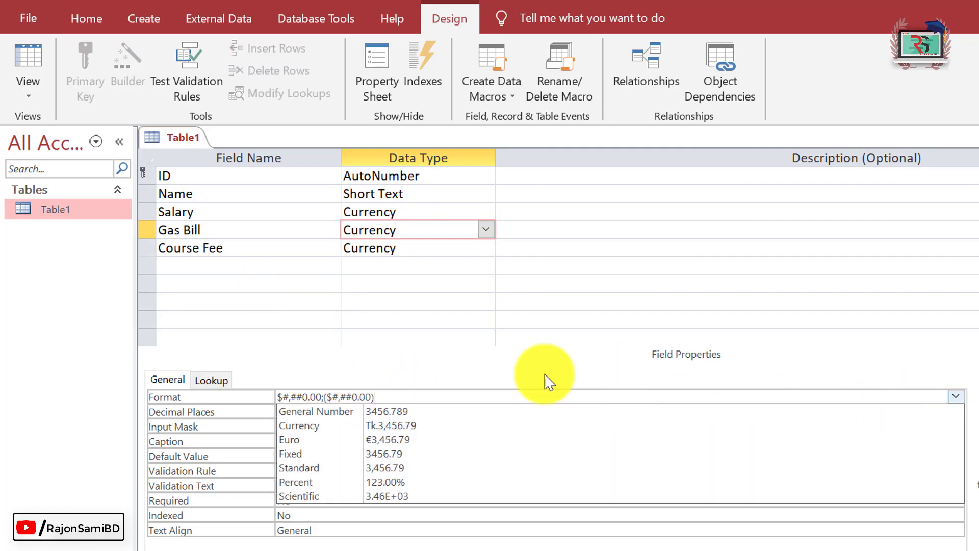
{"action": "left_click", "coordinate": [408, 426]}
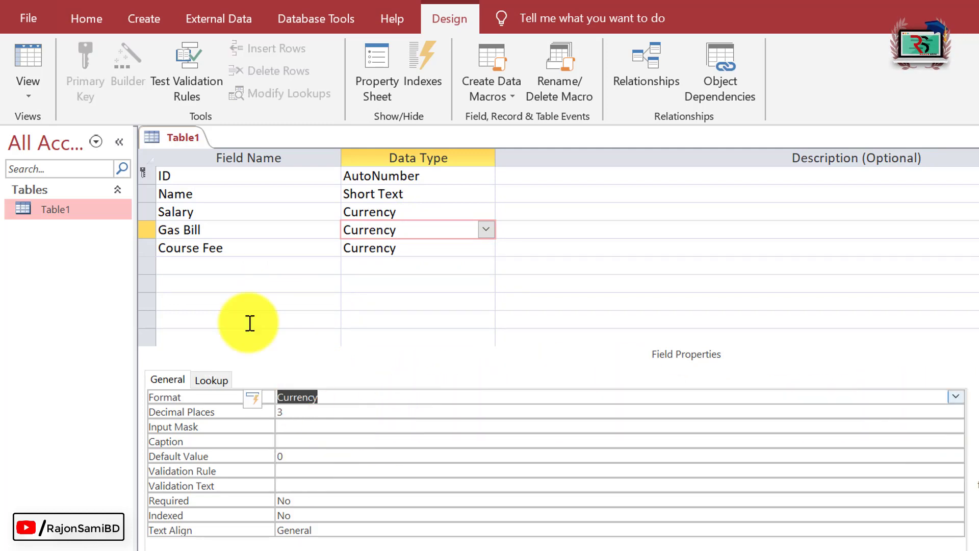
{"action": "right_click", "coordinate": [72, 211]}
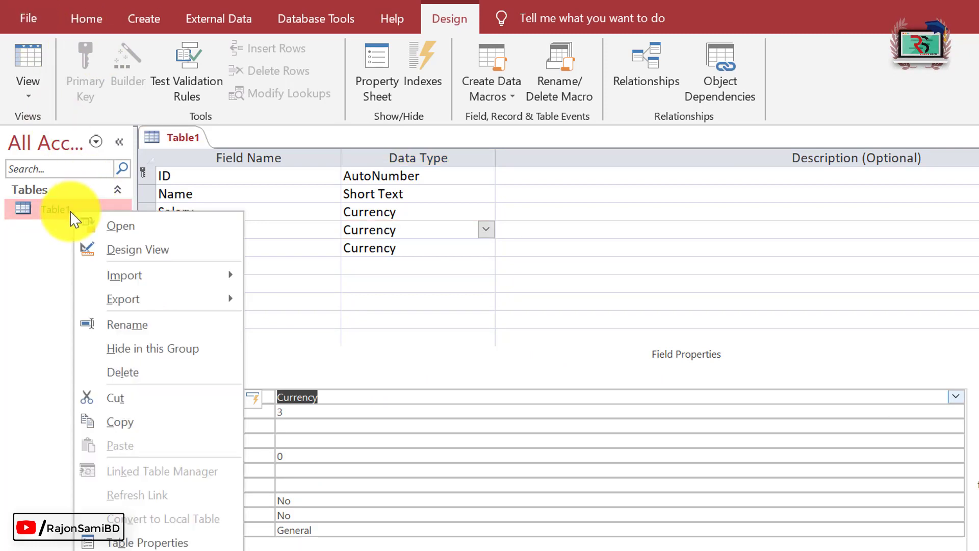
{"action": "left_click", "coordinate": [127, 226]}
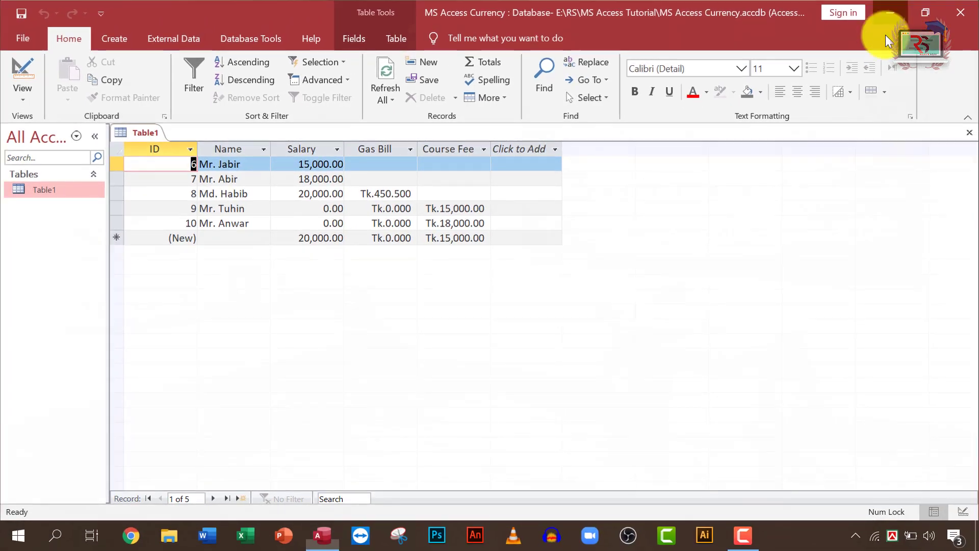
Step: Minimize Access, open Control Panel, and bring up the Region format's additional settings under Clock and Region
{"action": "left_click", "coordinate": [890, 13]}
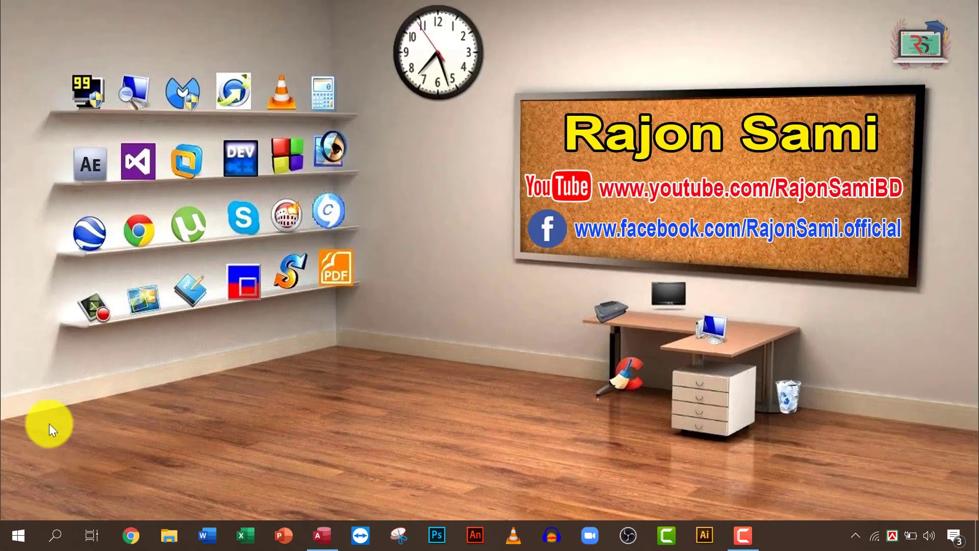
{"action": "left_click", "coordinate": [55, 535]}
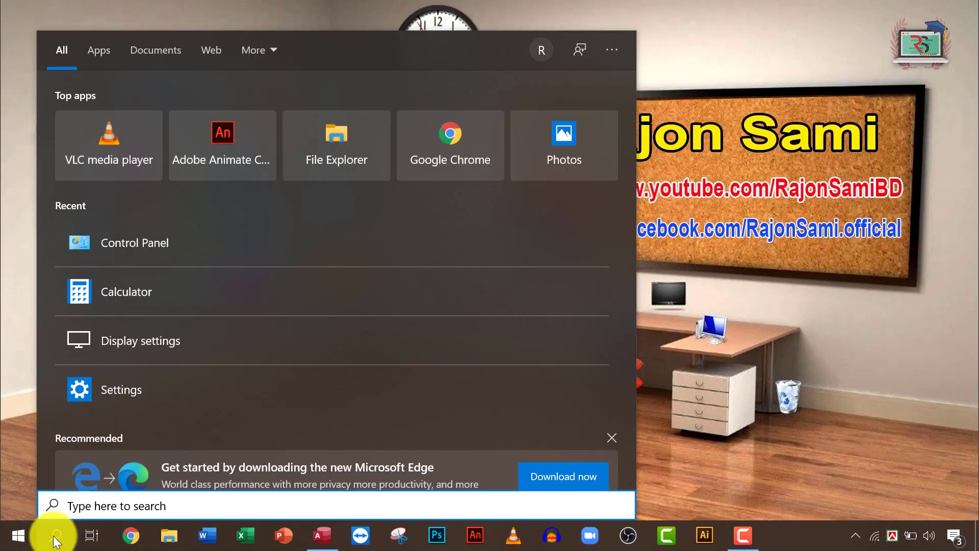
{"action": "left_click", "coordinate": [200, 108]}
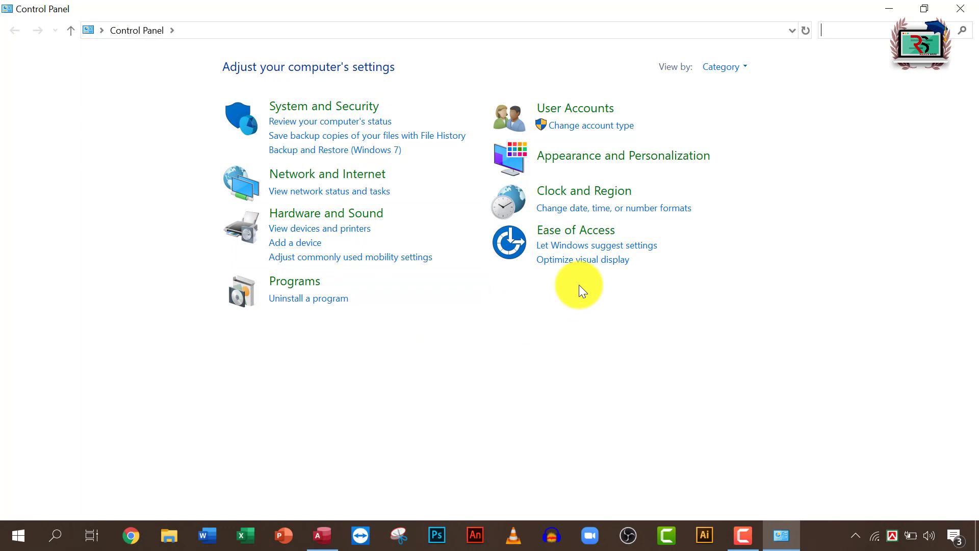
{"action": "left_click", "coordinate": [593, 192]}
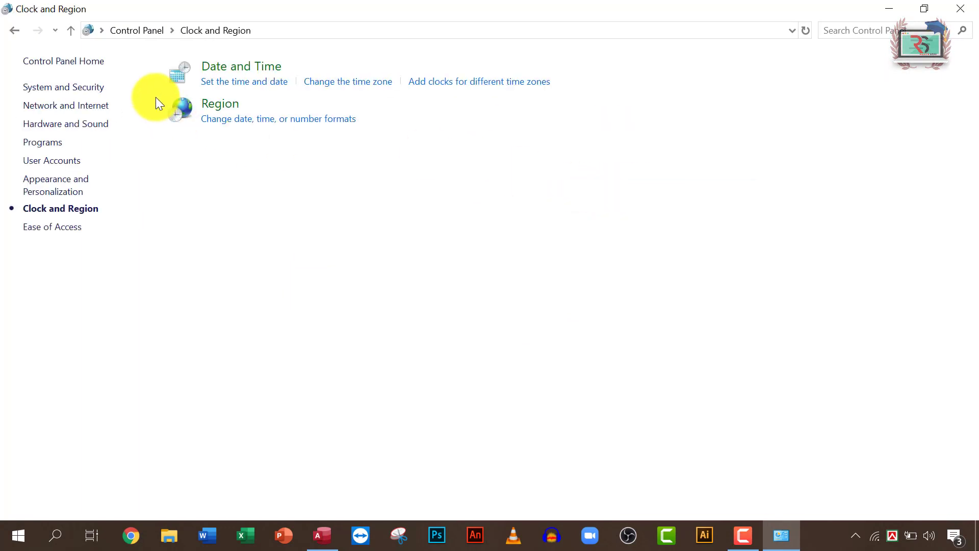
{"action": "left_click", "coordinate": [222, 105]}
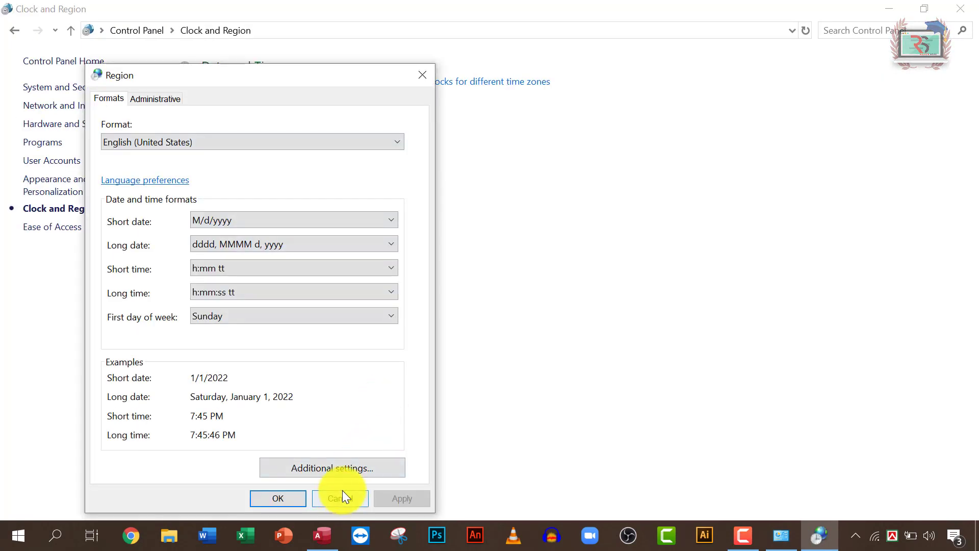
{"action": "left_click", "coordinate": [344, 466]}
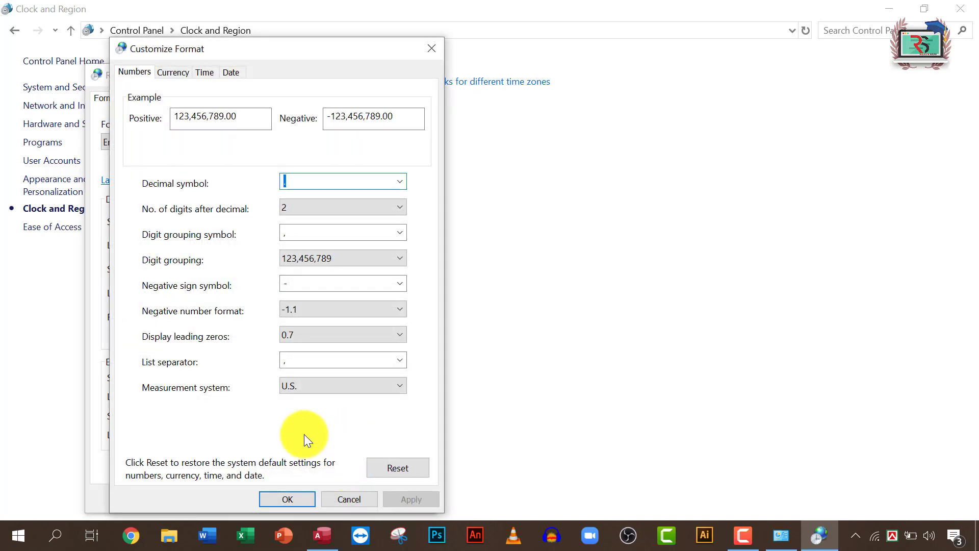
Step: Set the currency symbol to ৳, apply it, and confirm the Customize Format and Region settings
{"action": "left_click", "coordinate": [172, 71]}
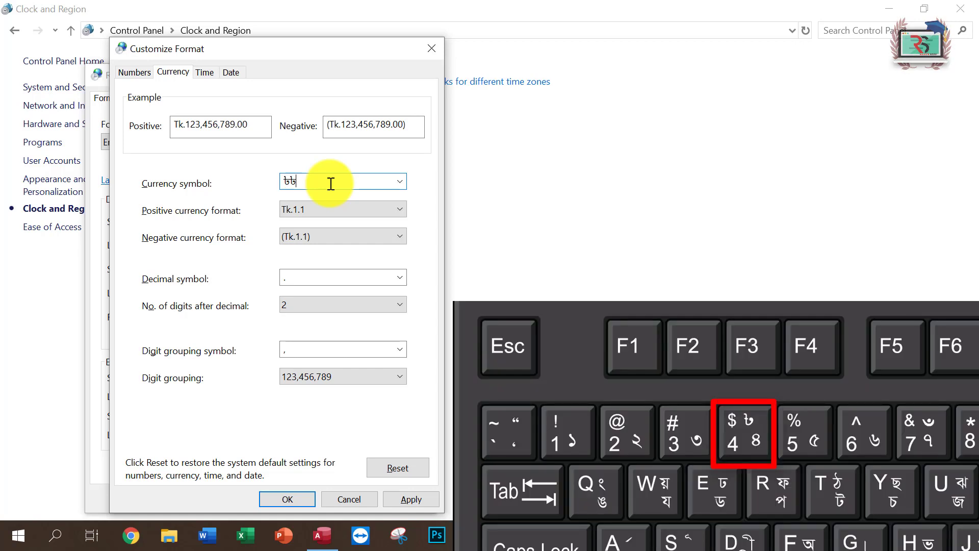
{"action": "key", "text": "BackSpace"}
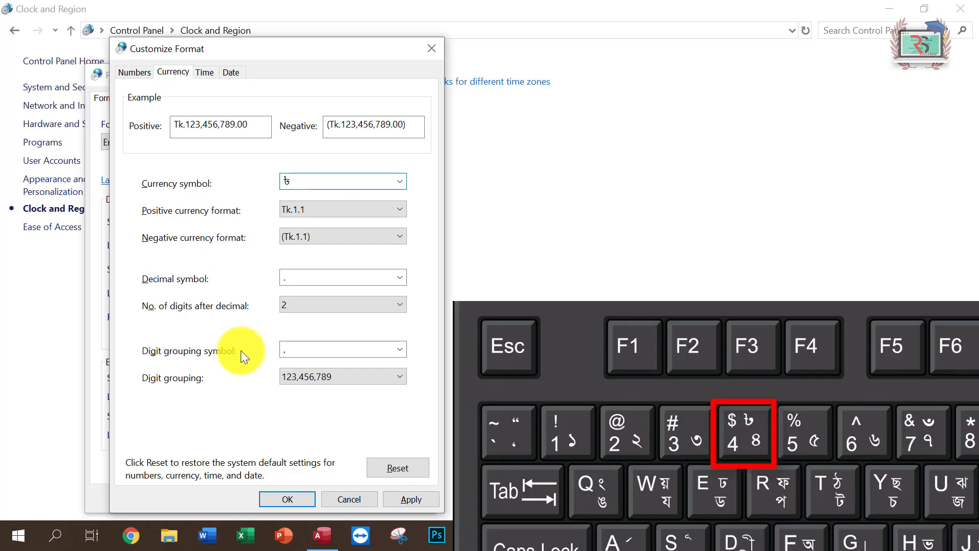
{"action": "left_click", "coordinate": [415, 501]}
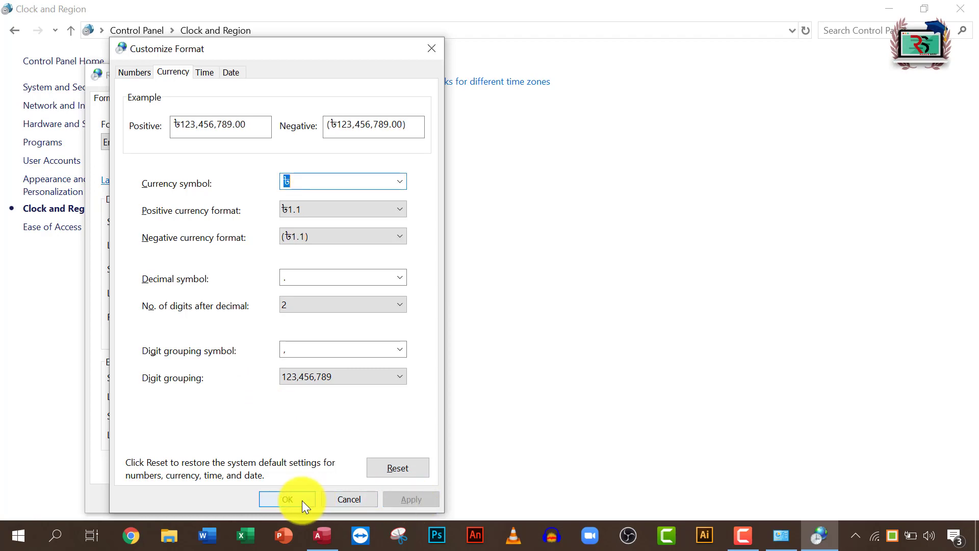
{"action": "left_click", "coordinate": [301, 499]}
{"action": "left_click", "coordinate": [287, 498]}
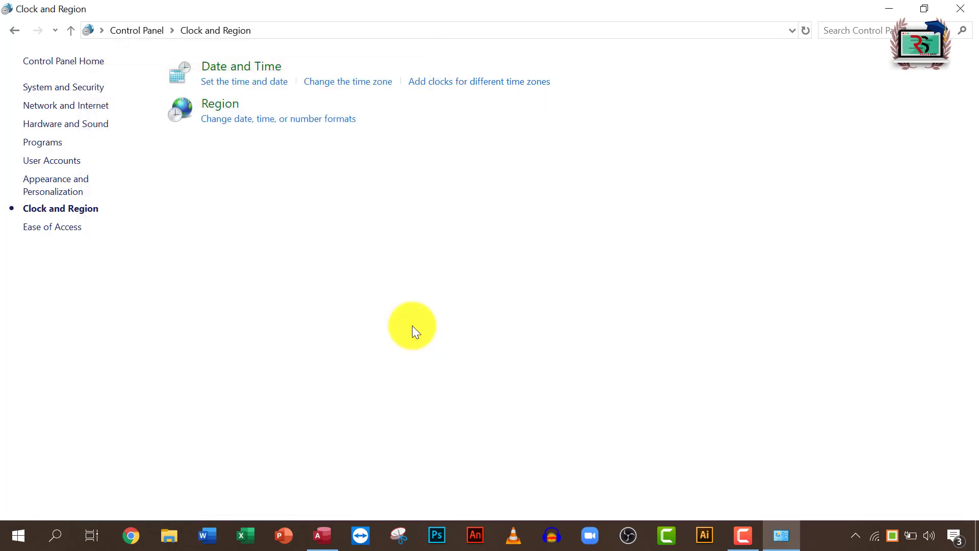
Step: Switch to Access and examine the available Format options for Gas Bill and Course Fee in Table1's Design view
{"action": "left_click", "coordinate": [321, 535]}
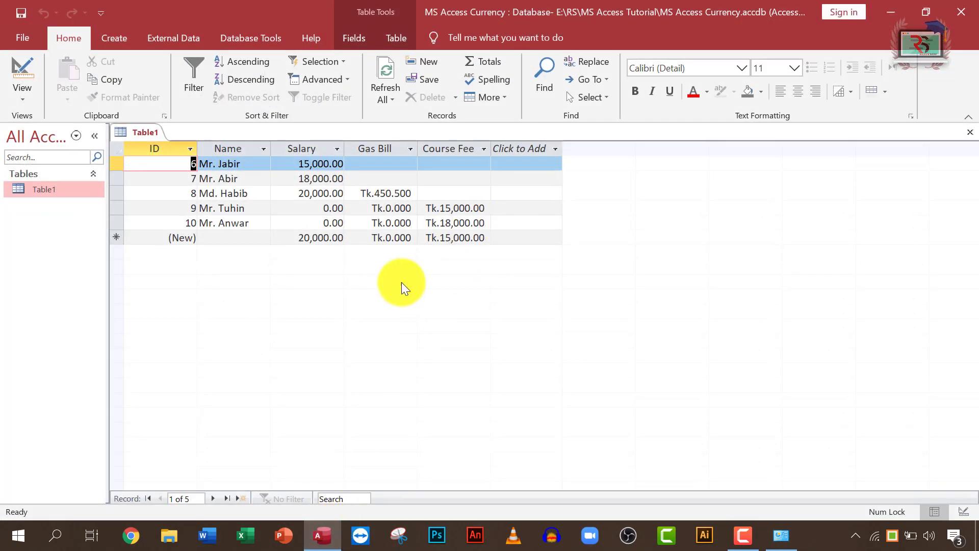
{"action": "right_click", "coordinate": [69, 191]}
{"action": "left_click", "coordinate": [77, 216]}
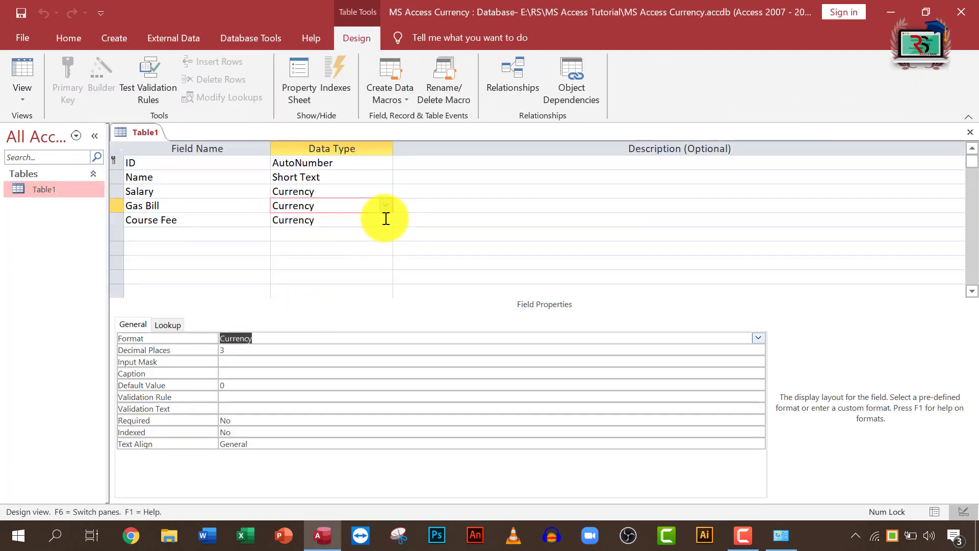
{"action": "left_click", "coordinate": [757, 338]}
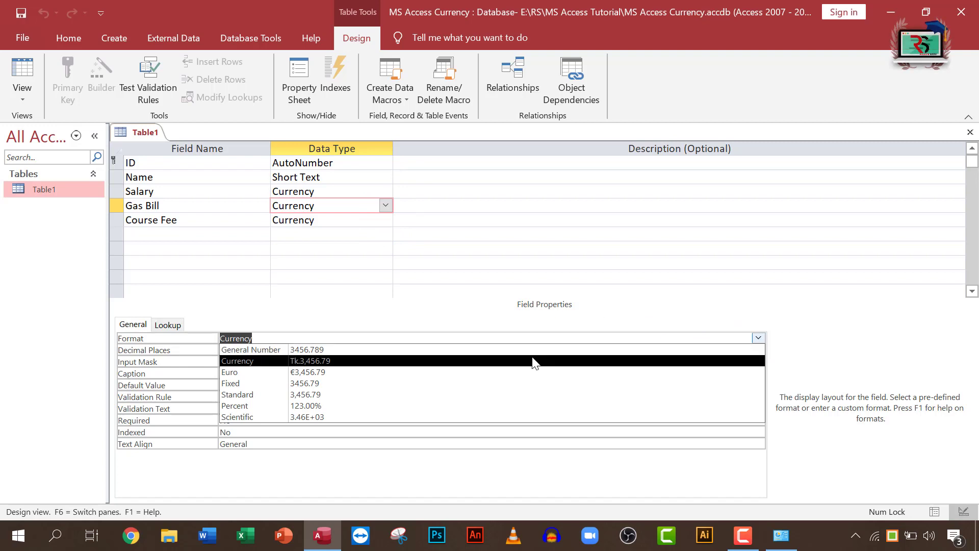
{"action": "left_click", "coordinate": [758, 338]}
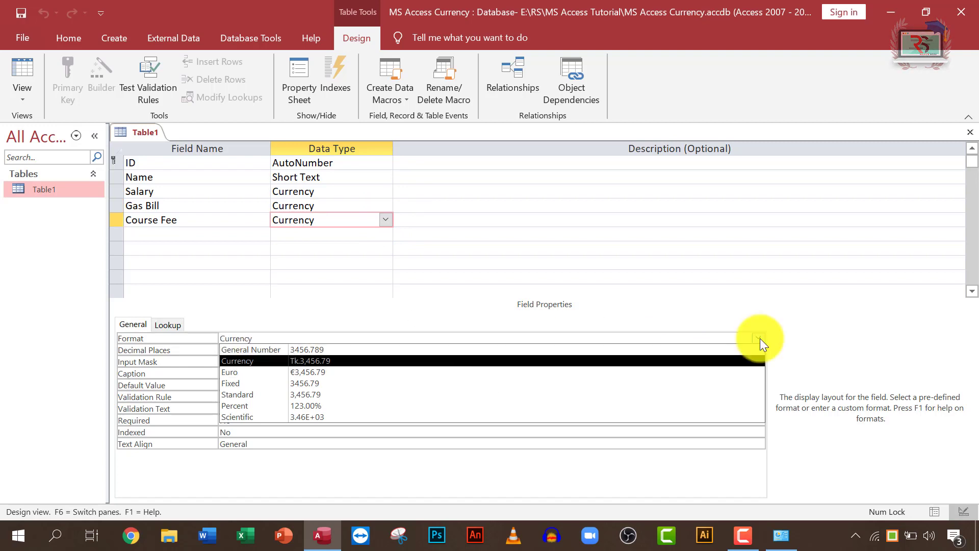
Step: Save Table1, close Access and Control Panel, and reopen the MS Access Currency.accdb database in Access
{"action": "left_click", "coordinate": [25, 13]}
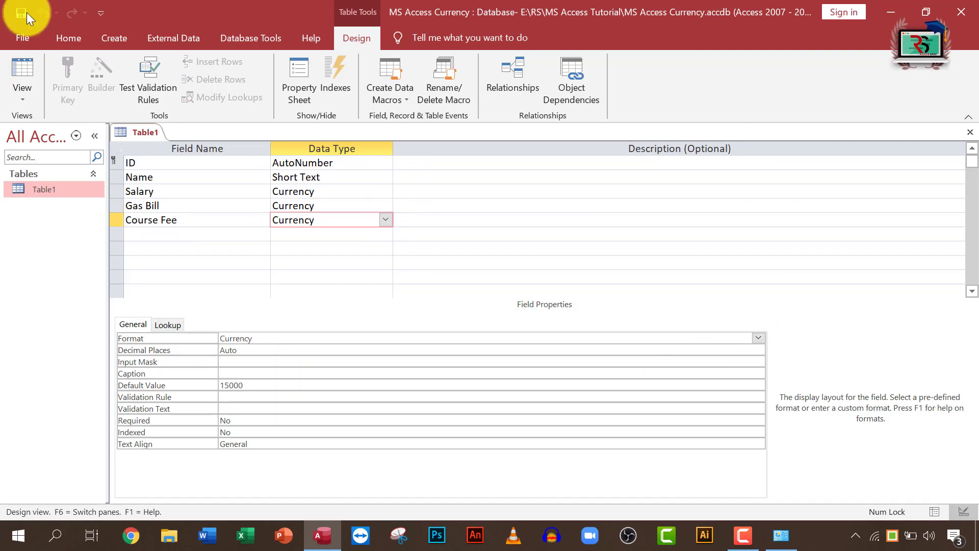
{"action": "left_click", "coordinate": [962, 12]}
{"action": "left_click", "coordinate": [962, 10]}
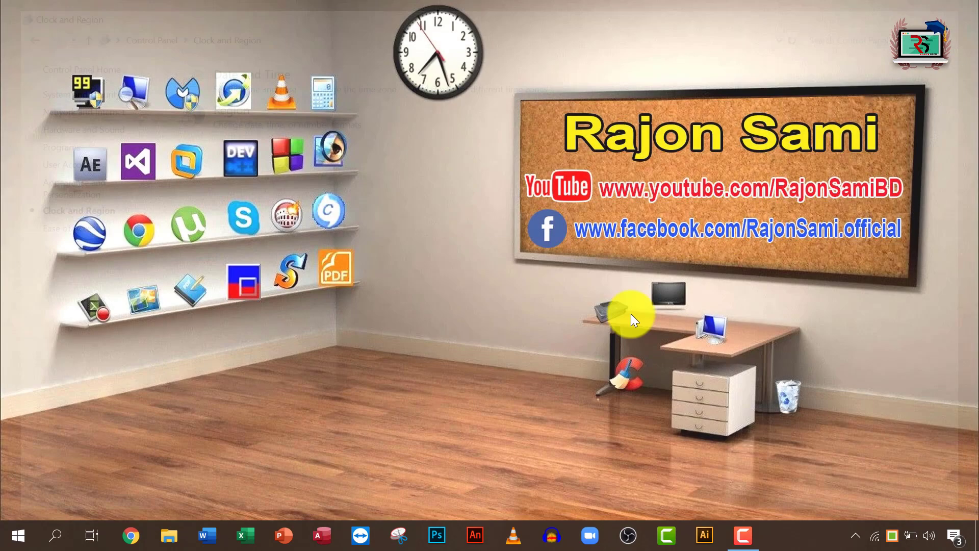
{"action": "left_click", "coordinate": [326, 537]}
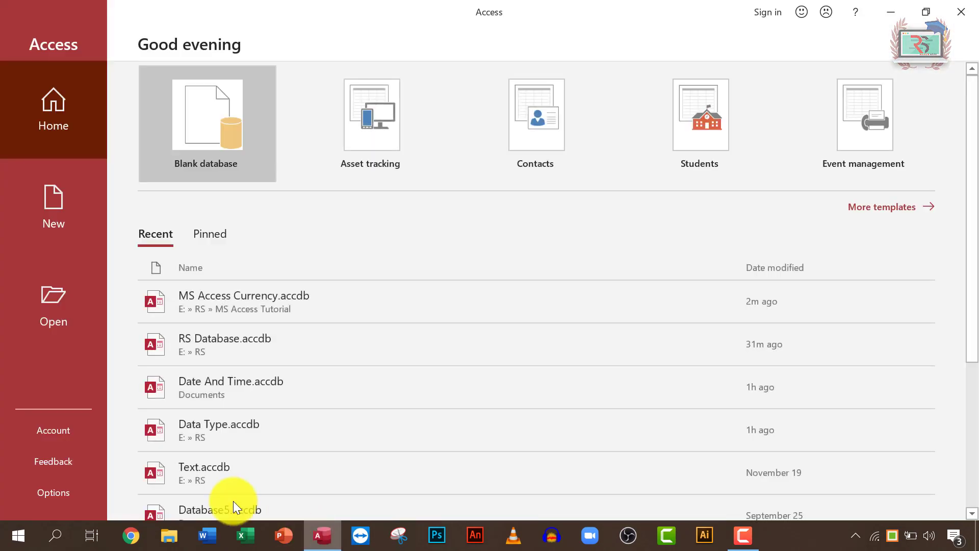
{"action": "left_click", "coordinate": [269, 292]}
Step: Open Table1 in Design view and set the Course Fee field's Format property to Currency
{"action": "right_click", "coordinate": [57, 191]}
{"action": "left_click", "coordinate": [133, 226]}
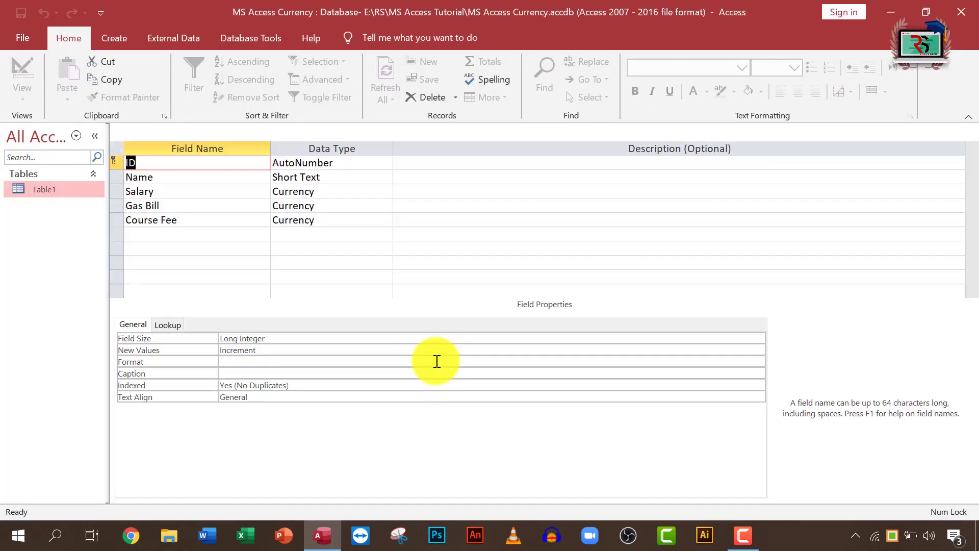
{"action": "left_click", "coordinate": [404, 276]}
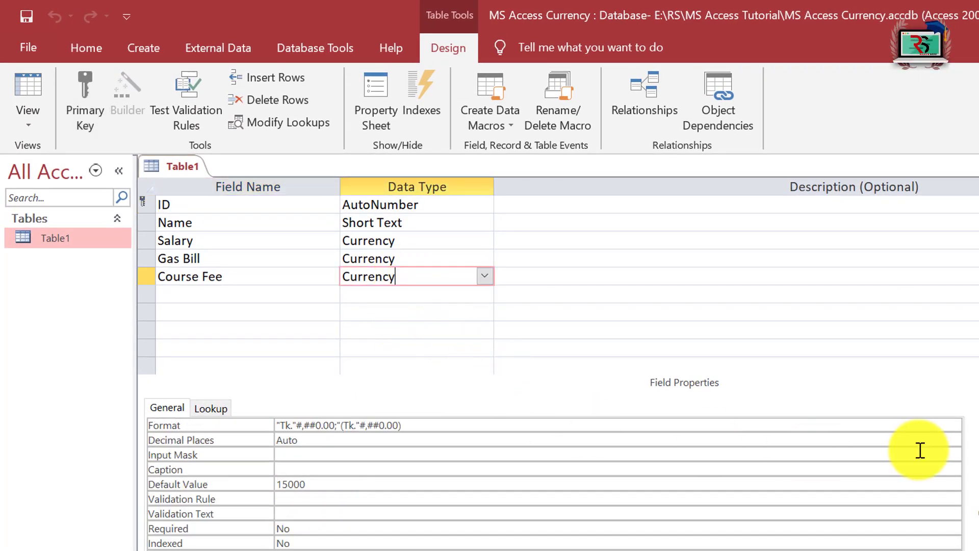
{"action": "left_click", "coordinate": [938, 425]}
{"action": "left_click", "coordinate": [952, 424]}
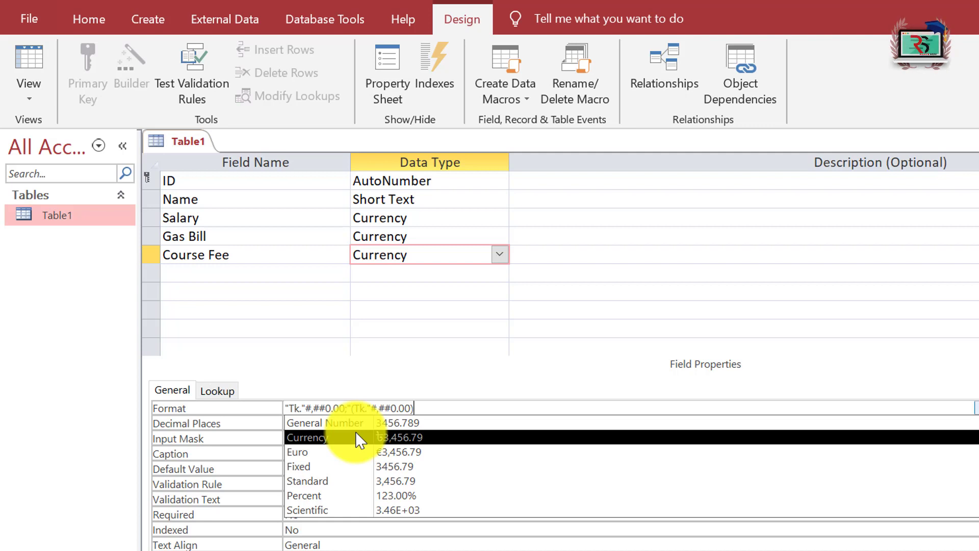
{"action": "left_click", "coordinate": [356, 437]}
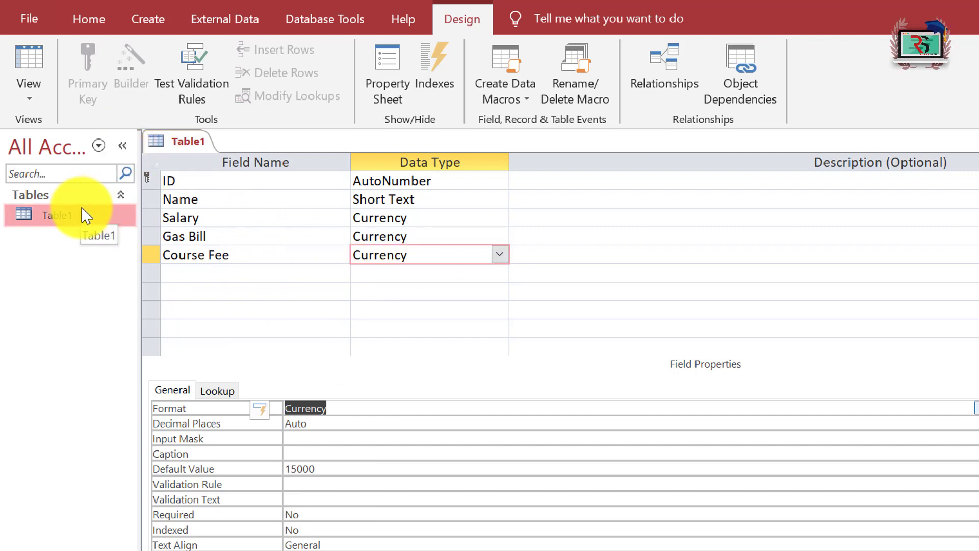
Step: Open Table1 in Datasheet view and examine the currency symbol on the Course Fee values
{"action": "double_click", "coordinate": [90, 222]}
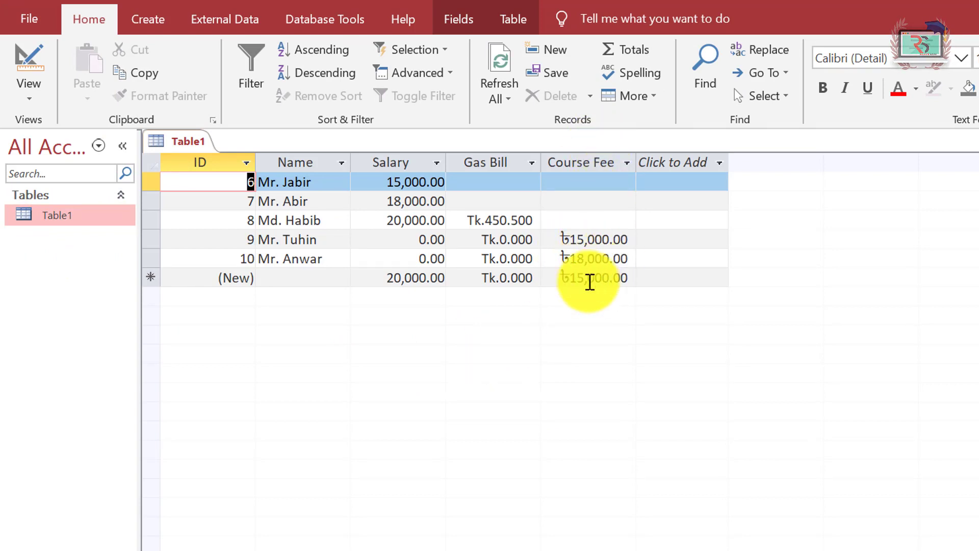
{"action": "left_click", "coordinate": [570, 239]}
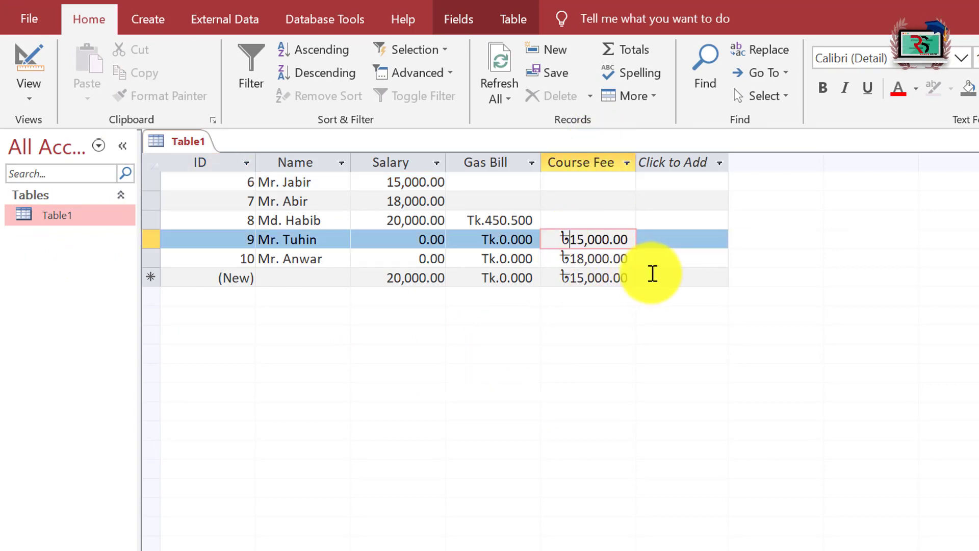
{"action": "key", "text": "Tab"}
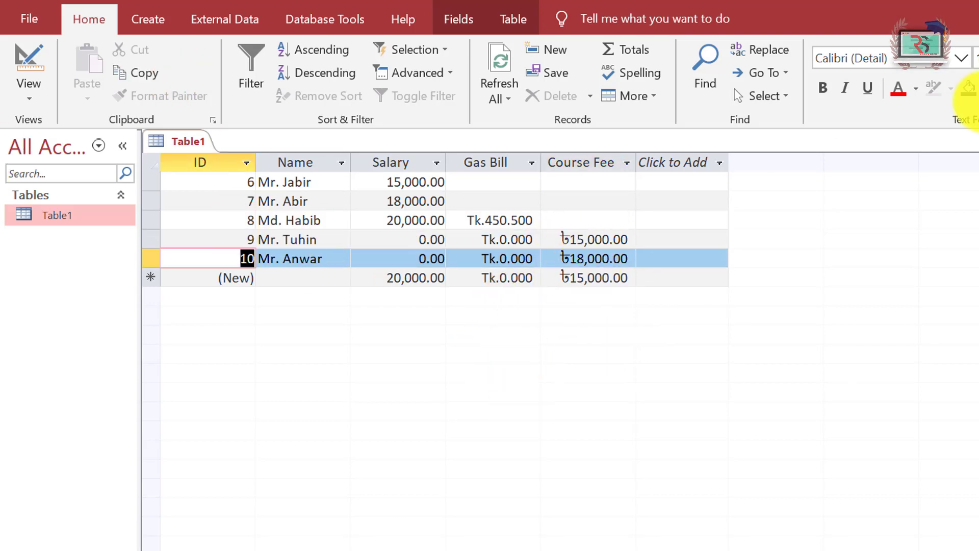
Step: Close Access, add a space after the ৳ currency symbol in Control Panel's Region additional settings, and apply and confirm both dialogs
{"action": "left_click", "coordinate": [961, 9]}
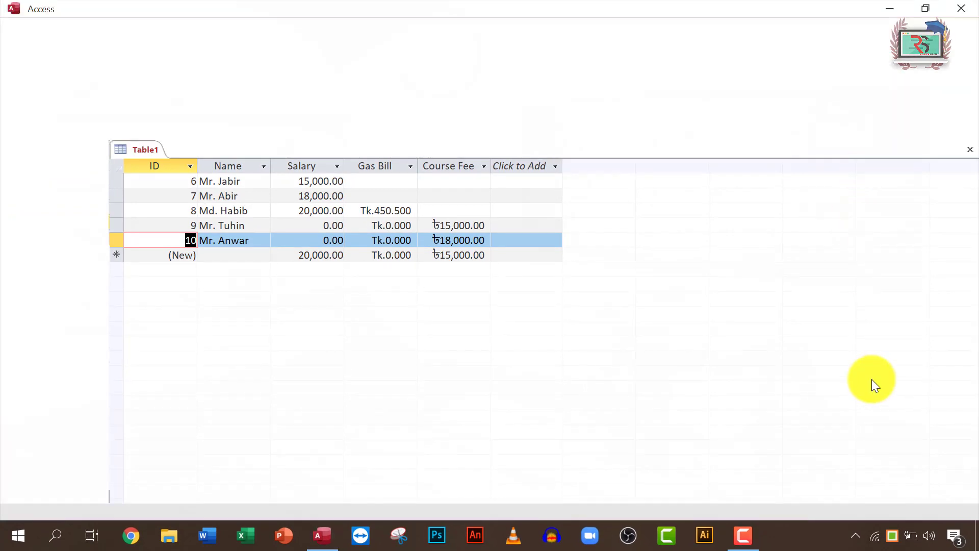
{"action": "left_click", "coordinate": [56, 534]}
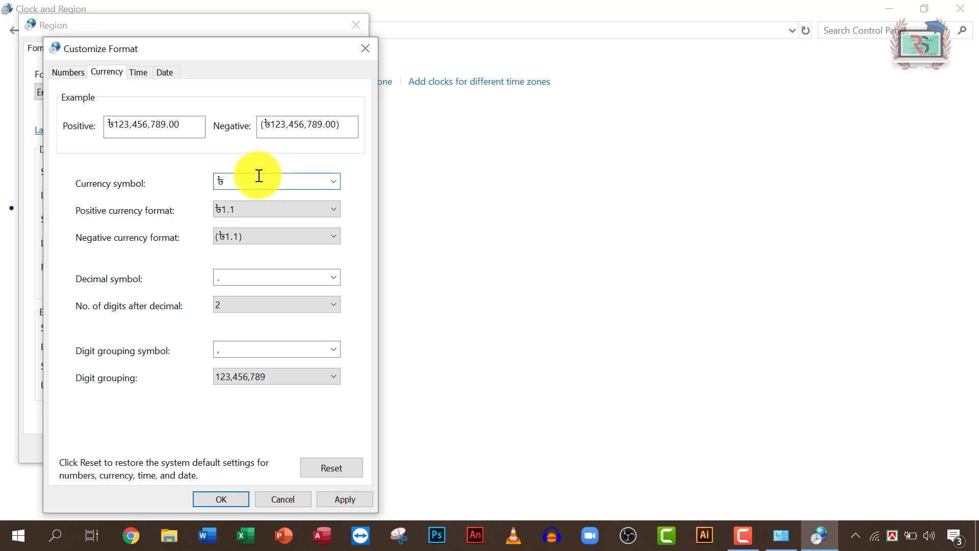
{"action": "left_click", "coordinate": [346, 497]}
{"action": "left_click", "coordinate": [227, 498]}
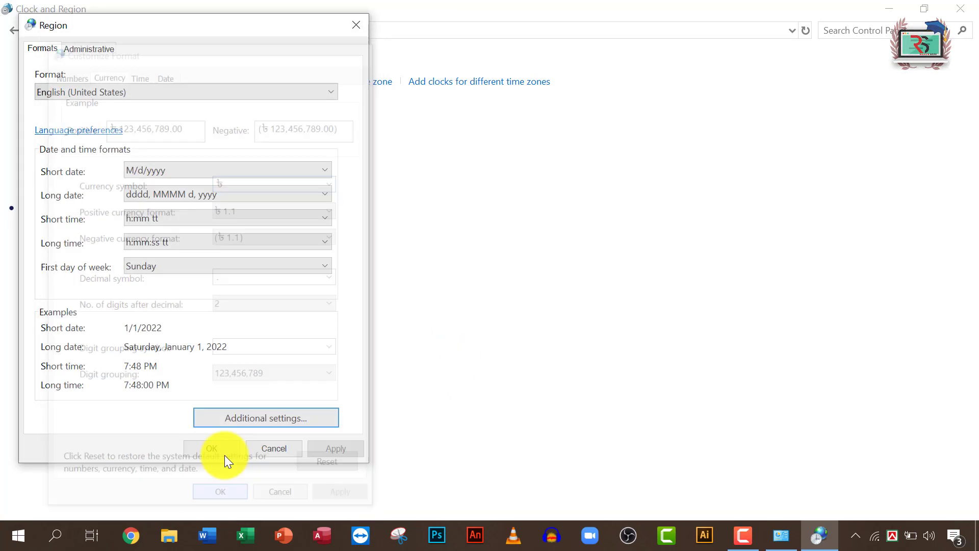
{"action": "left_click", "coordinate": [341, 451]}
{"action": "left_click", "coordinate": [209, 451]}
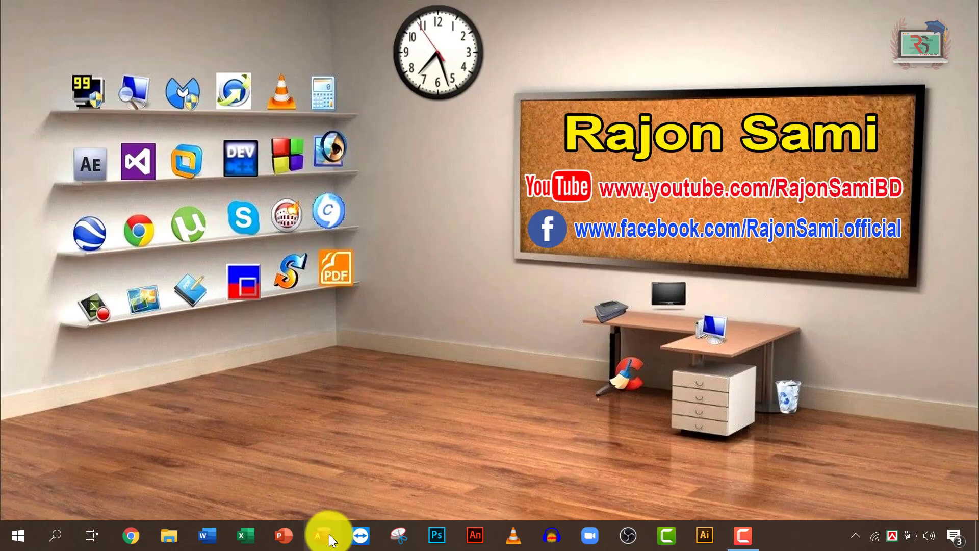
Step: Reopen the MS Access Currency.accdb database in Access and check the Course Fee values in Table1's Datasheet view
{"action": "left_click", "coordinate": [332, 540]}
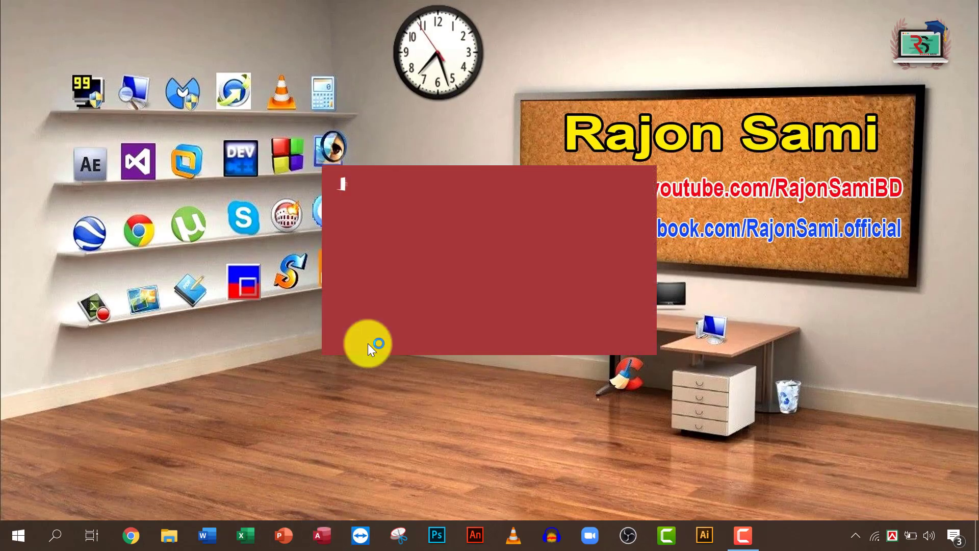
{"action": "left_click", "coordinate": [240, 306]}
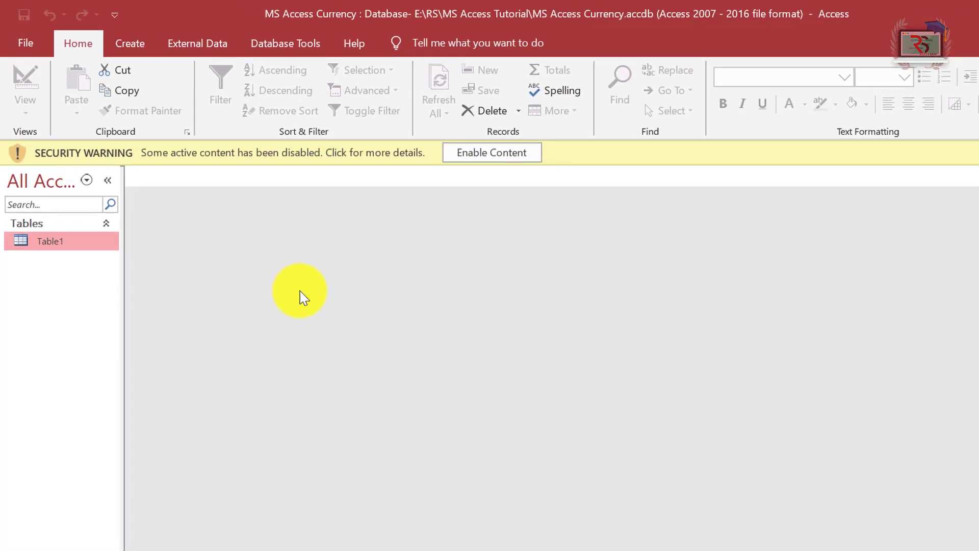
{"action": "right_click", "coordinate": [74, 190]}
{"action": "left_click", "coordinate": [134, 239]}
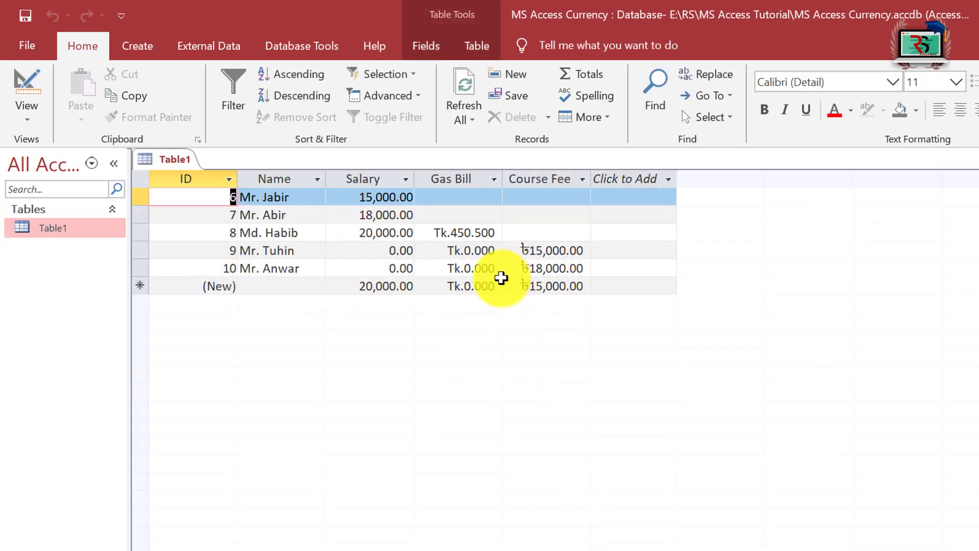
{"action": "left_click", "coordinate": [555, 281]}
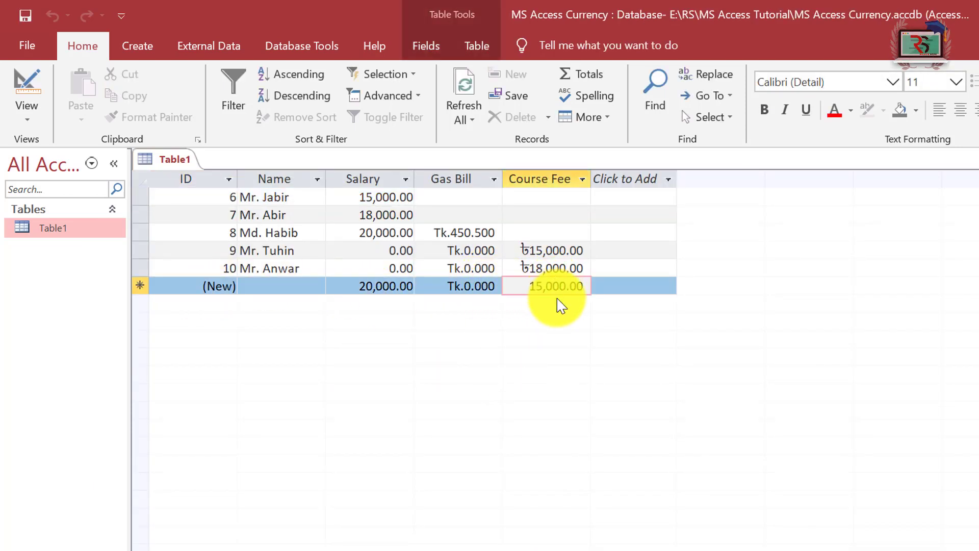
Step: Return to Table1's Design view and reapply the Currency format to the Course Fee field
{"action": "right_click", "coordinate": [105, 227]}
{"action": "left_click", "coordinate": [171, 262]}
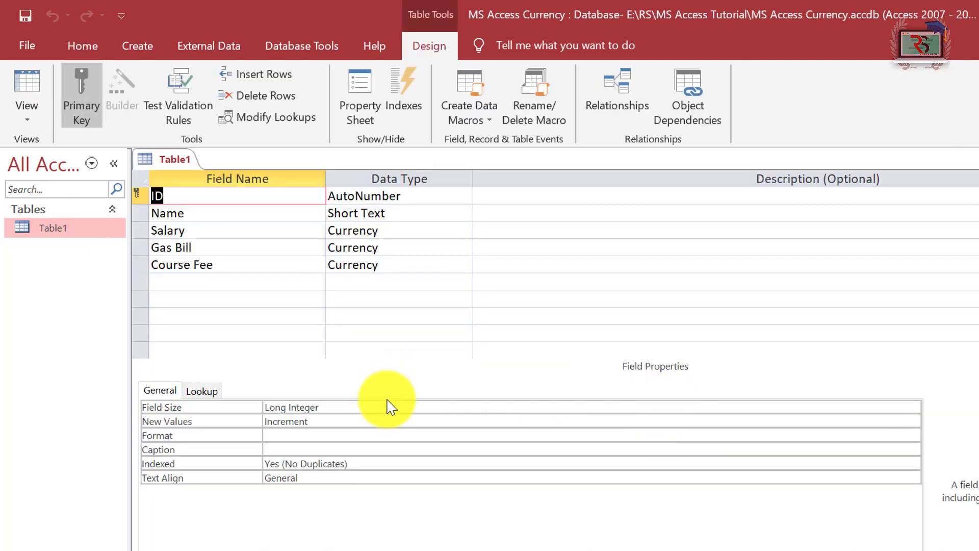
{"action": "left_click", "coordinate": [410, 262]}
{"action": "left_click", "coordinate": [894, 403]}
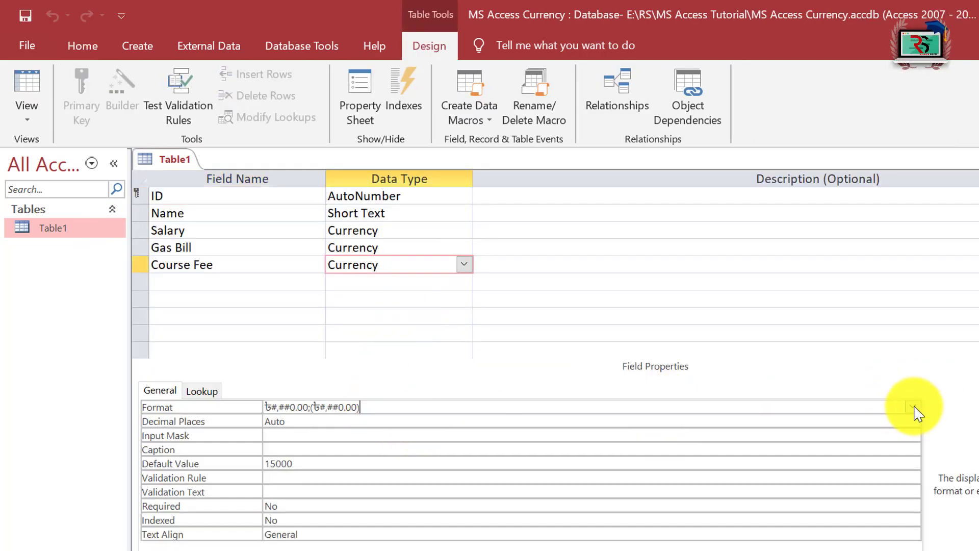
{"action": "left_click", "coordinate": [913, 406]}
{"action": "left_click", "coordinate": [288, 434]}
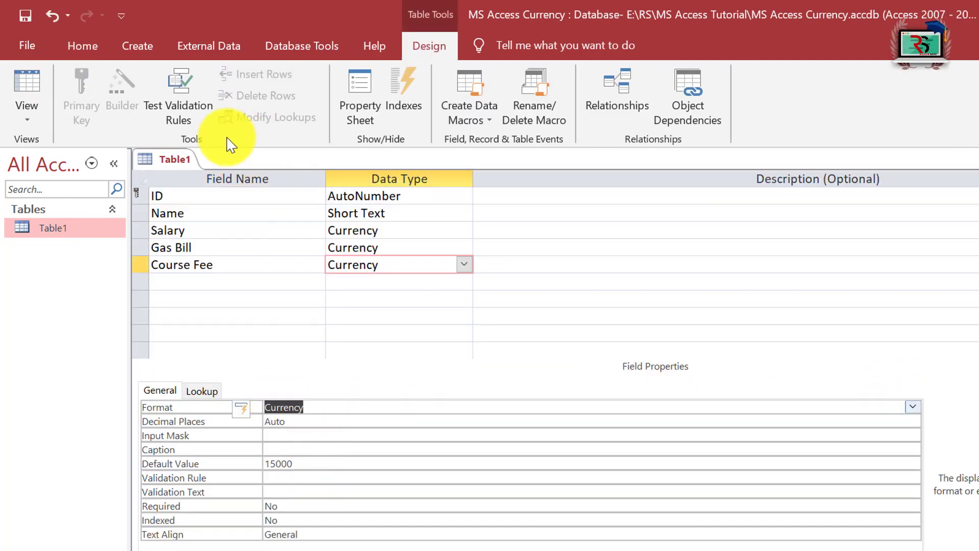
Step: Save the Table1 design and reopen the table in Datasheet view to check the symbol spacing in Course Fee
{"action": "left_click", "coordinate": [19, 18]}
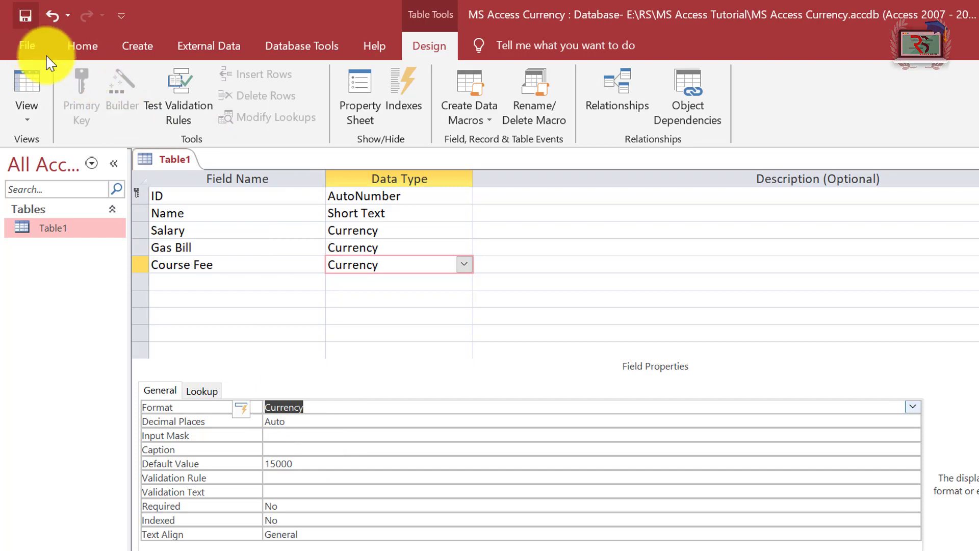
{"action": "right_click", "coordinate": [48, 228]}
{"action": "left_click", "coordinate": [61, 232]}
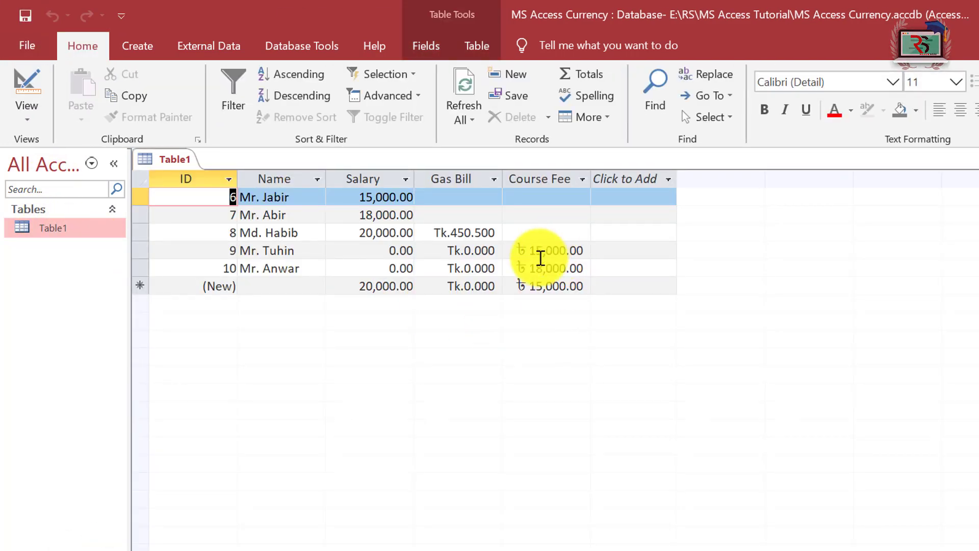